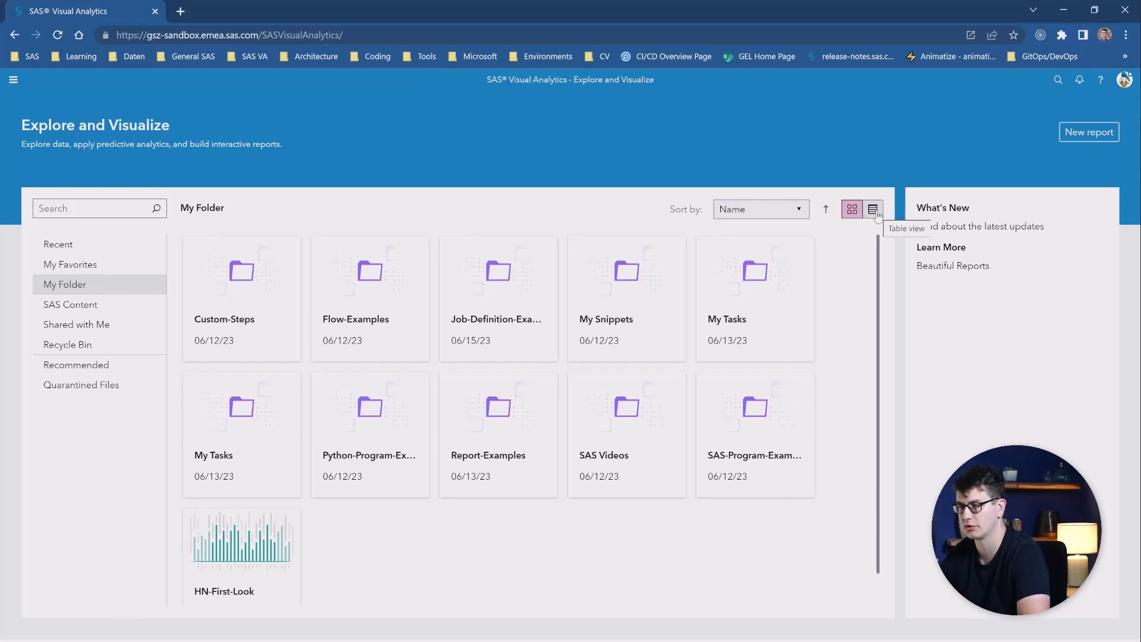
- Create a new blank Report 1, expanding and collapsing the side navigation
click(1070, 137)
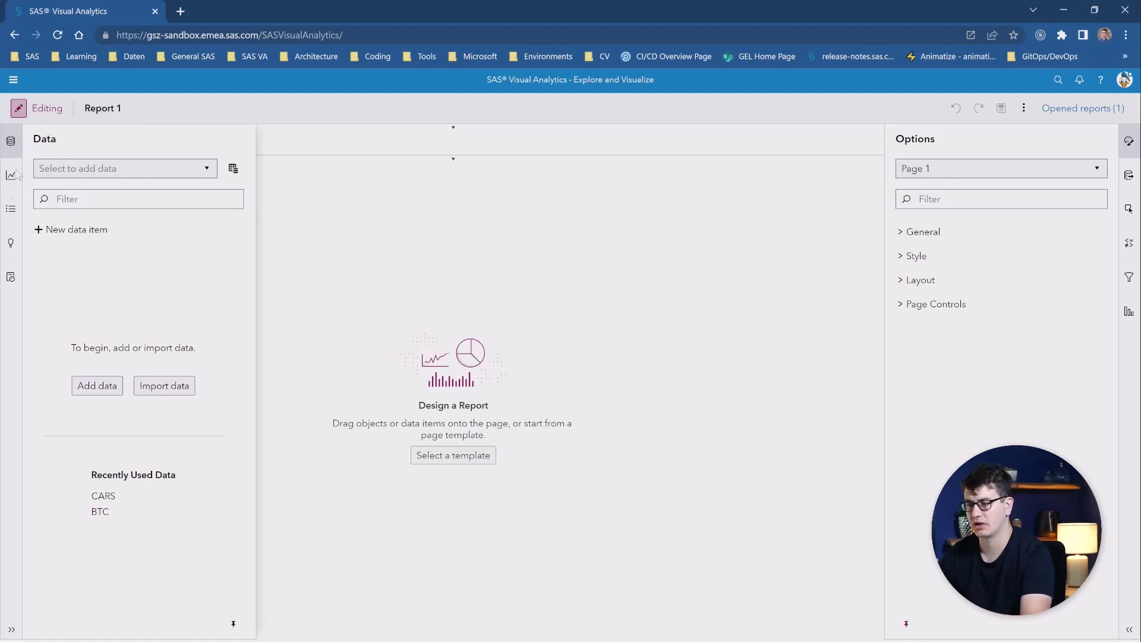
click(12, 632)
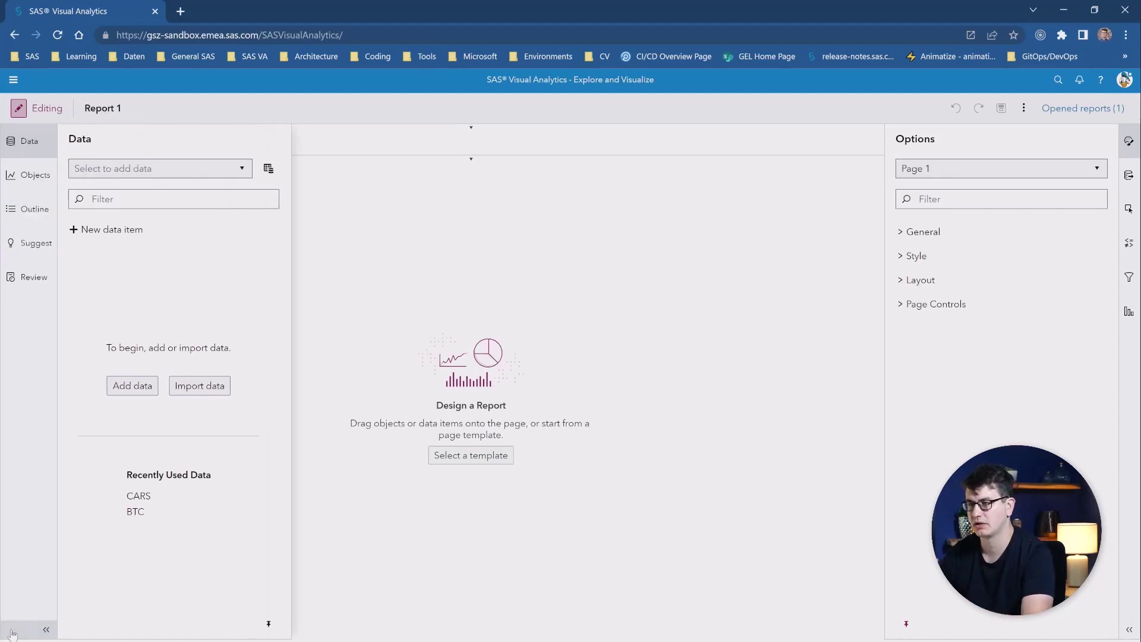
click(46, 630)
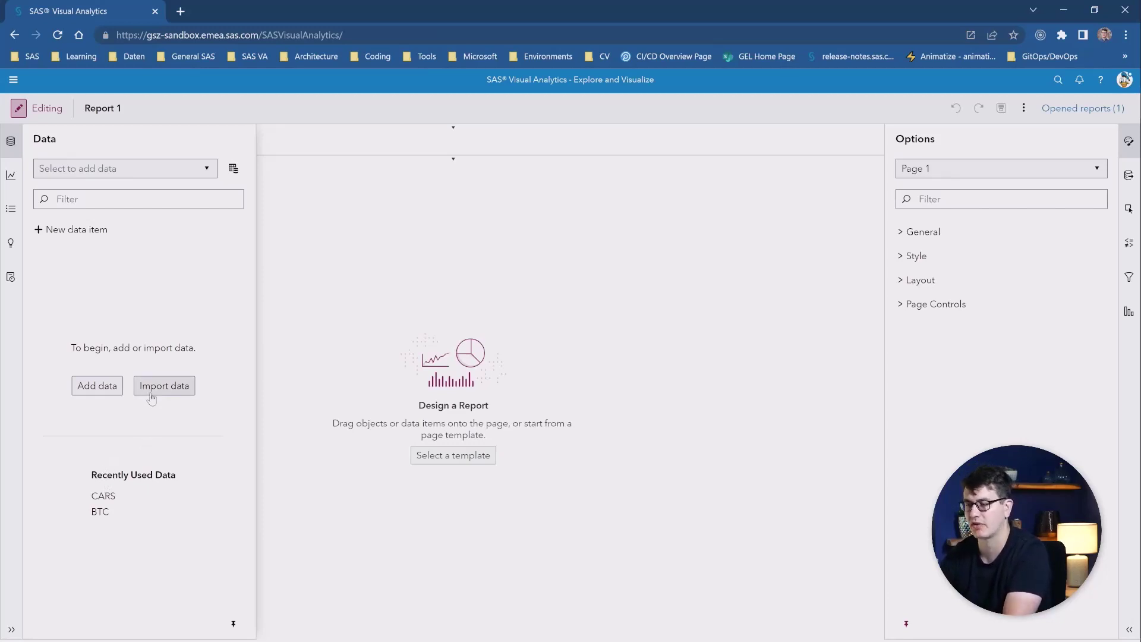
- Search for 'cars' and attach the CARS table to Report 1
click(97, 386)
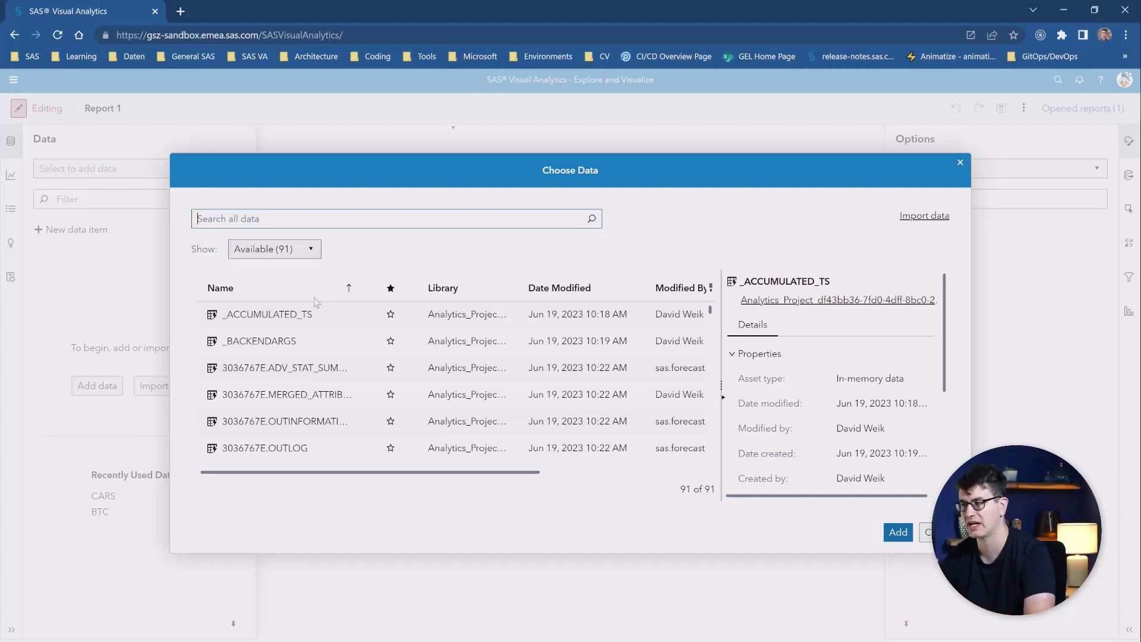
text(cars)
key(Return)
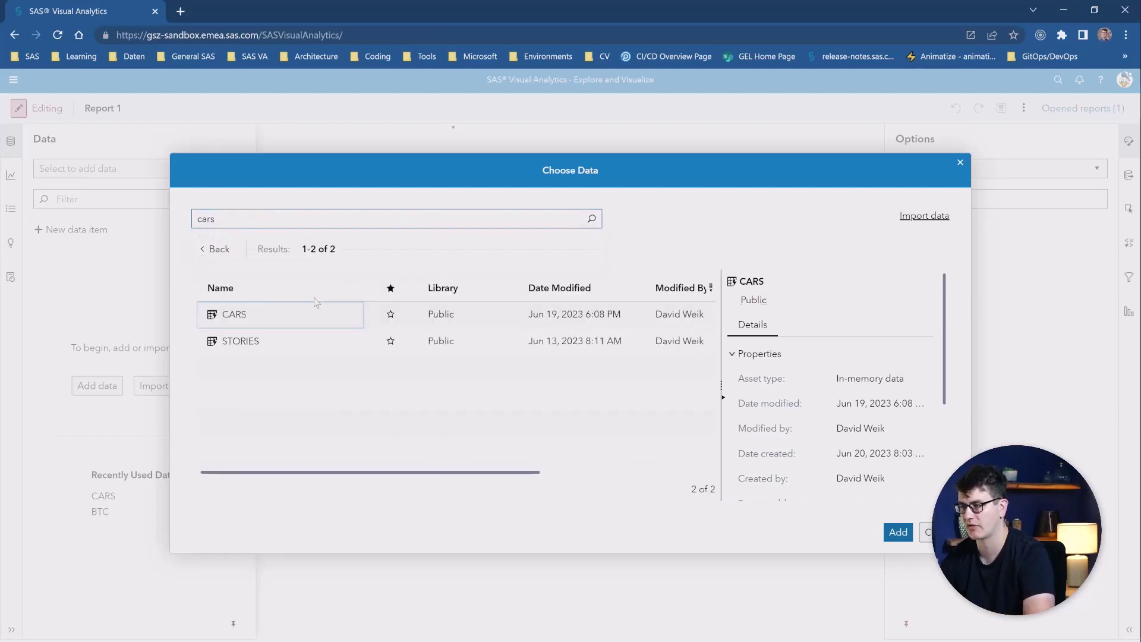
click(315, 310)
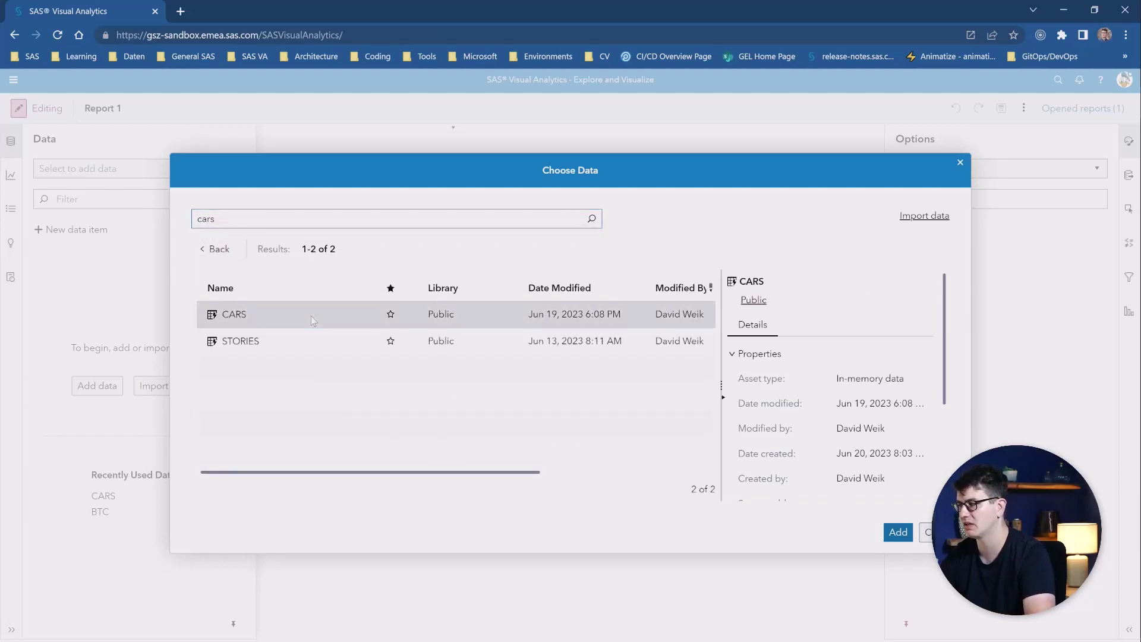
scroll(812, 370, down, 3)
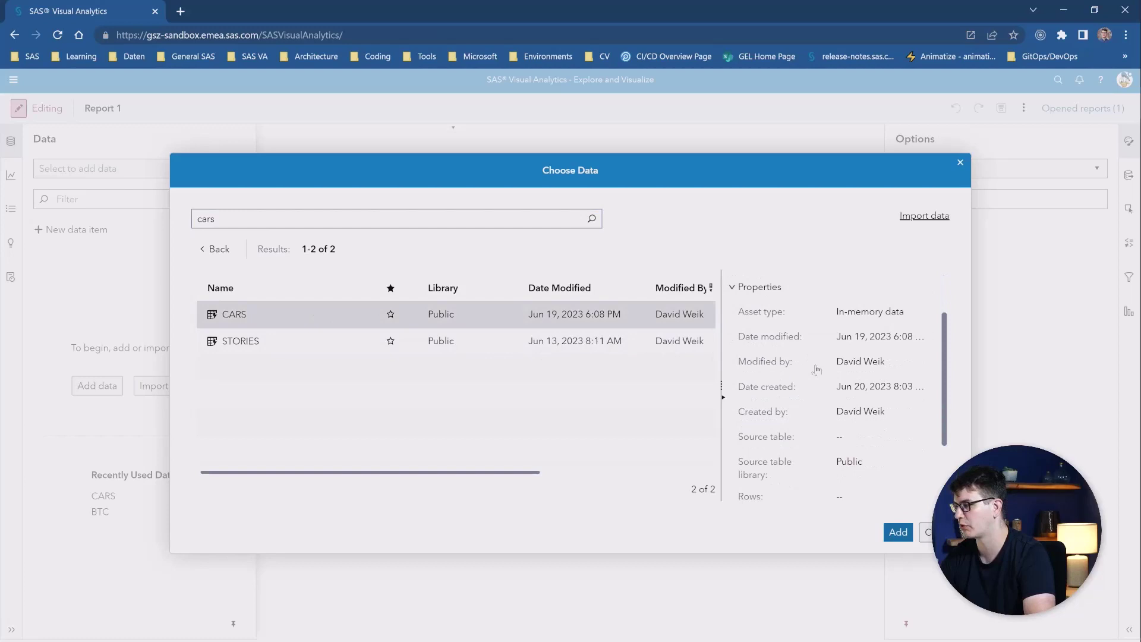
scroll(823, 368, down, 1)
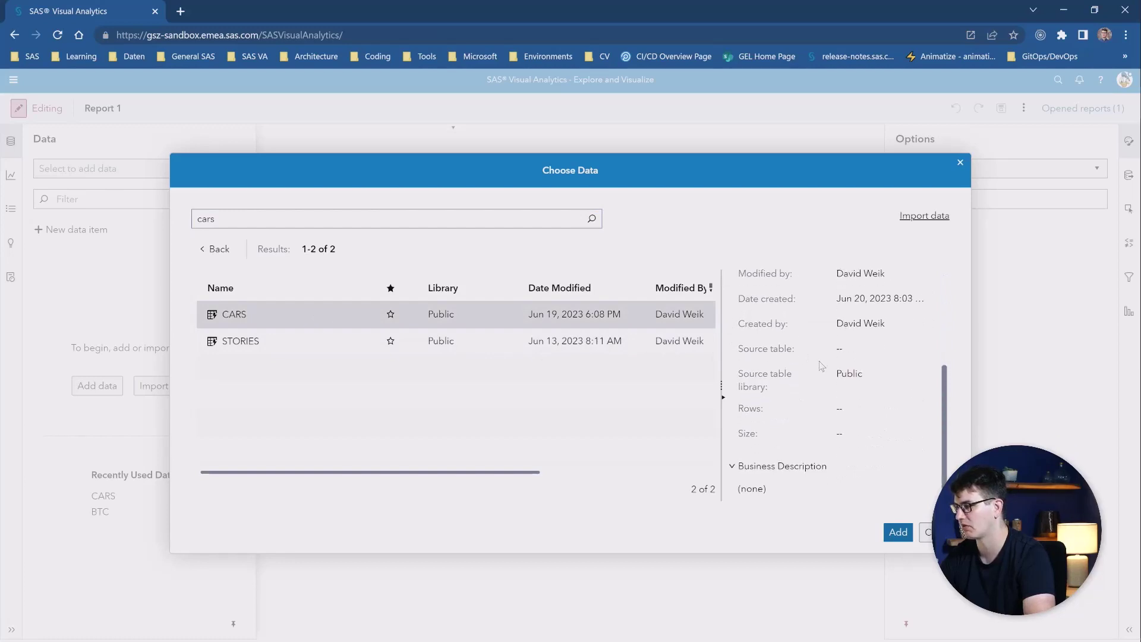
click(898, 533)
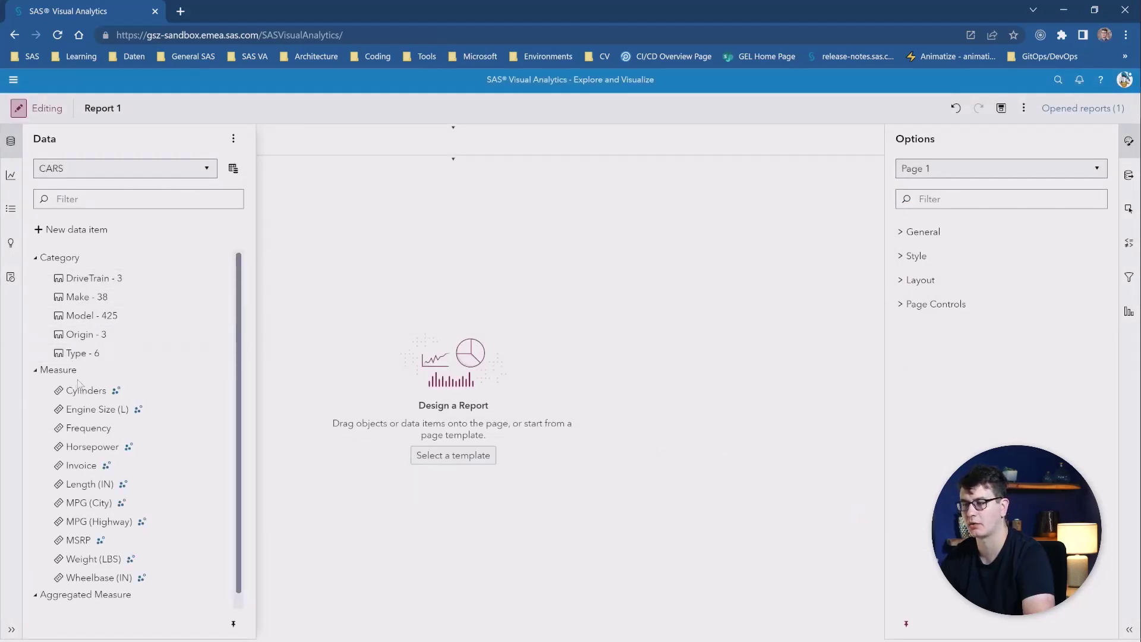
- Drop DriveTrain, Origin and Engine Size (L) onto Page 1 as a list table
scroll(100, 544, down, 1)
scroll(95, 451, up, 1)
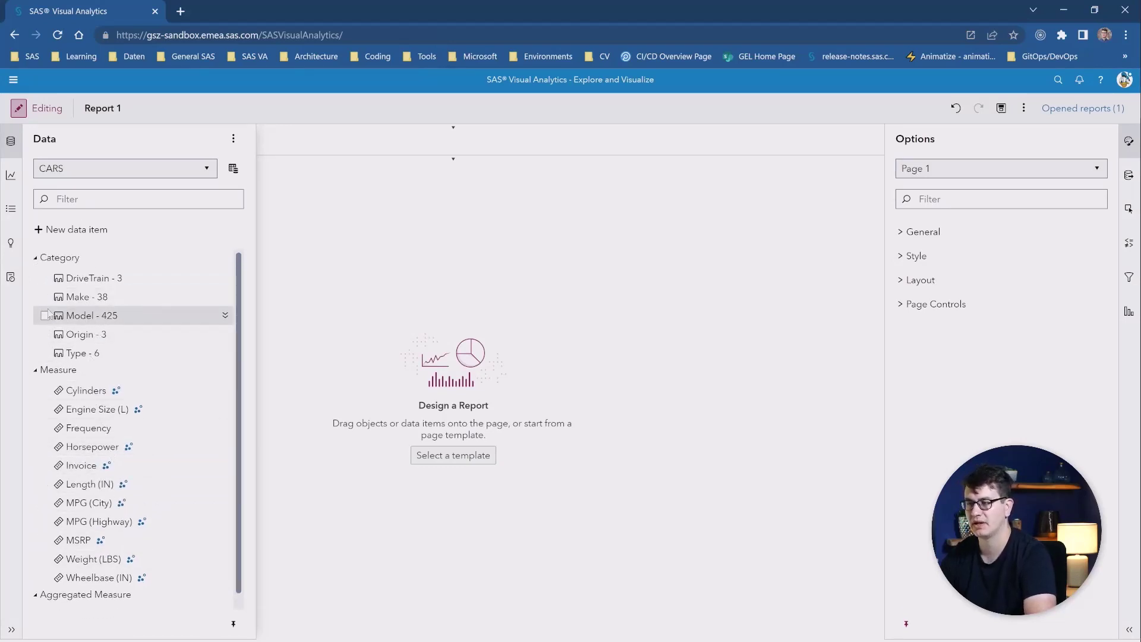
click(48, 280)
click(46, 335)
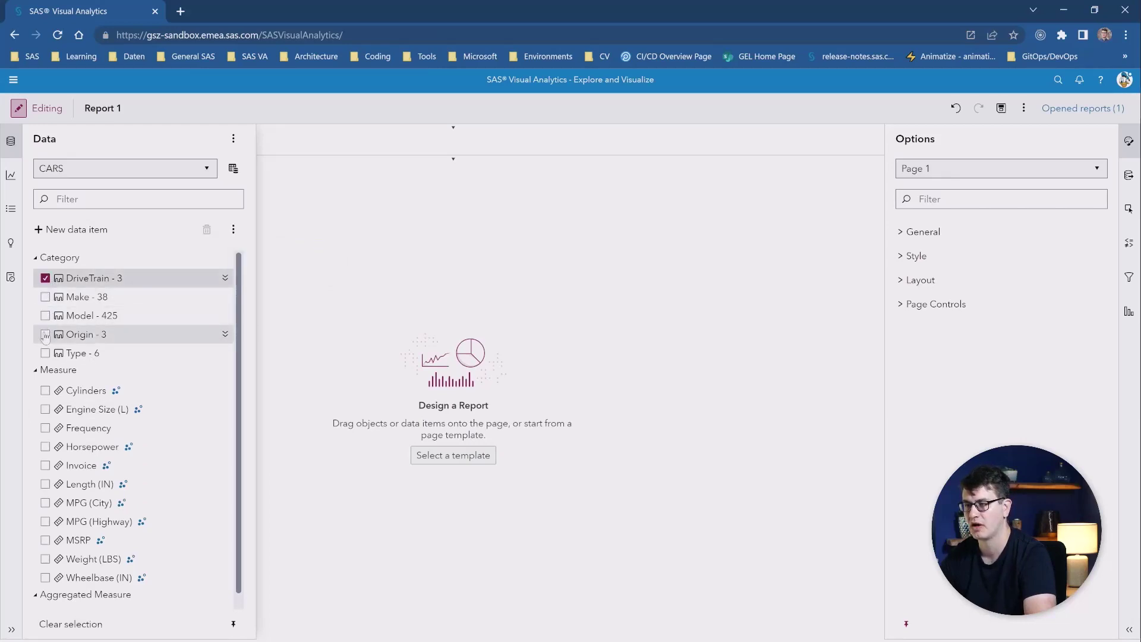
click(46, 410)
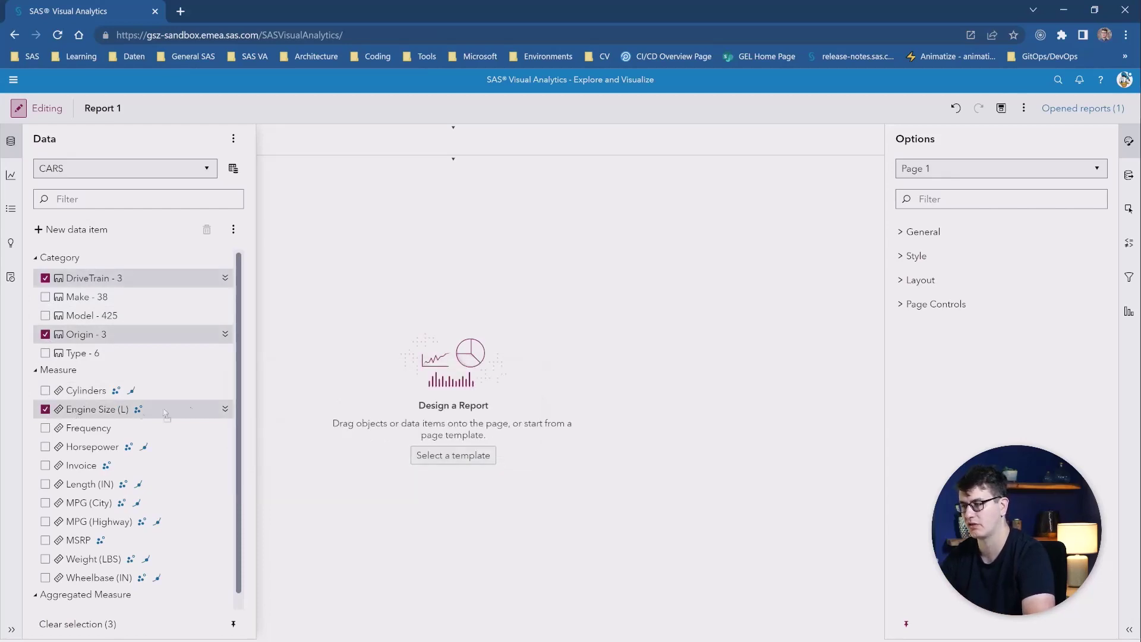
drag(76, 416, 446, 398)
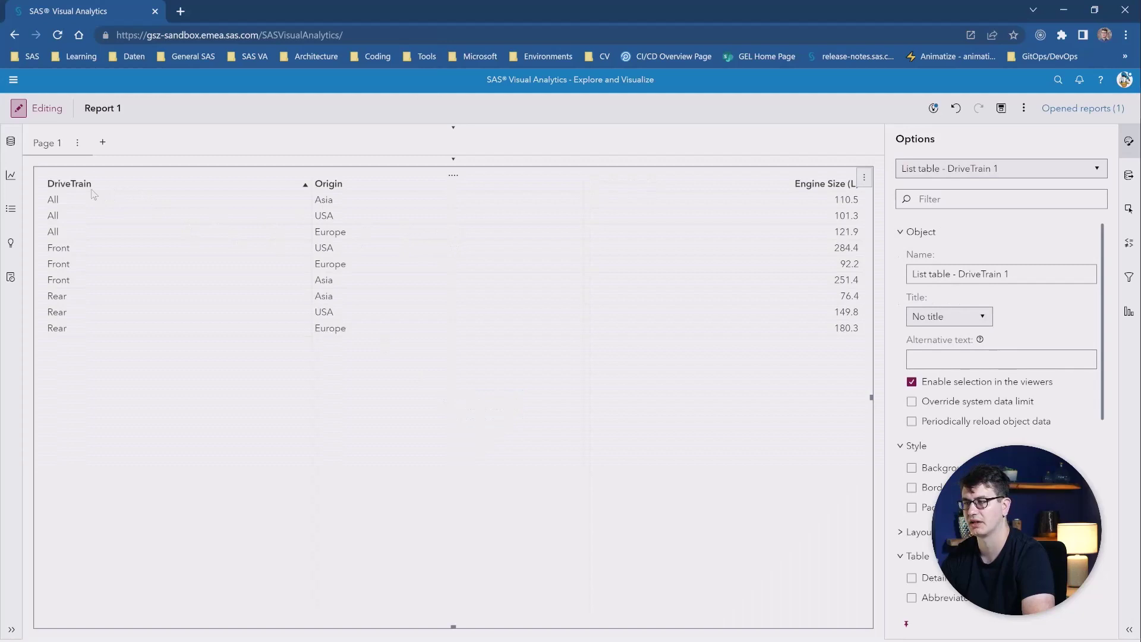
click(11, 143)
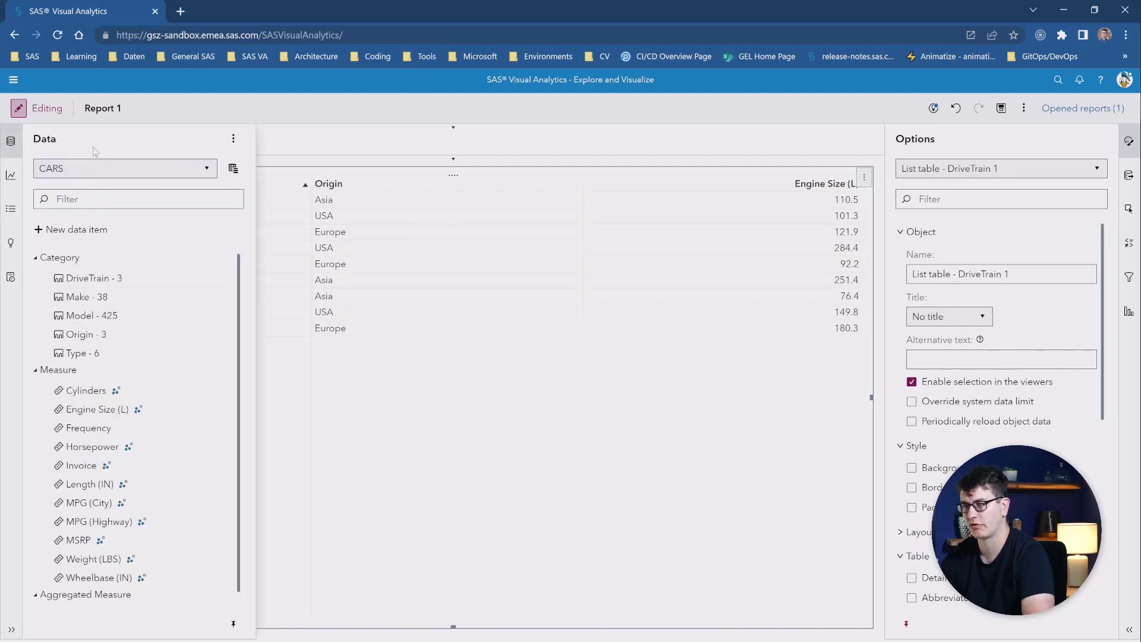
scroll(57, 321, down, 1)
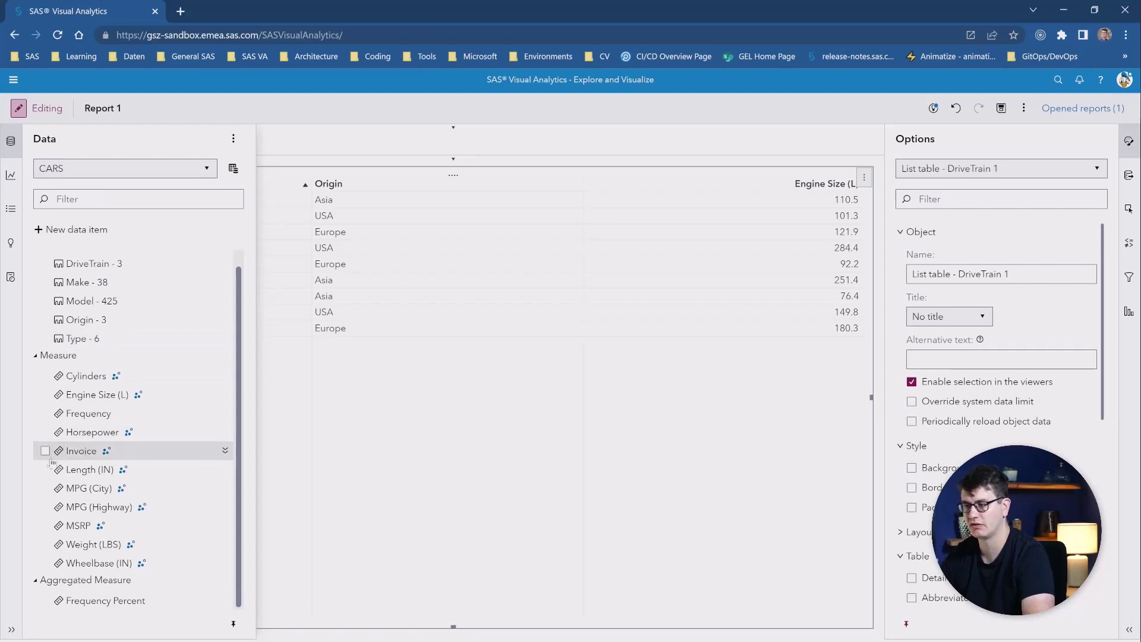
scroll(182, 266, up, 1)
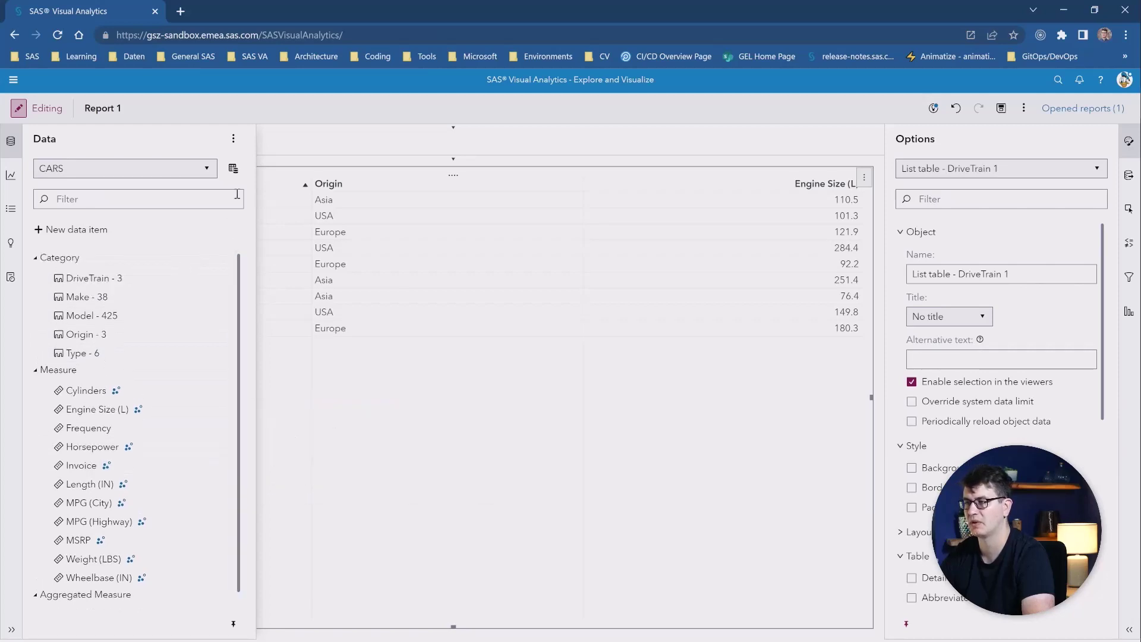
click(234, 169)
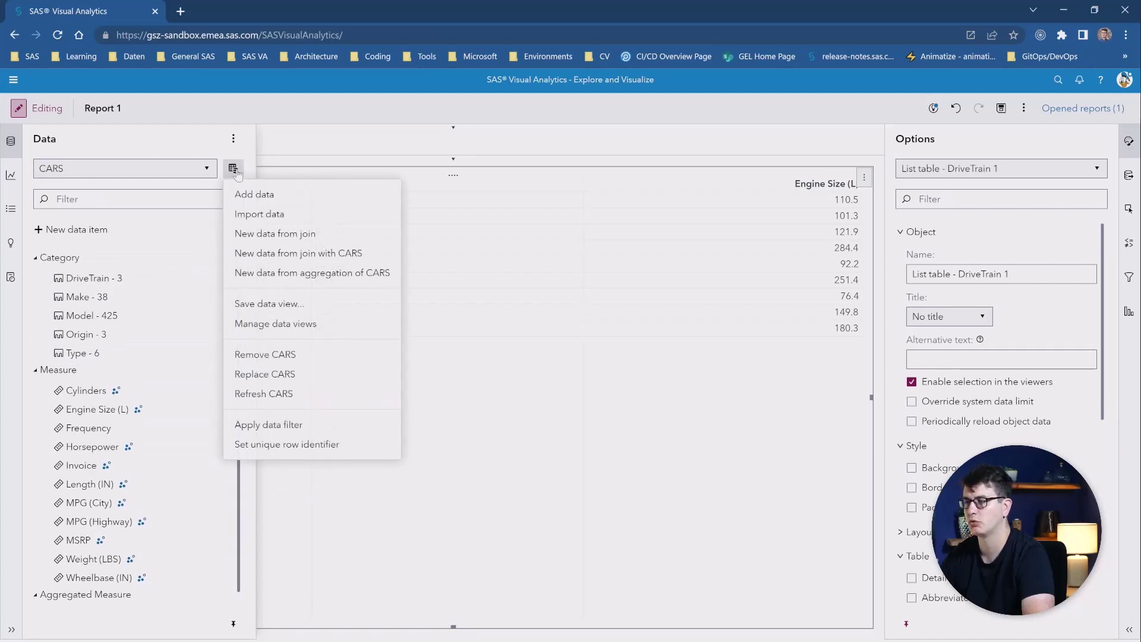
click(250, 235)
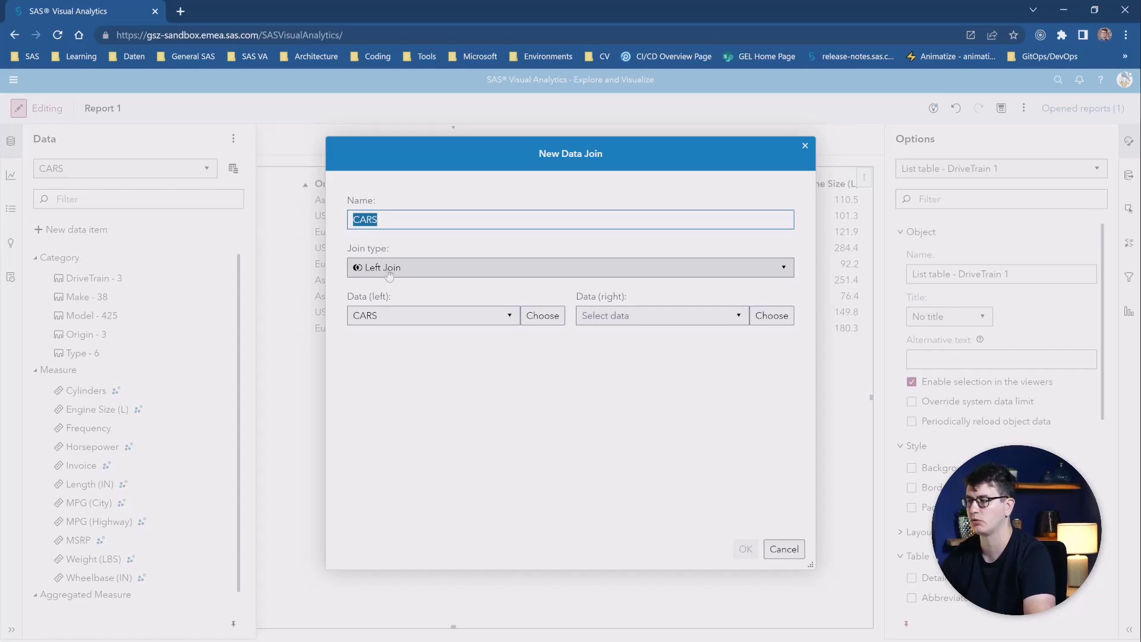
click(390, 271)
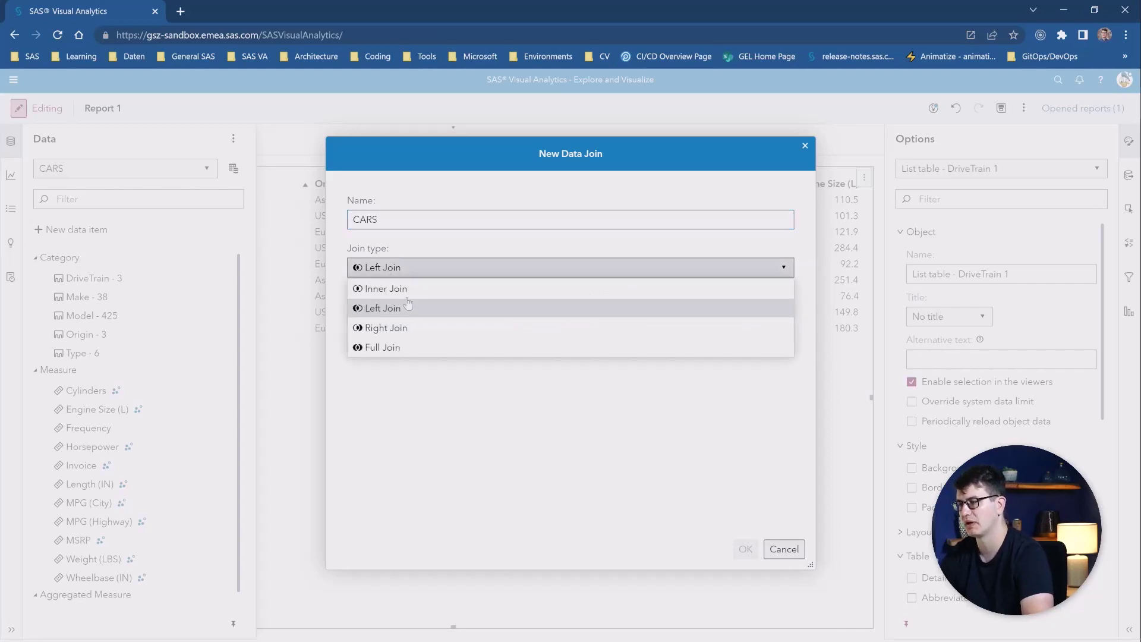
click(409, 293)
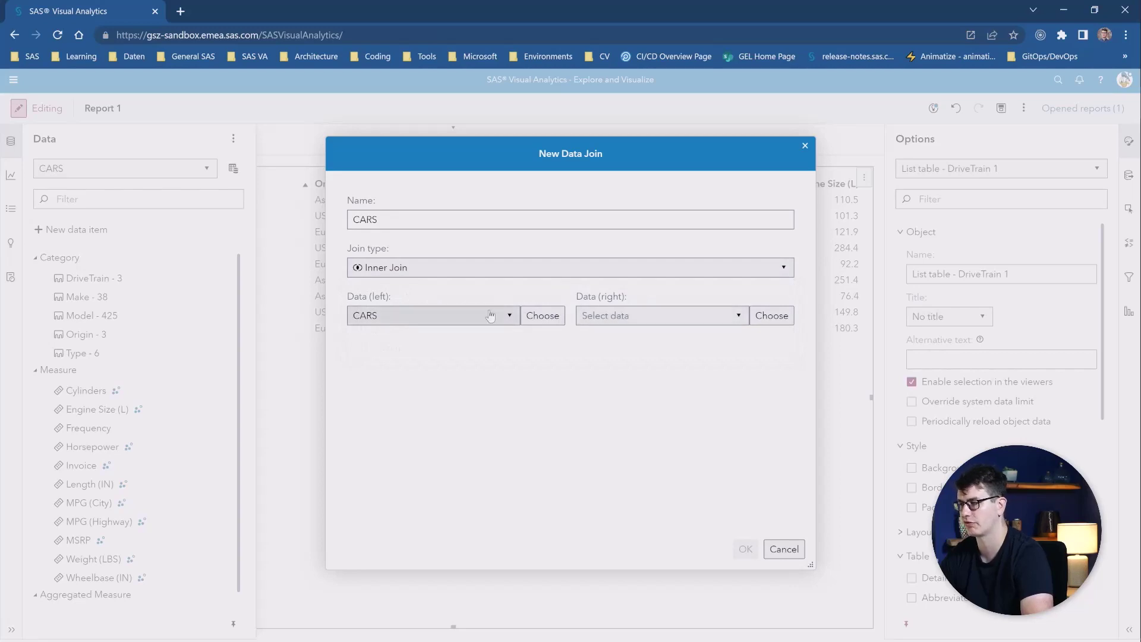
click(705, 324)
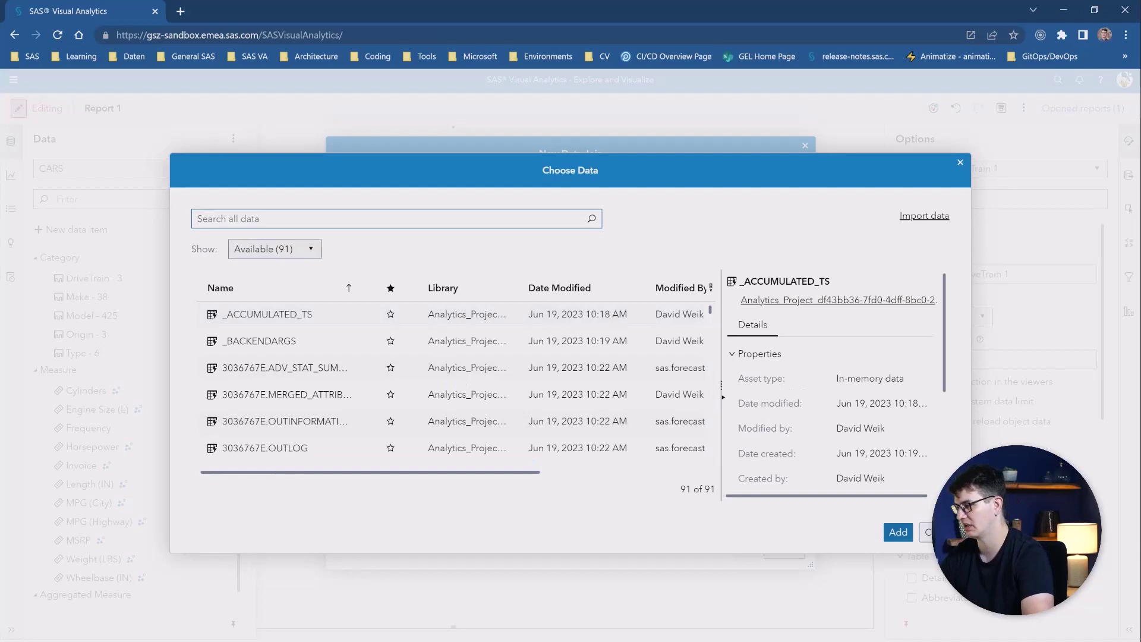
click(929, 532)
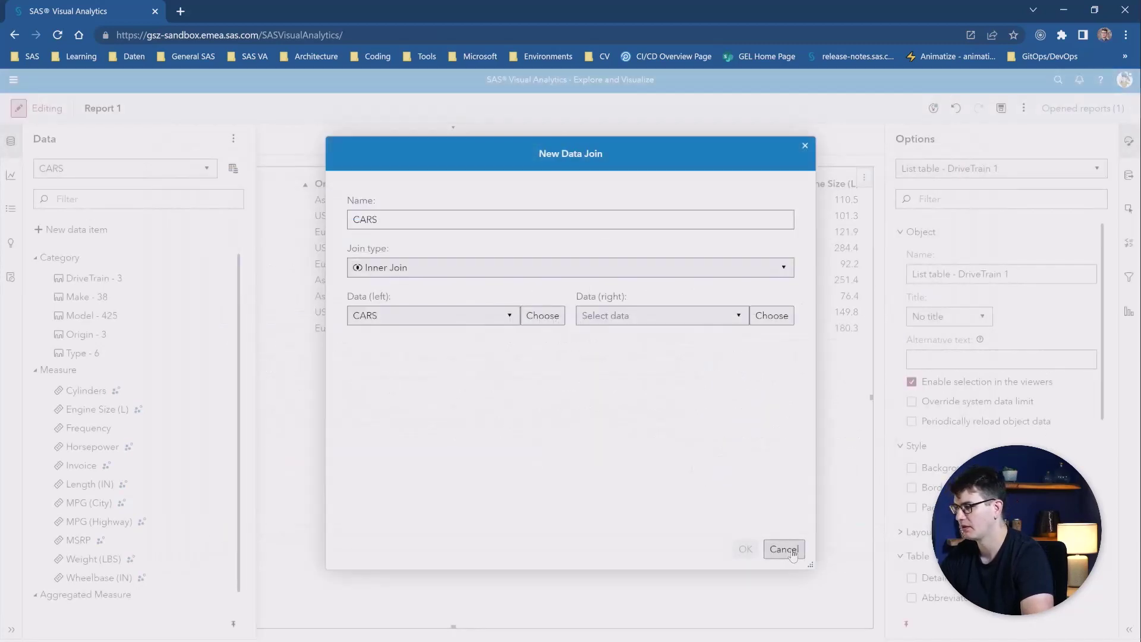
click(785, 551)
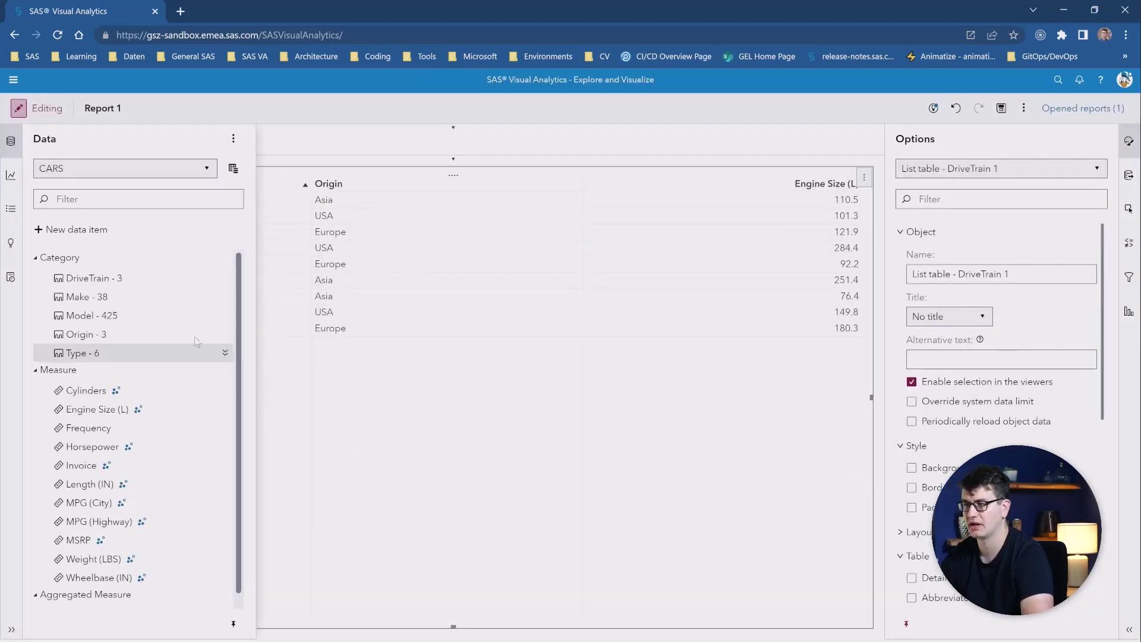
- Start a new custom category based on Type with two value groups
click(70, 231)
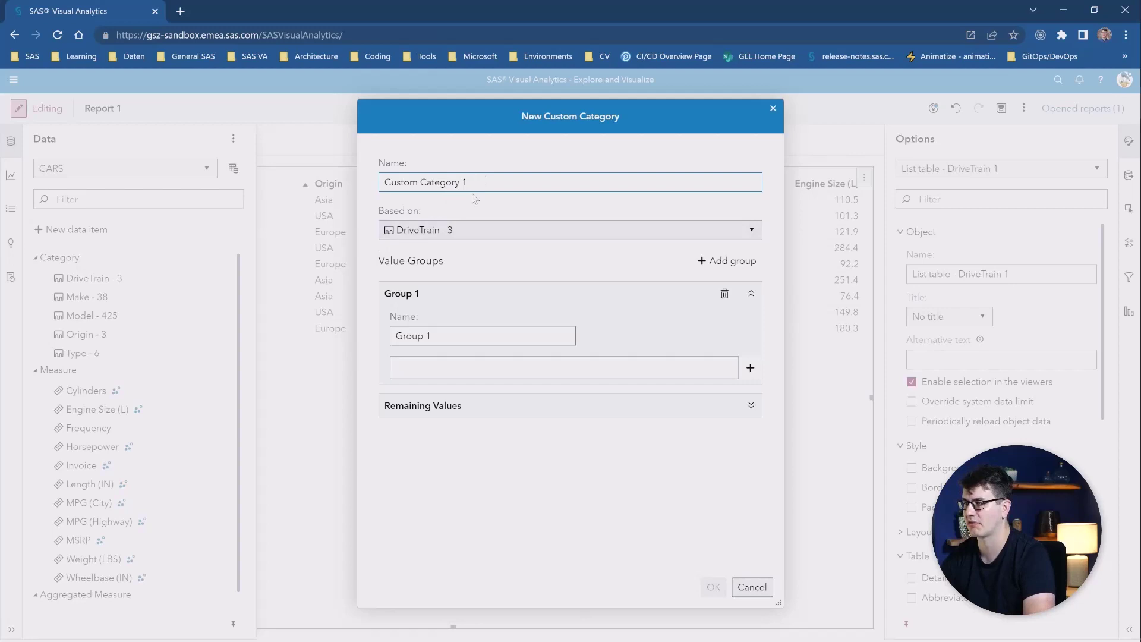
click(423, 233)
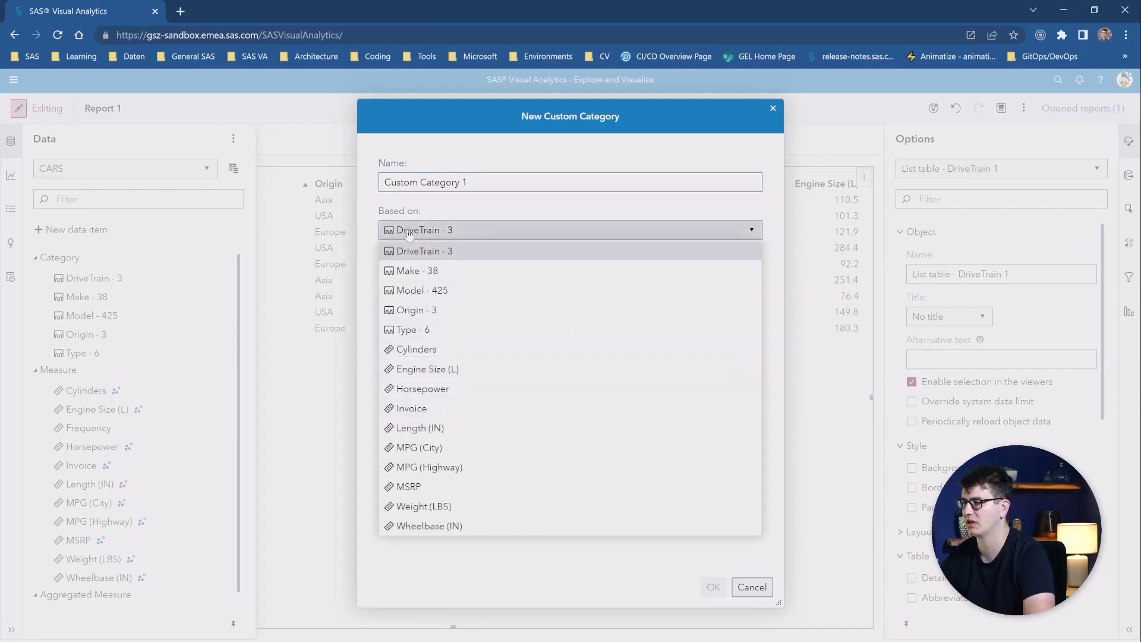
click(427, 330)
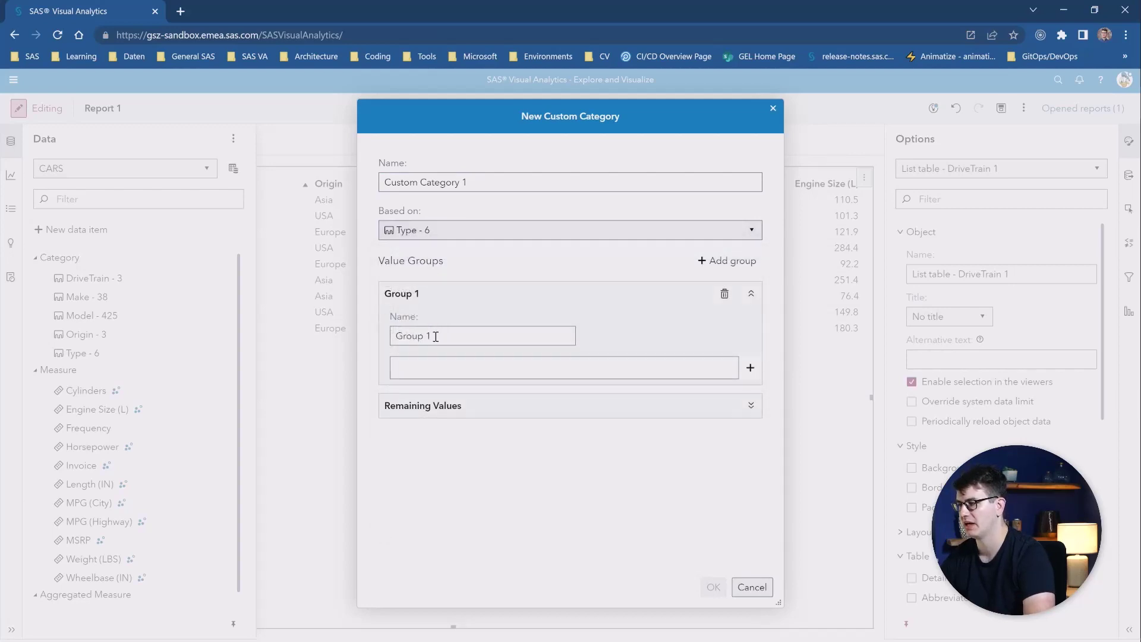
triple_click(444, 336)
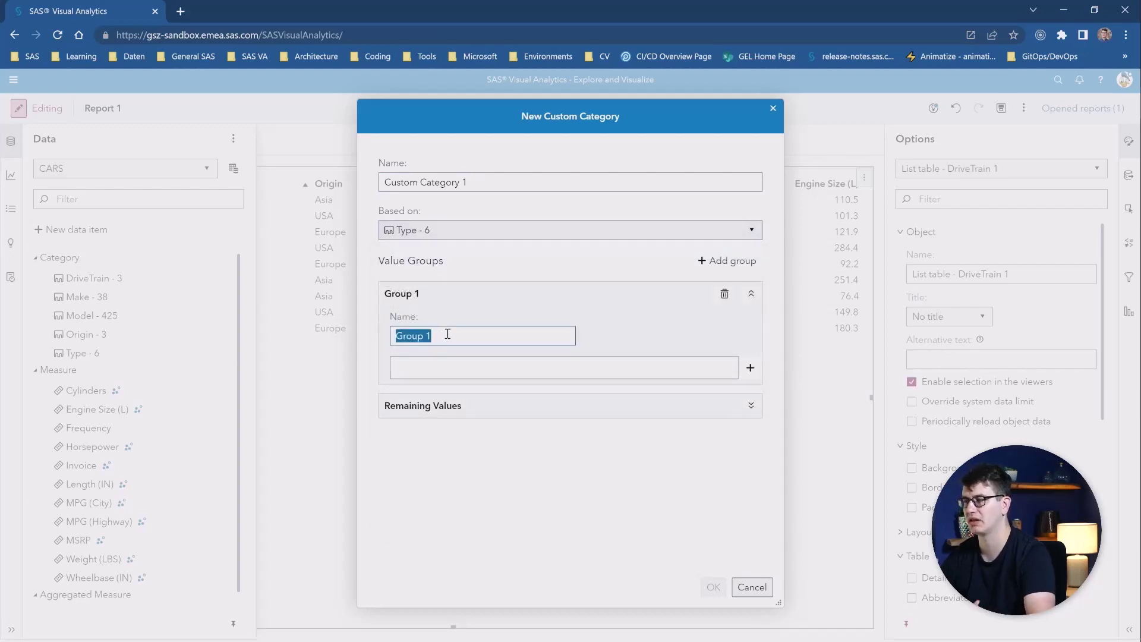
click(708, 262)
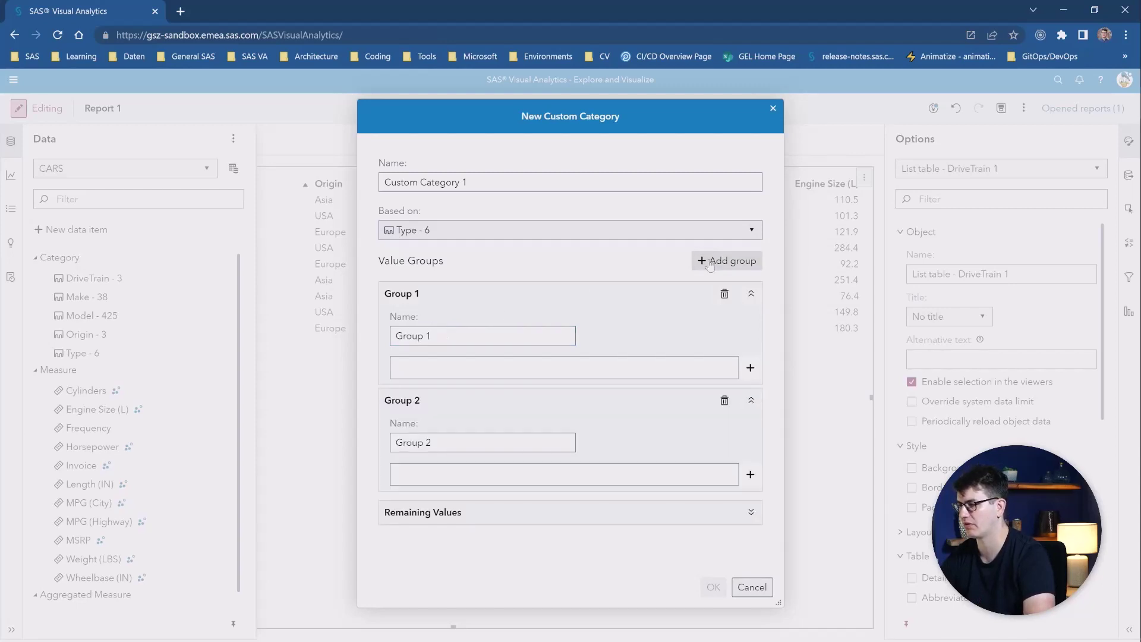
- Name the first group Simple and assign Hybrid, Sedan and Sports to it
triple_click(451, 336)
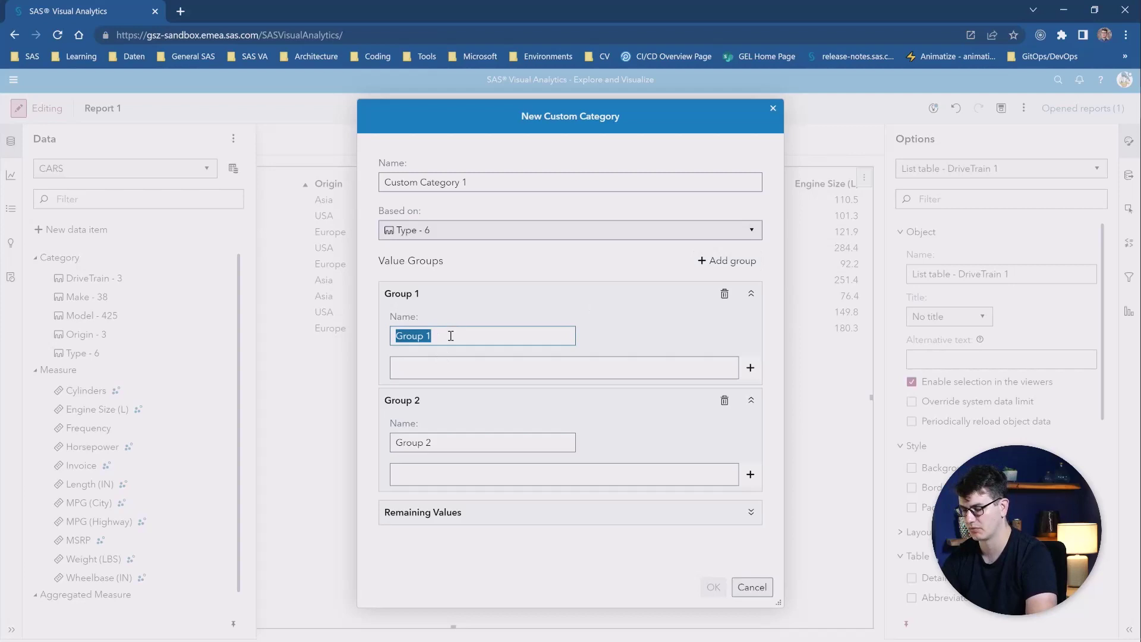
text(Simple)
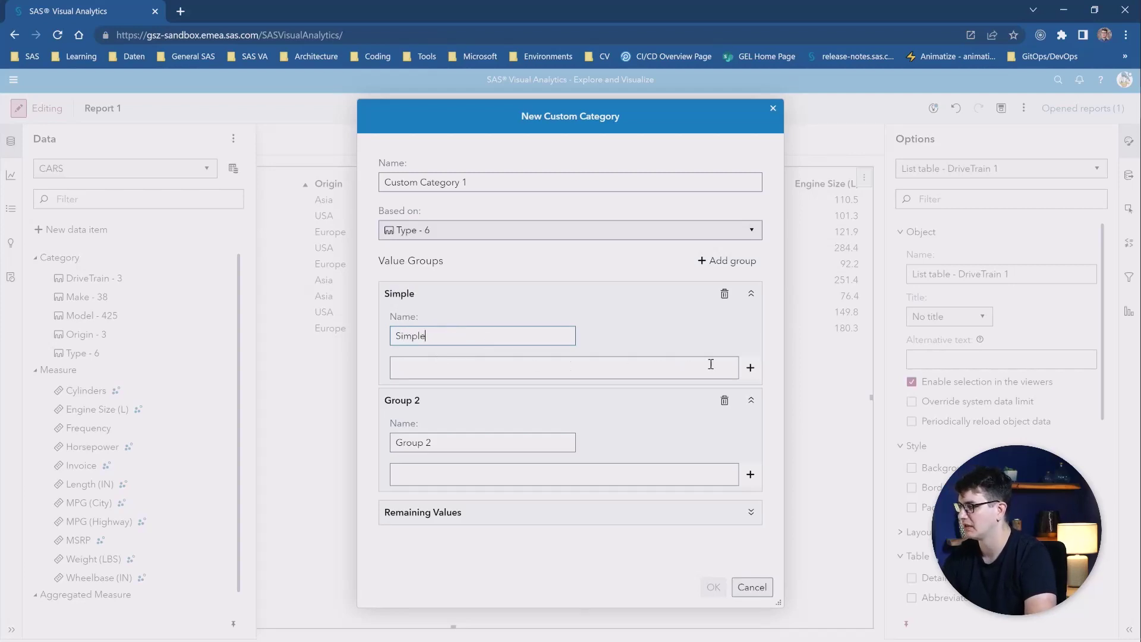
click(750, 367)
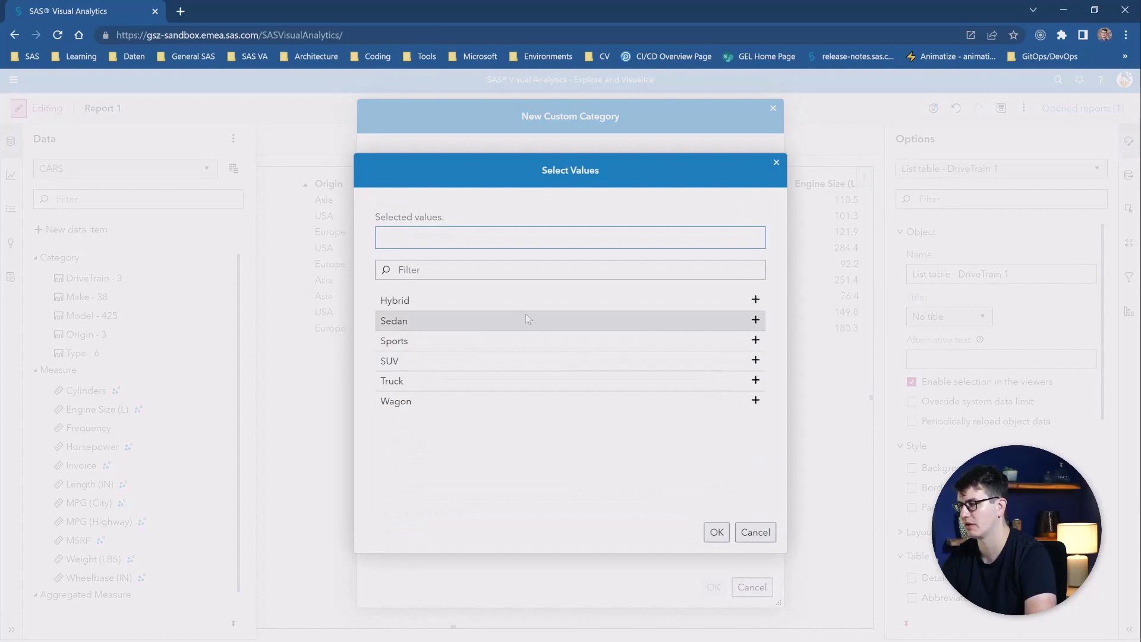
click(756, 300)
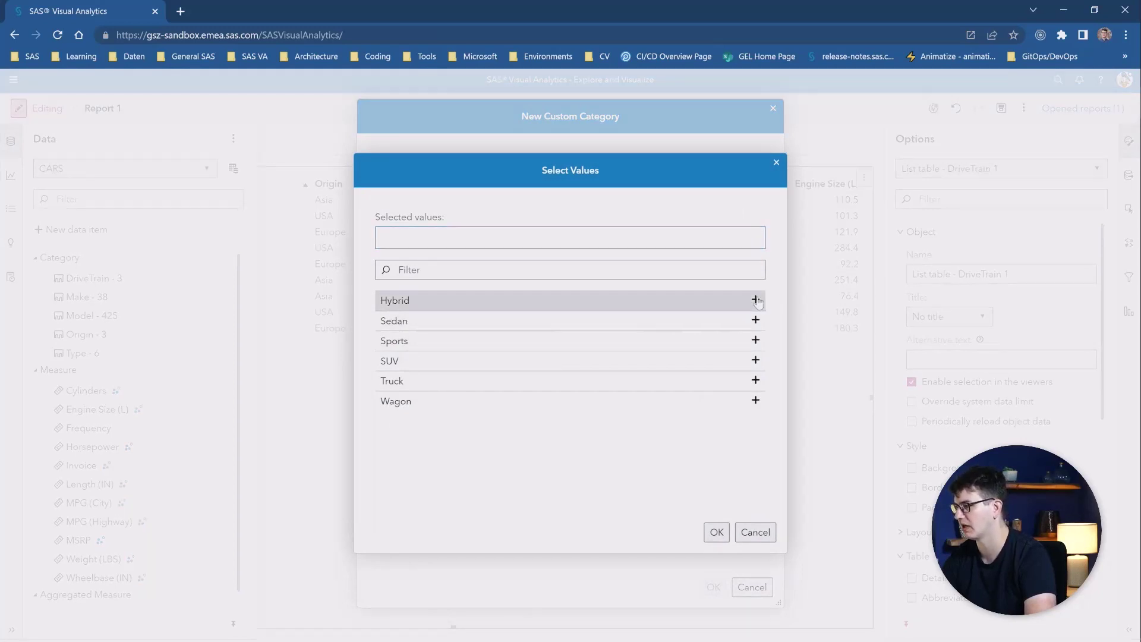
click(755, 299)
click(756, 300)
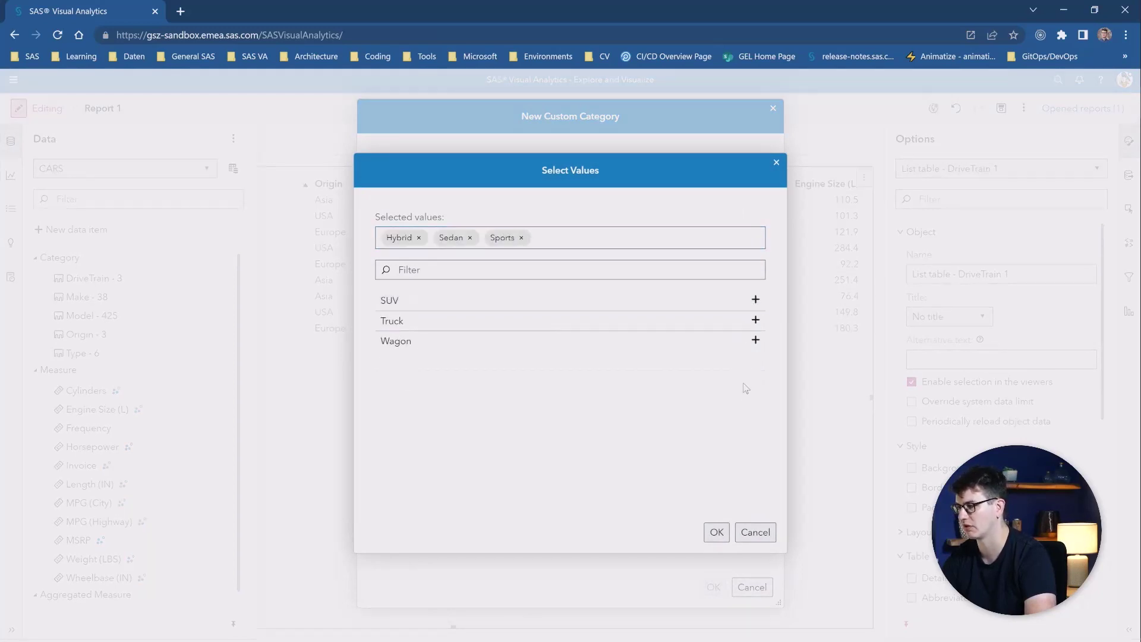
click(716, 531)
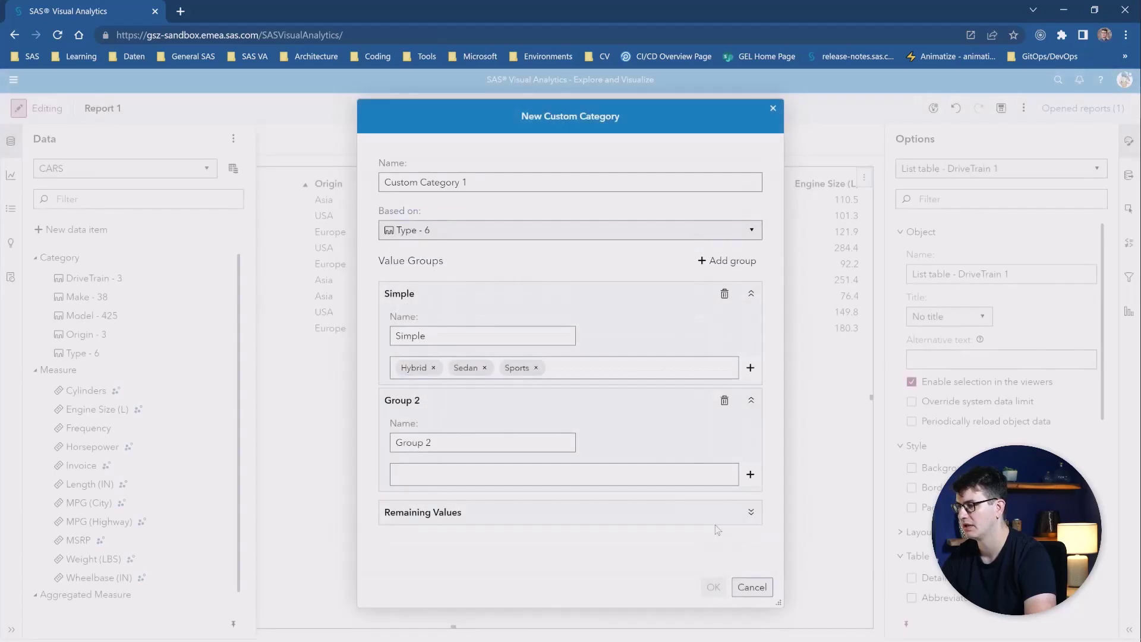
- Name the second group Complex and assign SUV and Truck to it
triple_click(495, 439)
text(Complex)
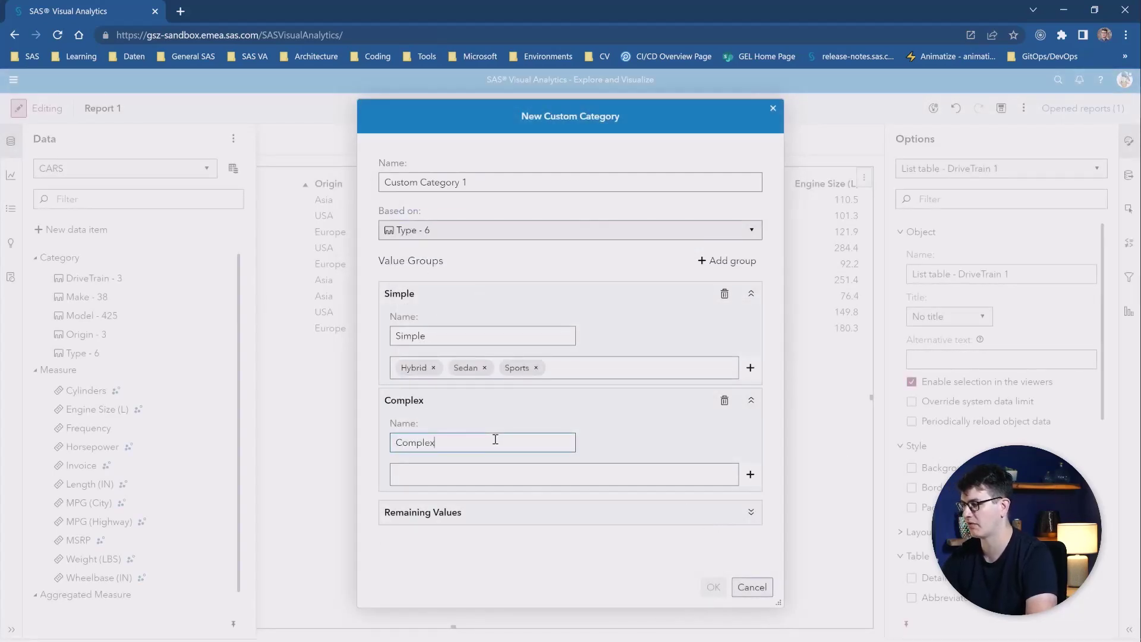
click(751, 474)
double_click(509, 301)
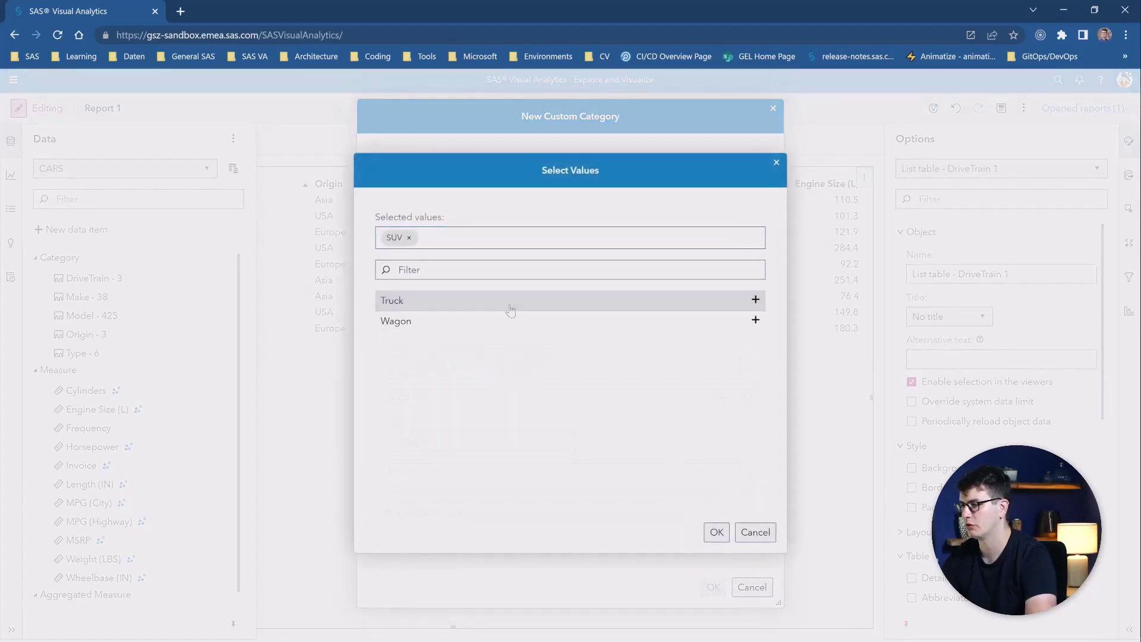
double_click(509, 301)
click(715, 531)
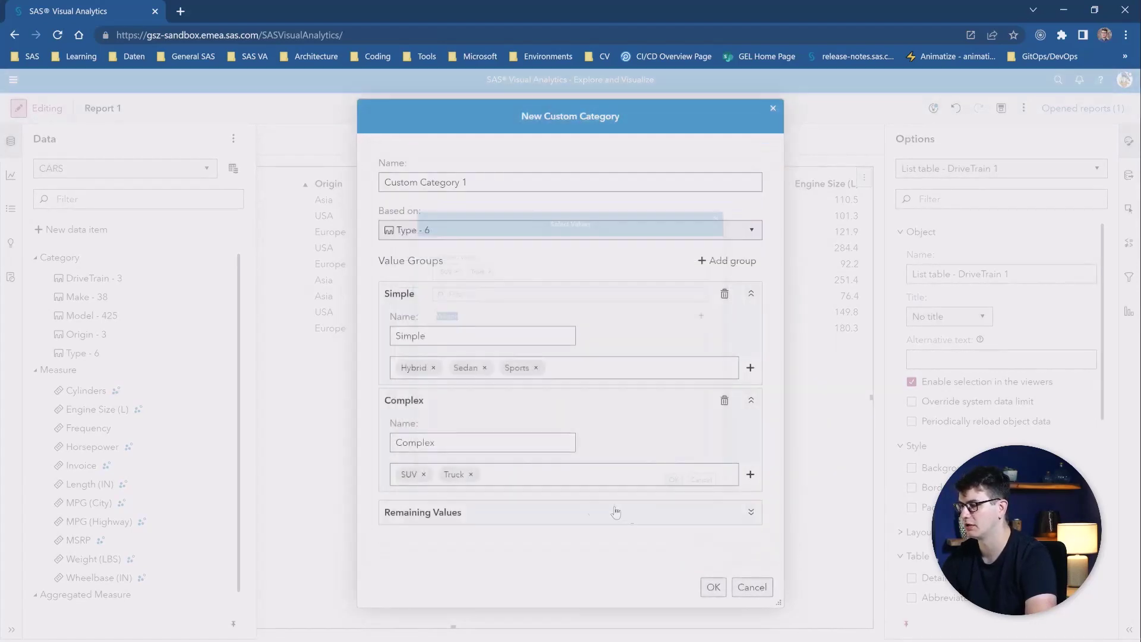
- Show remaining values as missing and create Custom Category 1
click(498, 513)
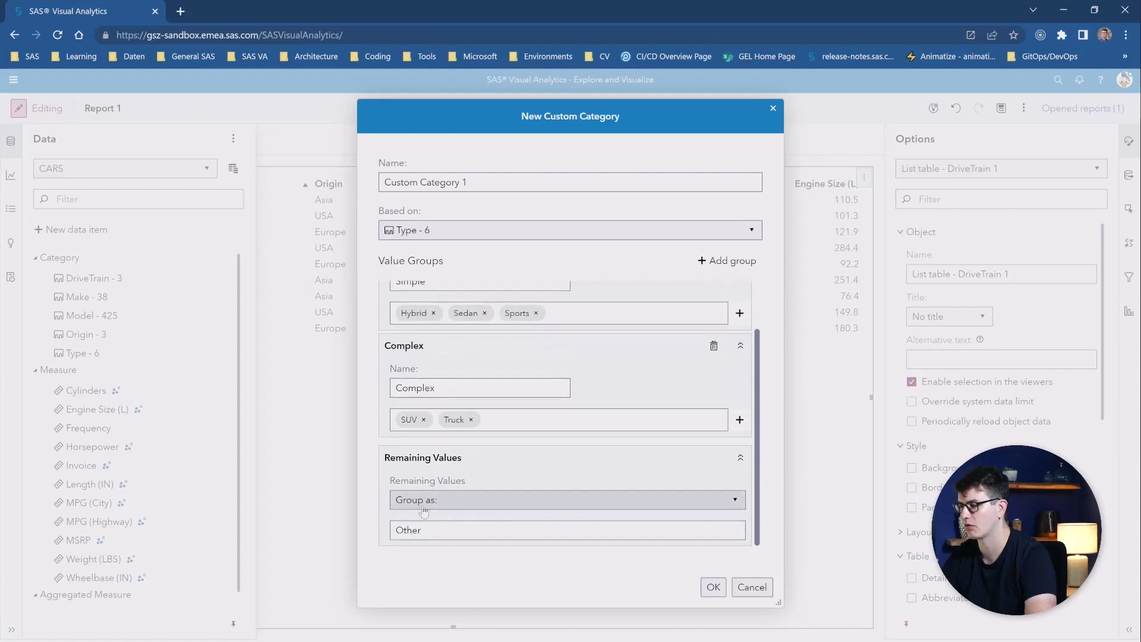
click(475, 505)
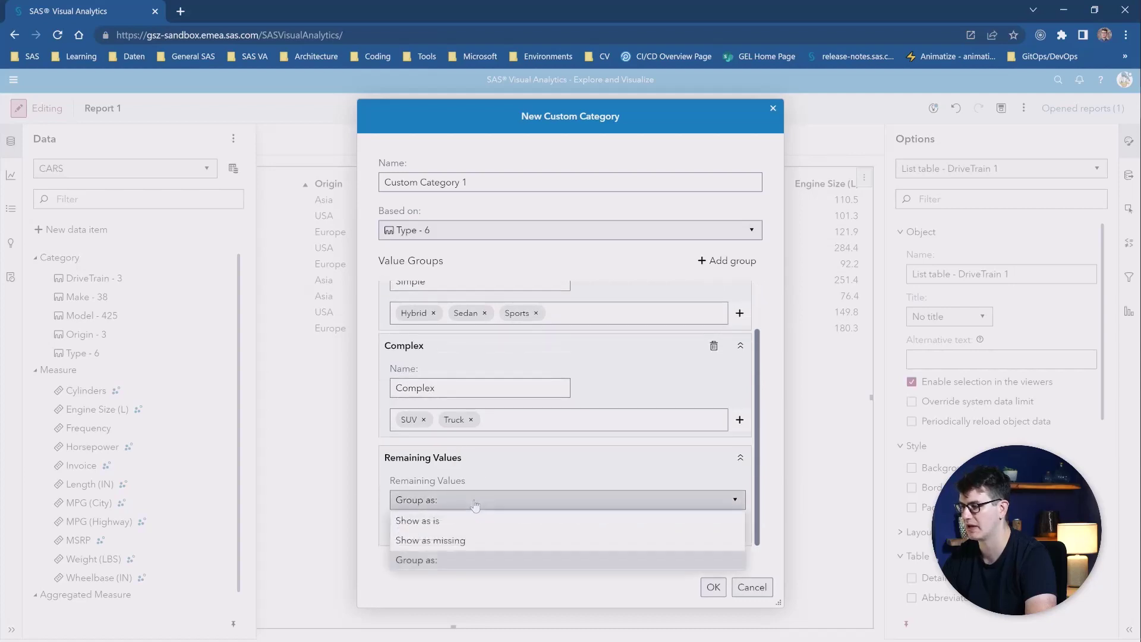
click(462, 541)
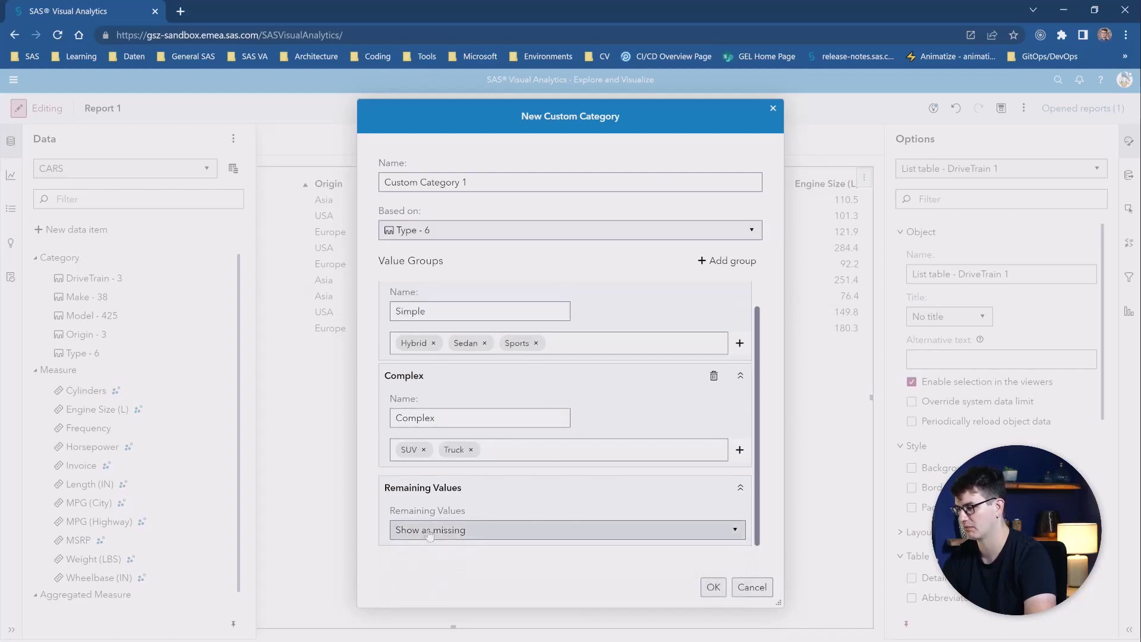
click(713, 587)
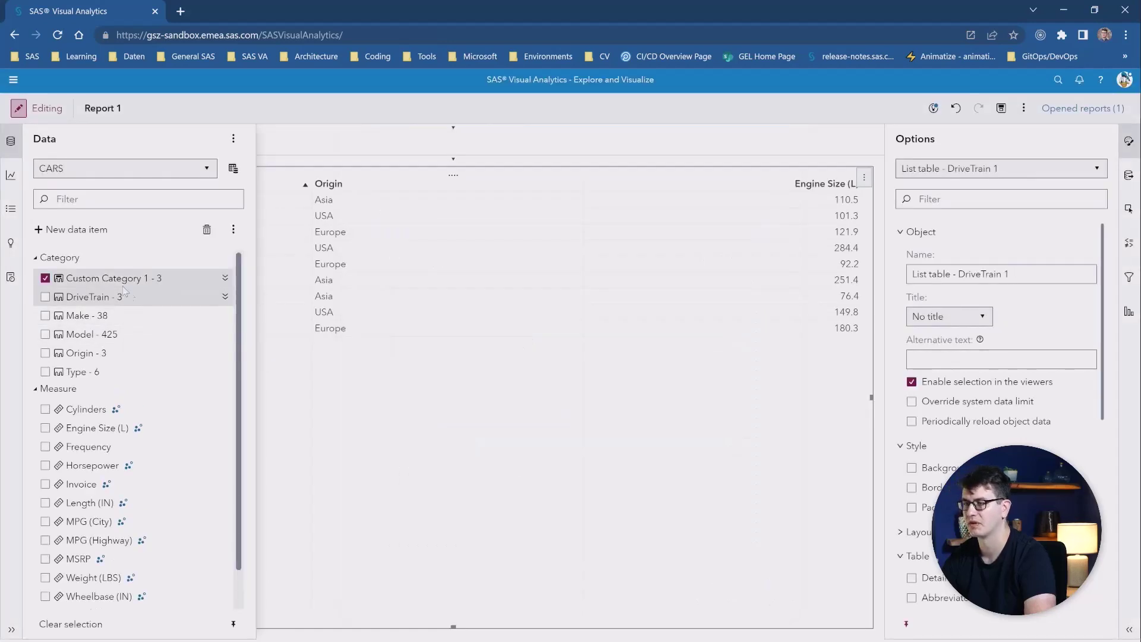
- Add Custom Category 1 as a list table column showing Simple or Complex
drag(420, 307, 597, 373)
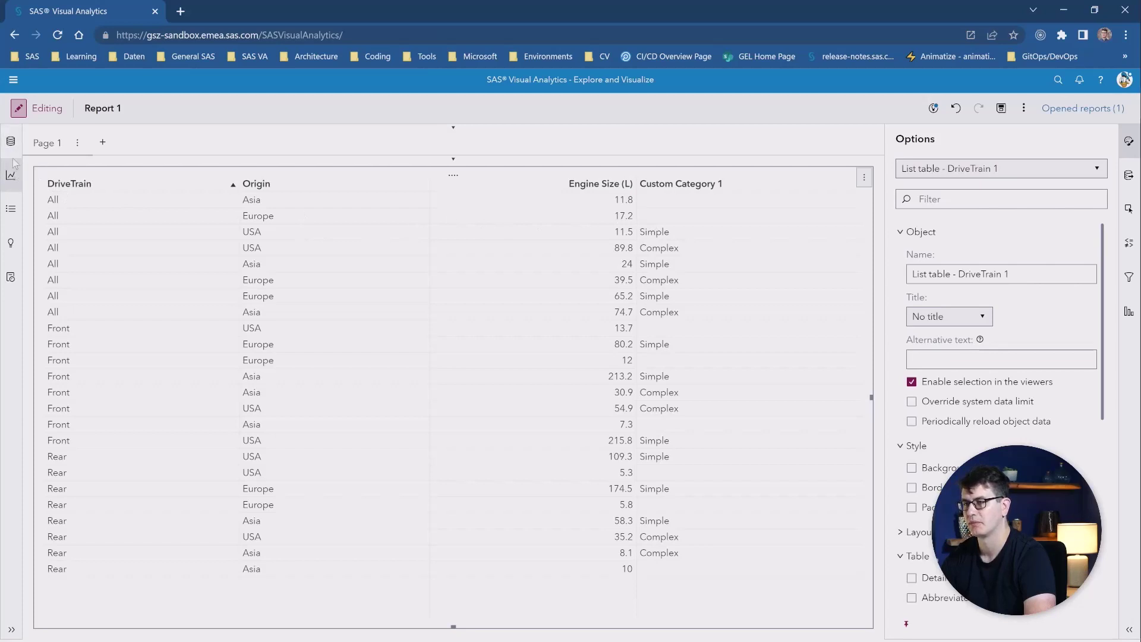
click(10, 141)
scroll(88, 314, down, 1)
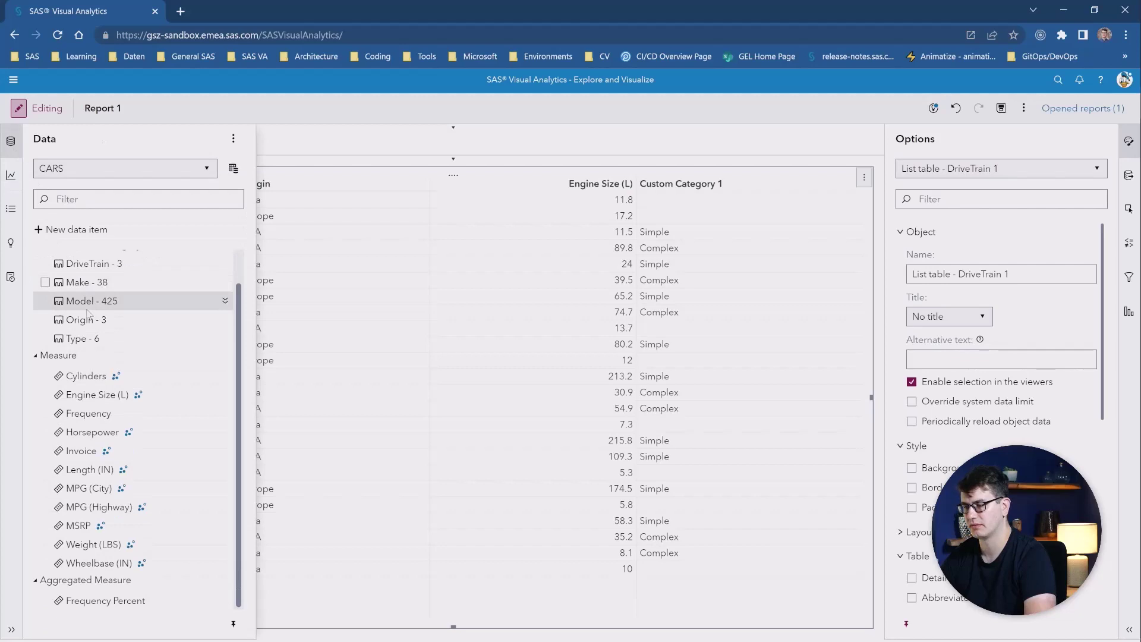
scroll(77, 316, up, 1)
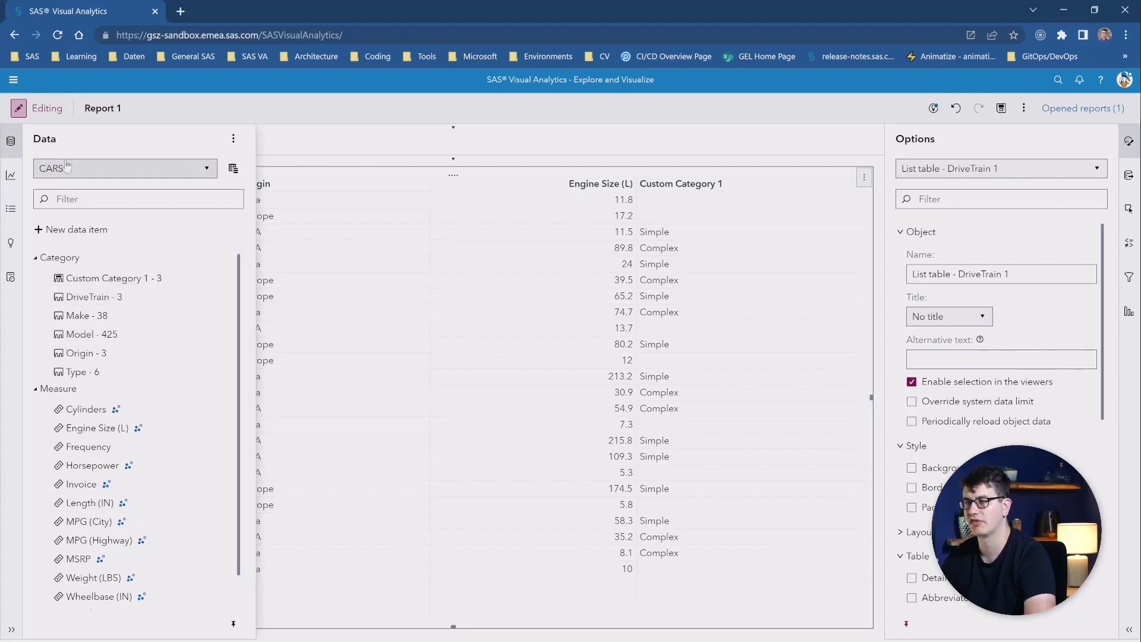
- Place a crosstab, bar chart, butterfly chart and dual axis bar chart on new Page 2
click(10, 175)
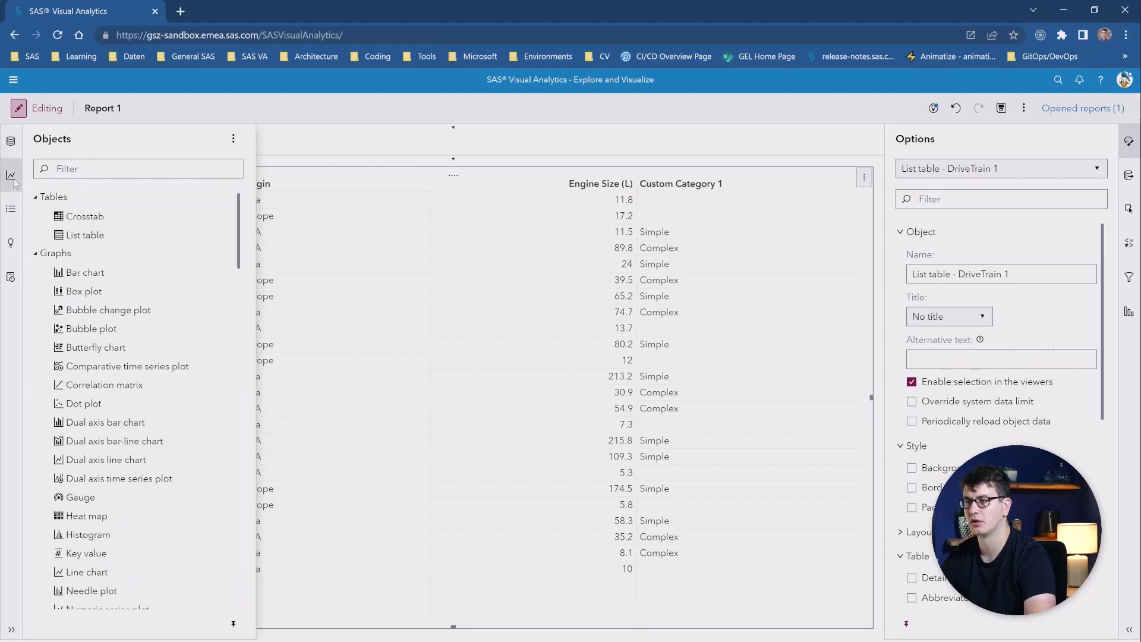
click(45, 216)
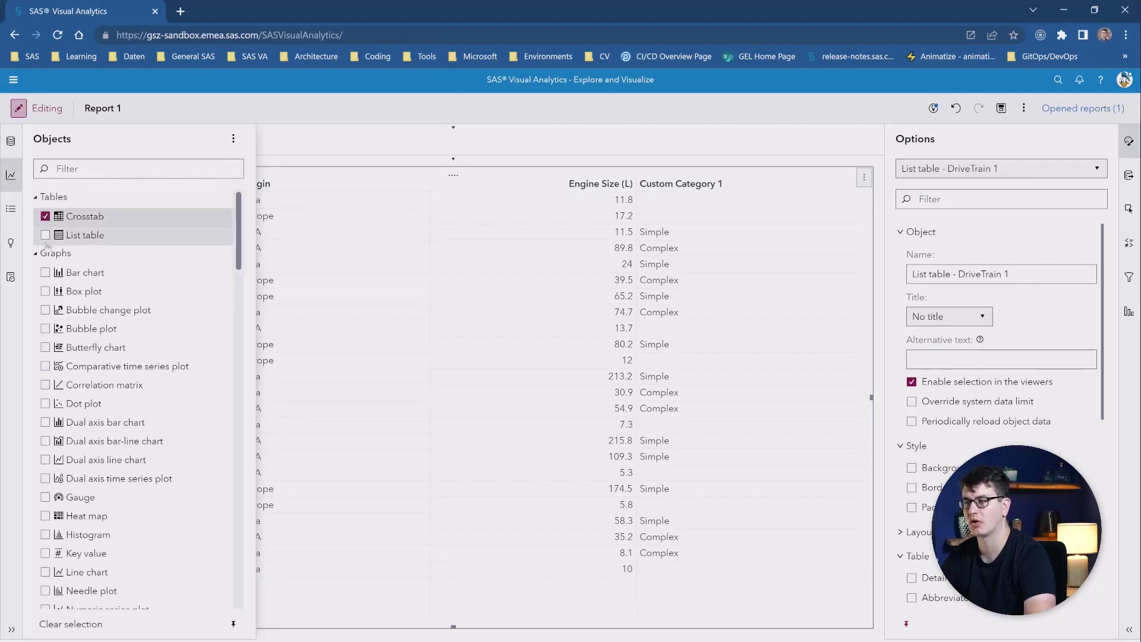
click(44, 273)
click(45, 347)
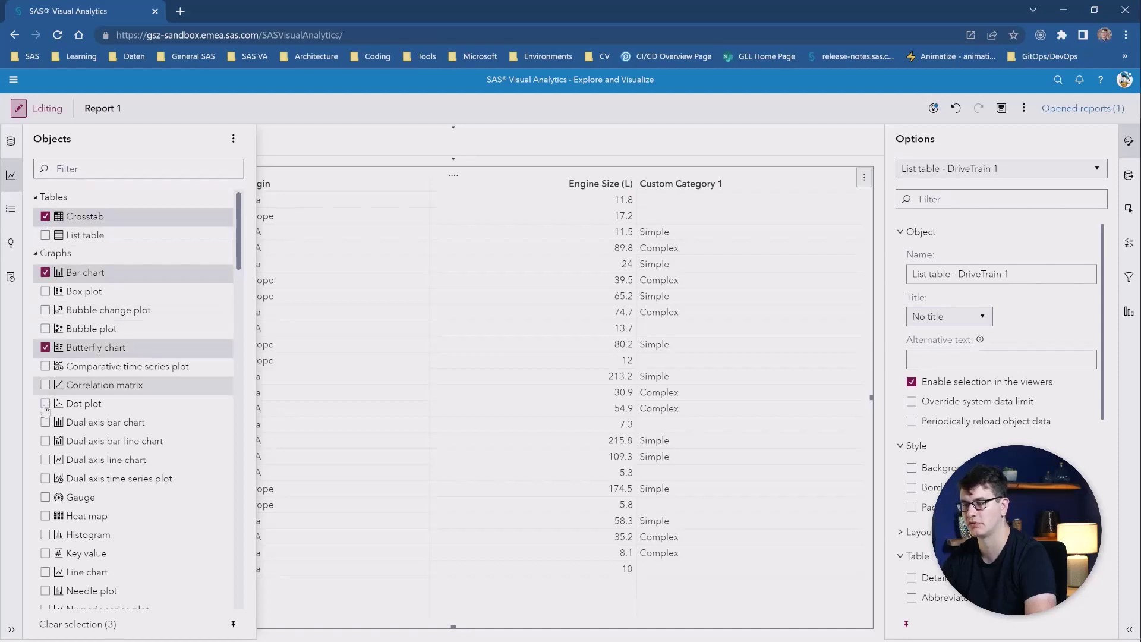
drag(48, 428, 104, 143)
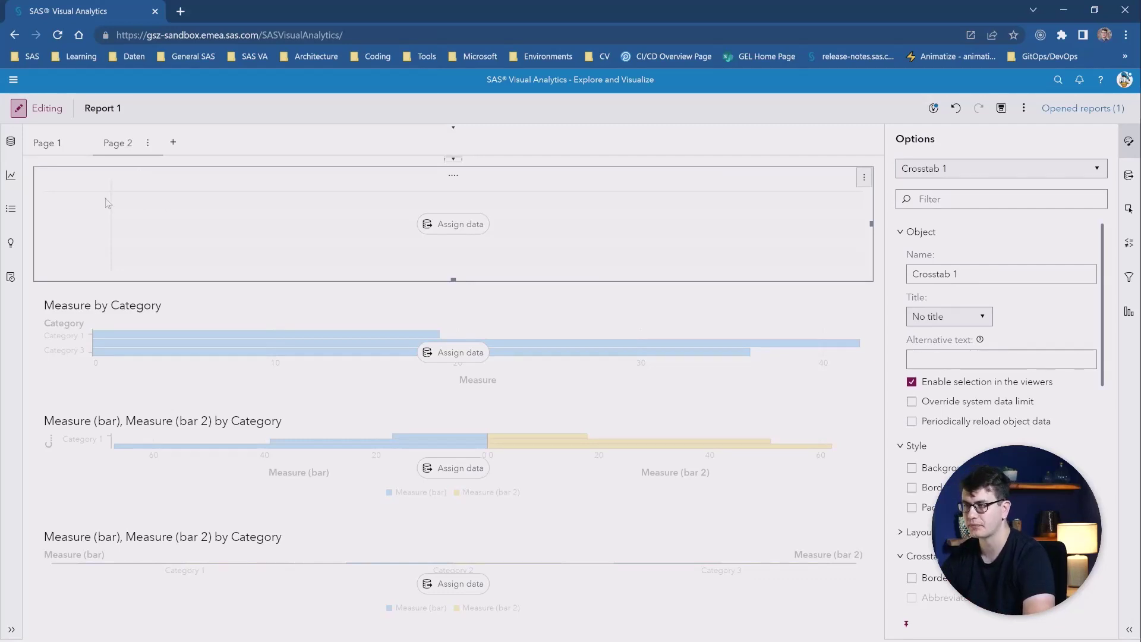
- Add an empty Page 3, browsing page templates but applying none
click(173, 143)
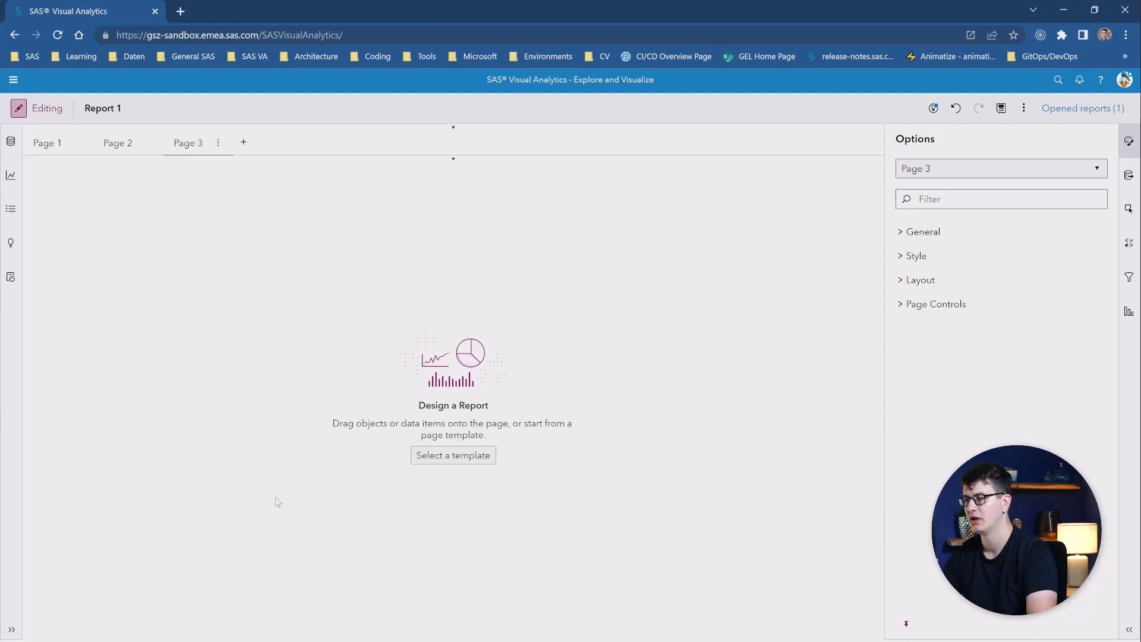
click(433, 459)
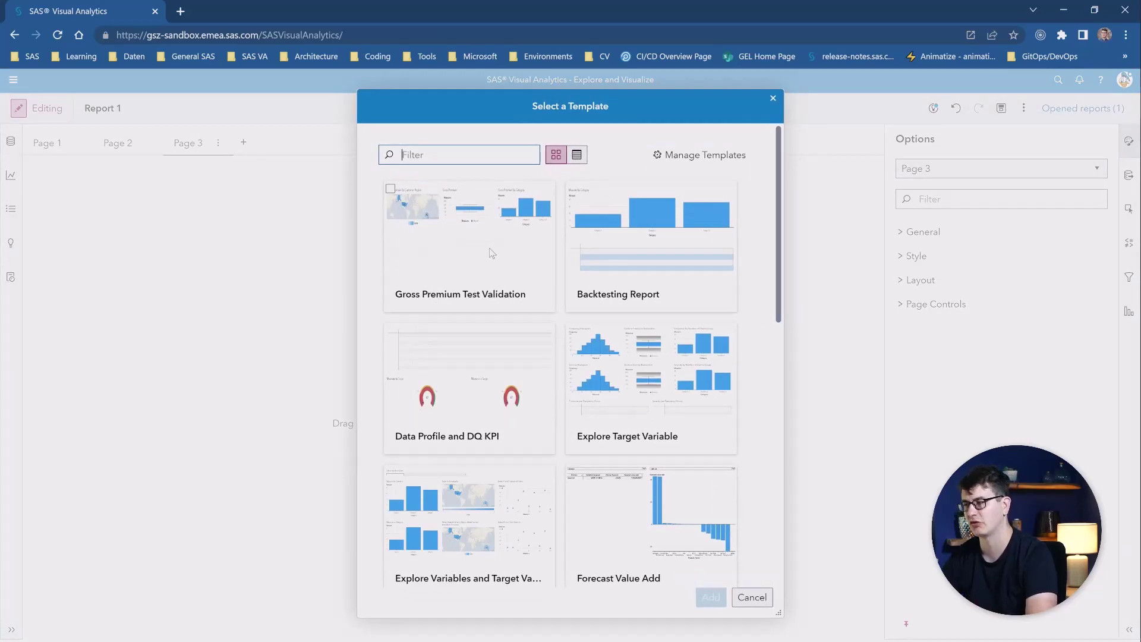
scroll(492, 253, down, 5)
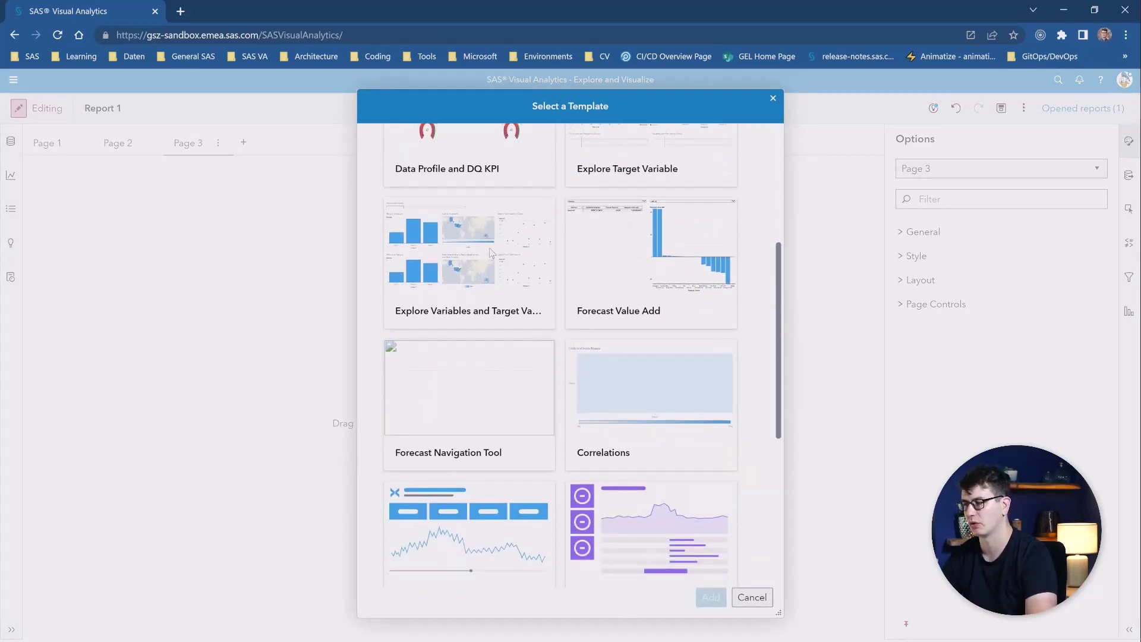
scroll(499, 261, down, 2)
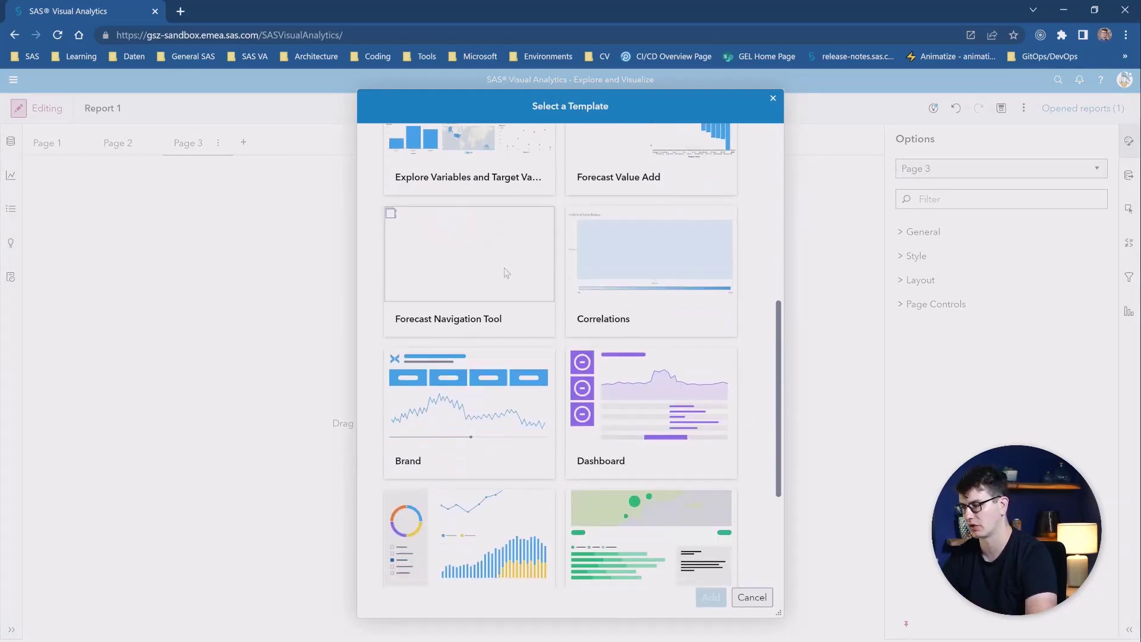
click(751, 598)
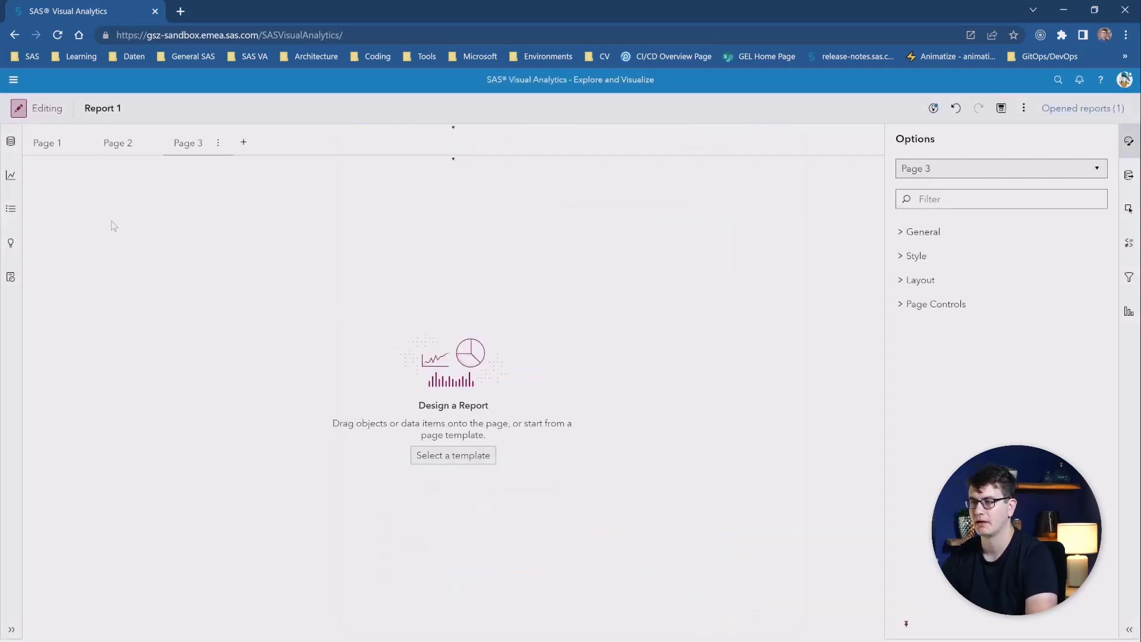
- In the Page 2 outline, move Butterfly 1 to the top of the object order
click(119, 152)
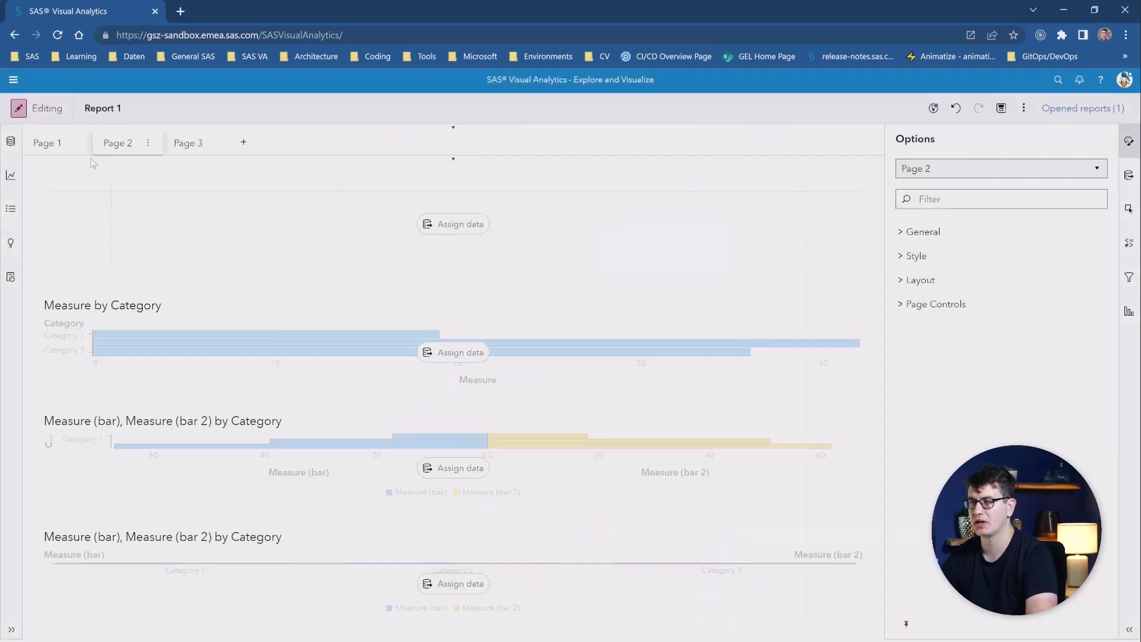
click(11, 209)
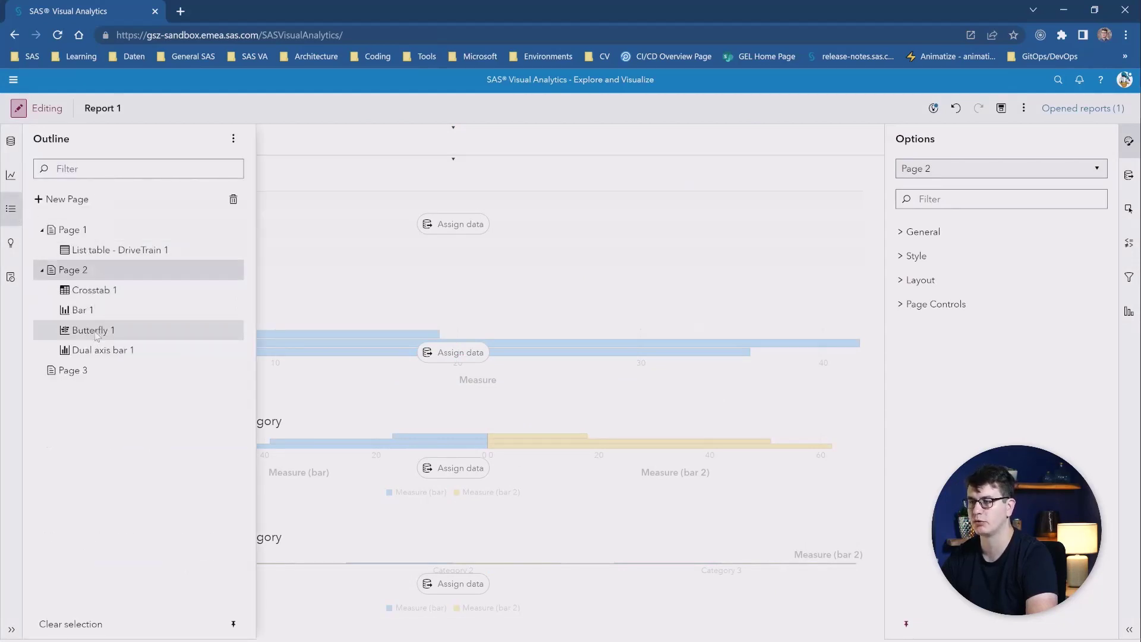
drag(97, 335, 103, 299)
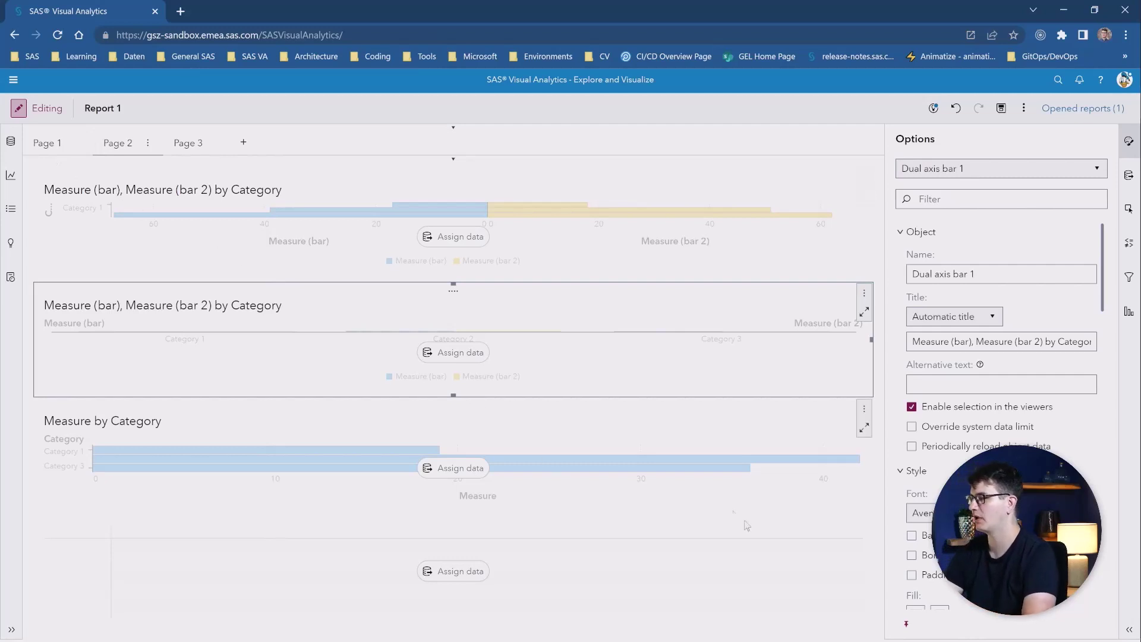
click(1129, 630)
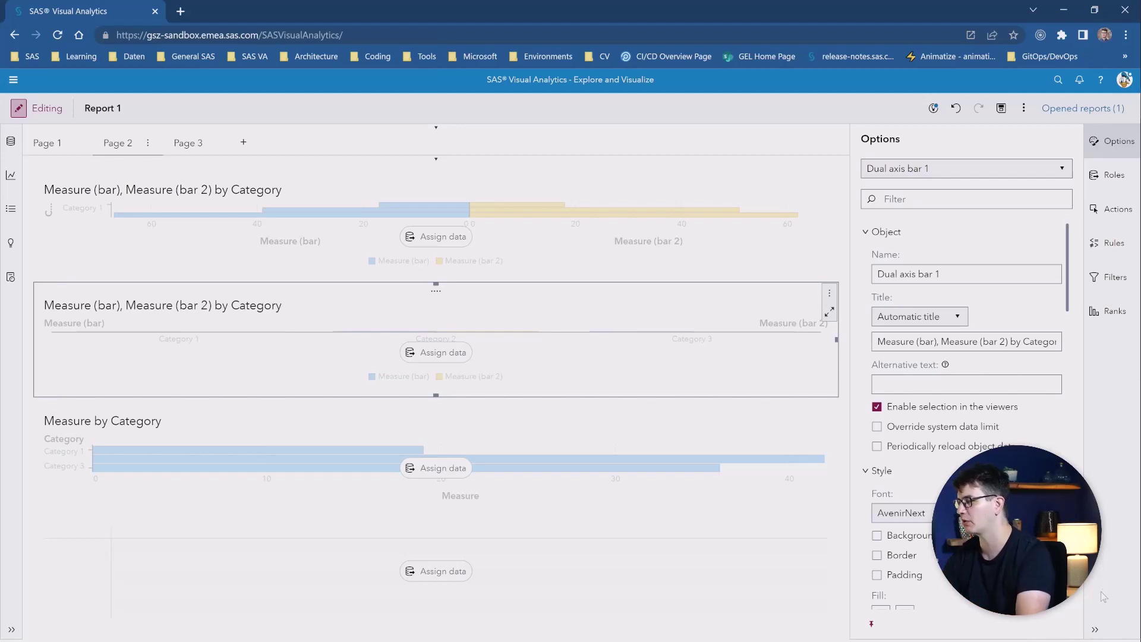
click(1095, 629)
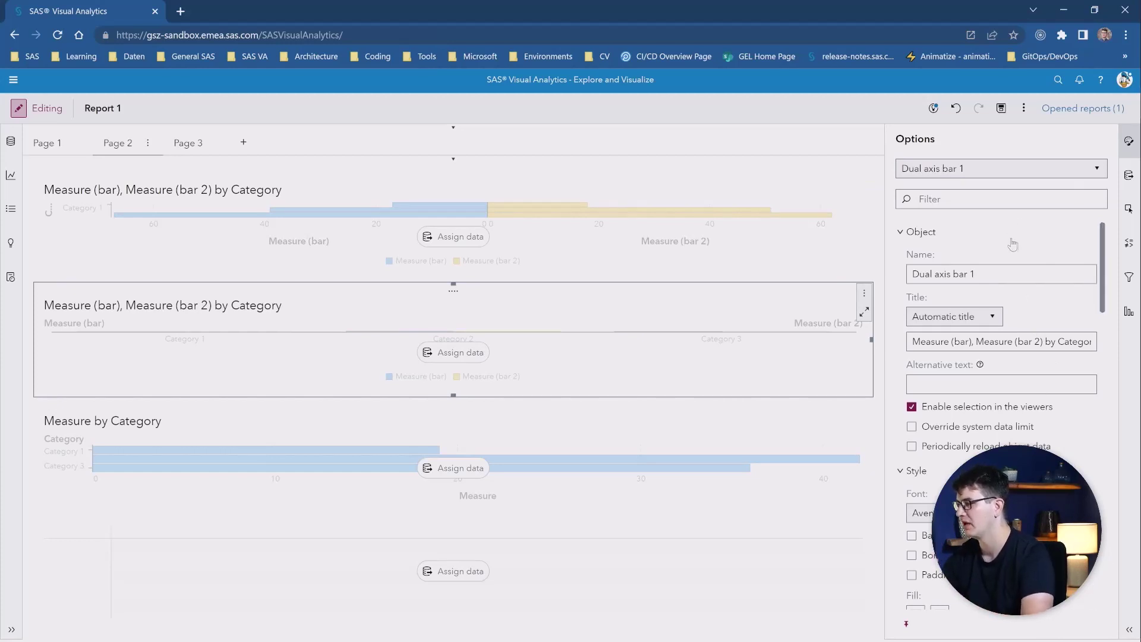
scroll(1012, 244, down, 3)
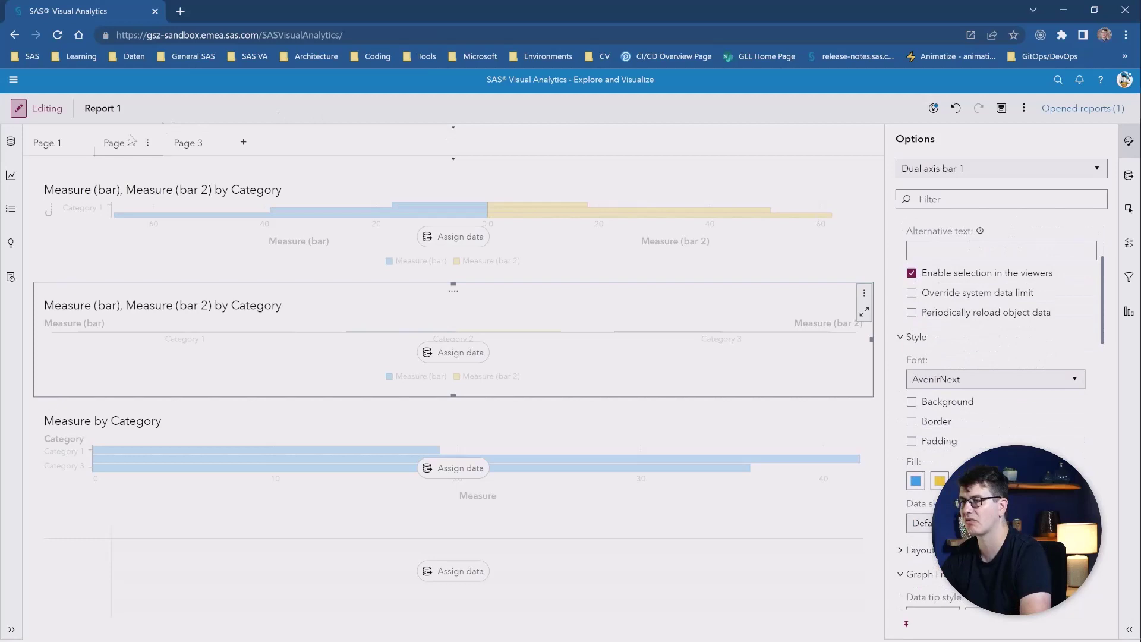
- Give the Page 1 list table a blue background
click(38, 147)
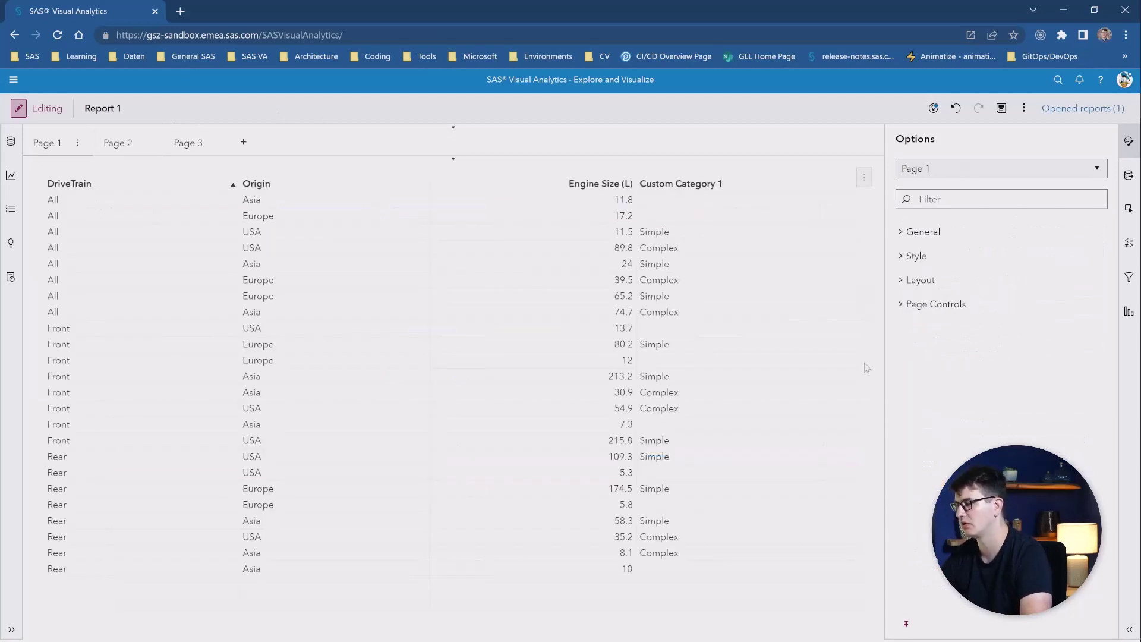
click(911, 233)
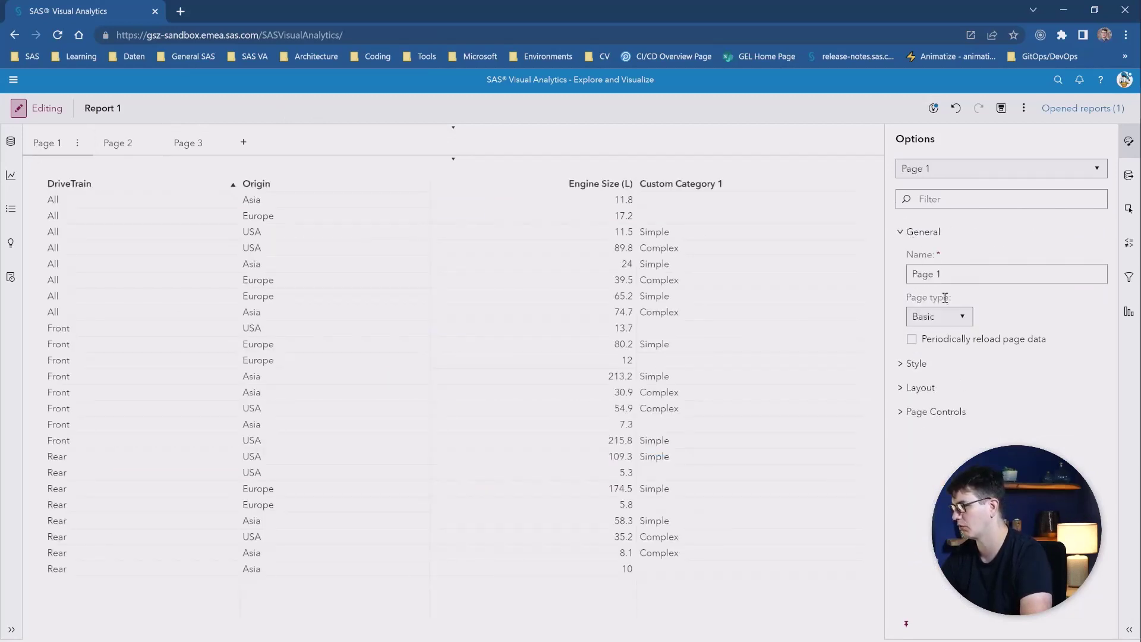
click(469, 296)
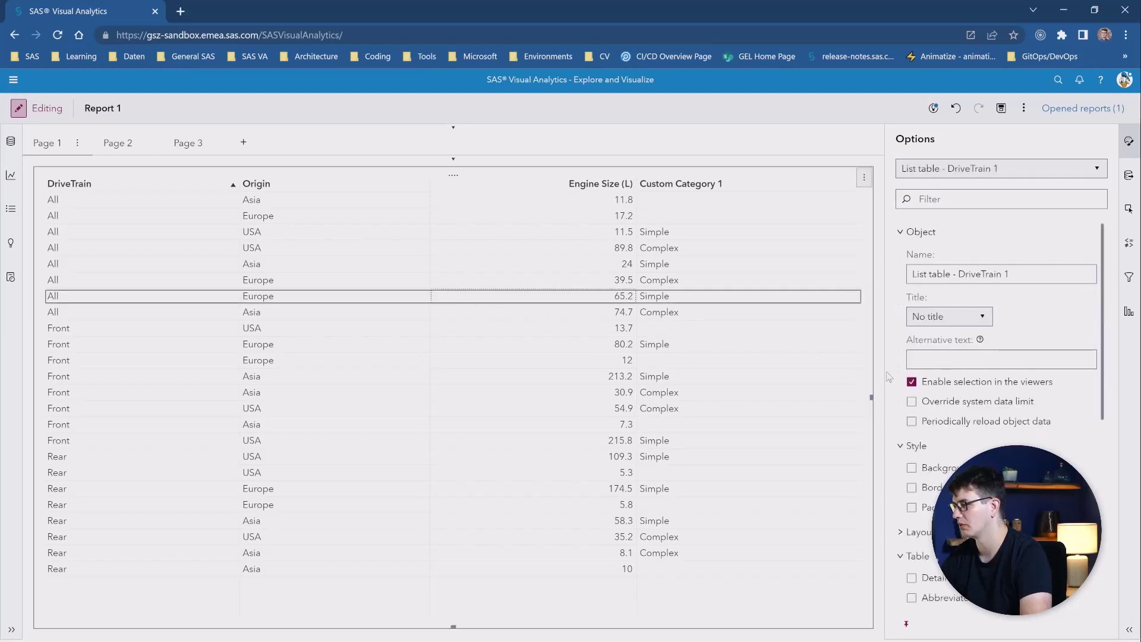
click(930, 474)
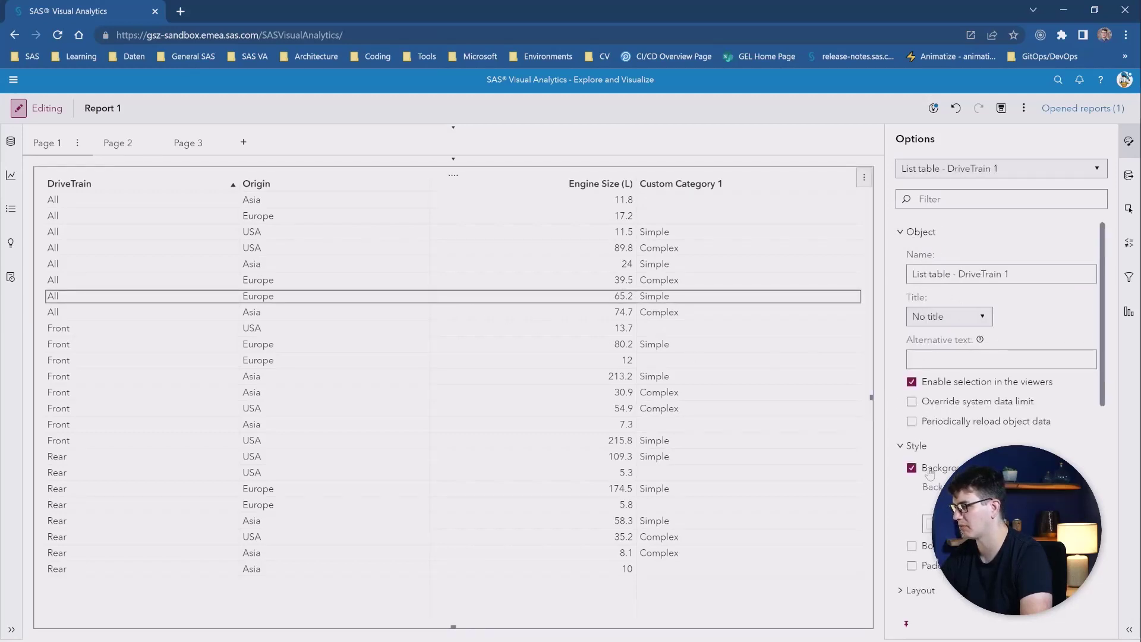
click(928, 523)
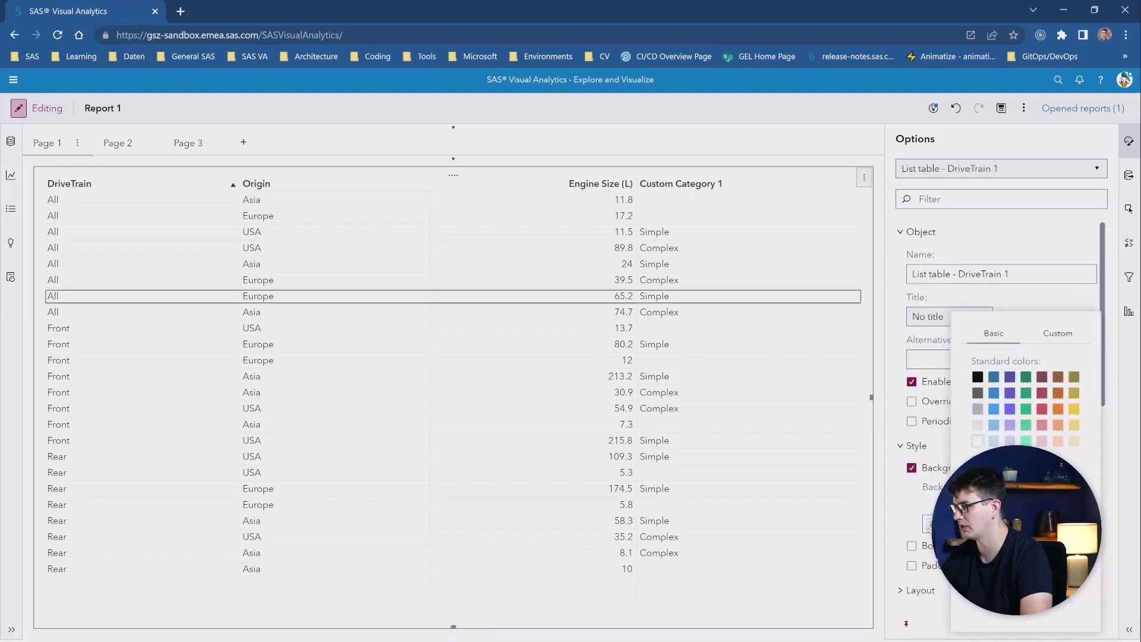
click(984, 417)
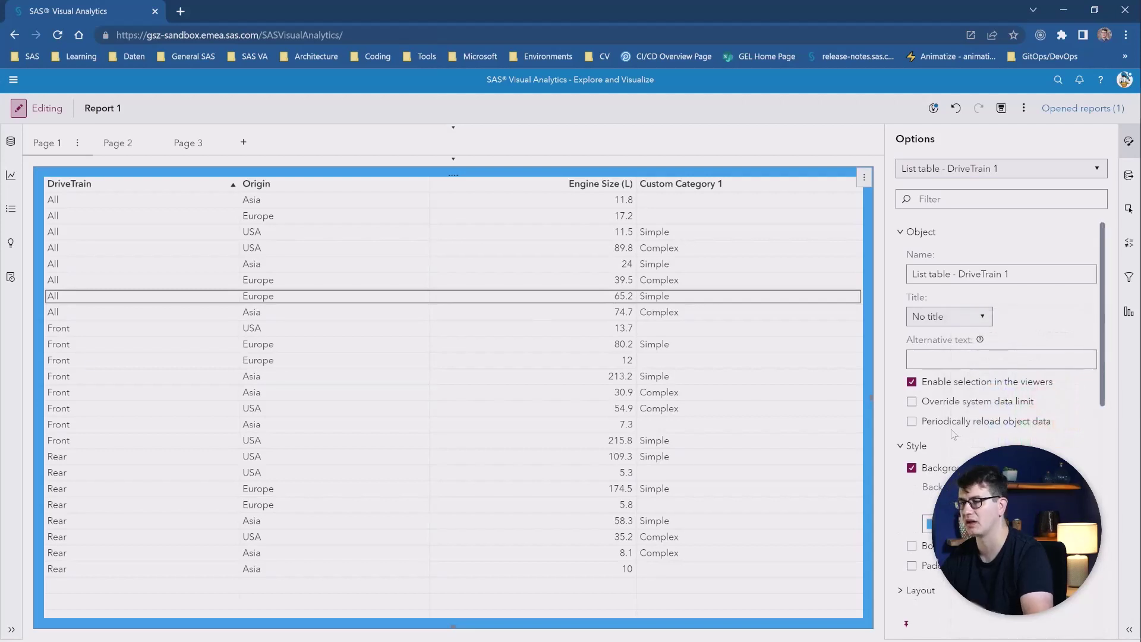
- Switch the list table to show detail data rows
scroll(958, 435, down, 3)
scroll(951, 456, down, 1)
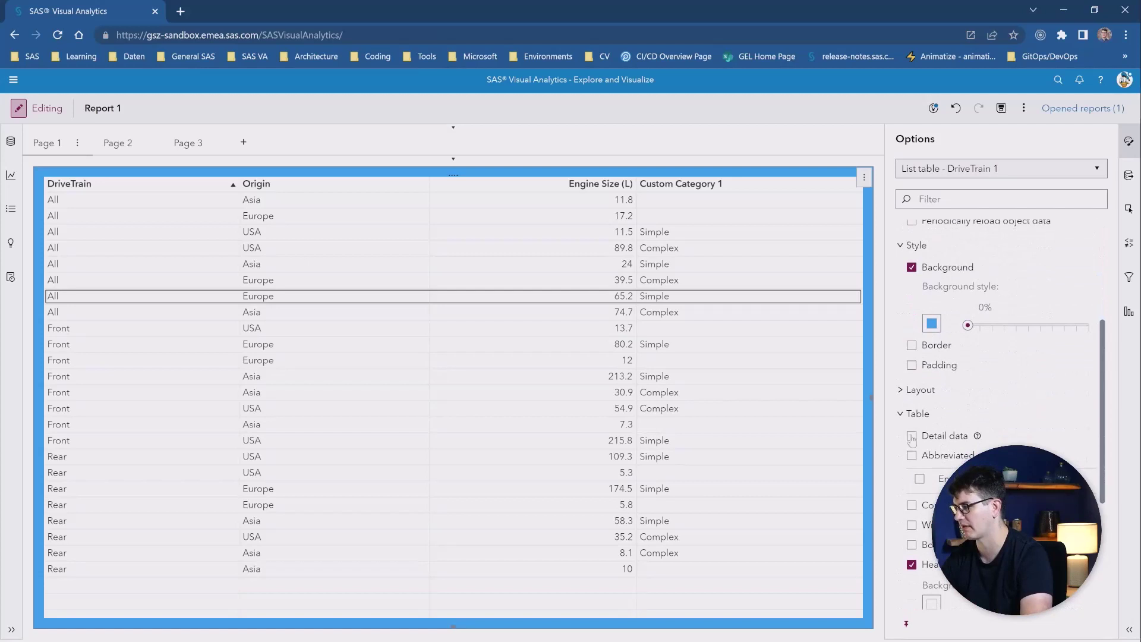
click(911, 437)
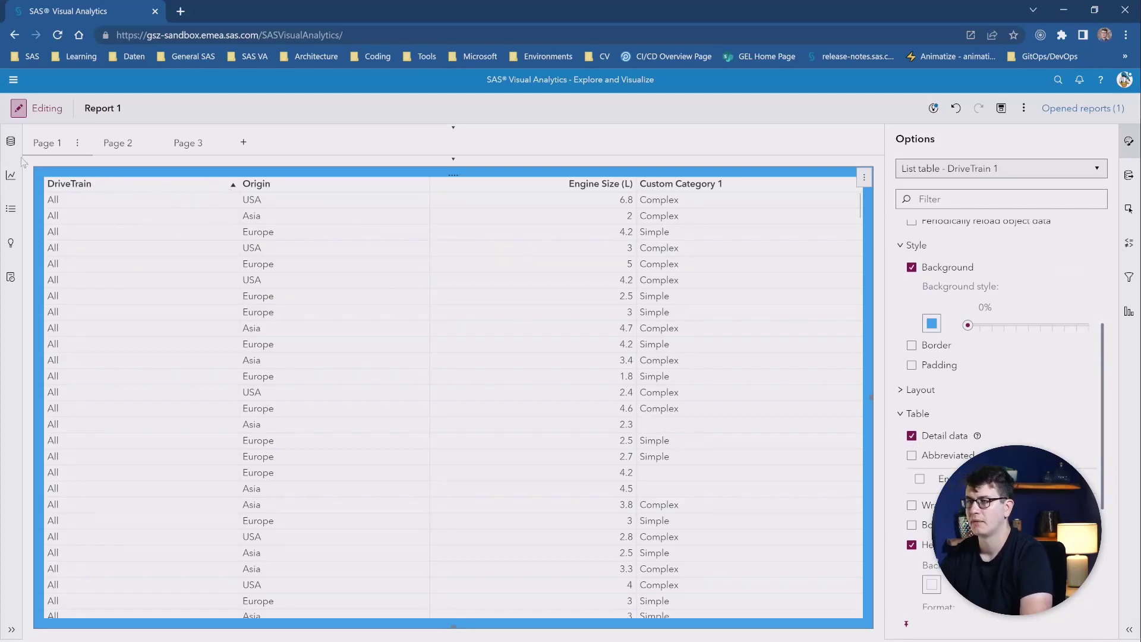
- Custom-sort all 425 Model values, moving 325xi Sport up, and accept the 25-value warning
click(10, 142)
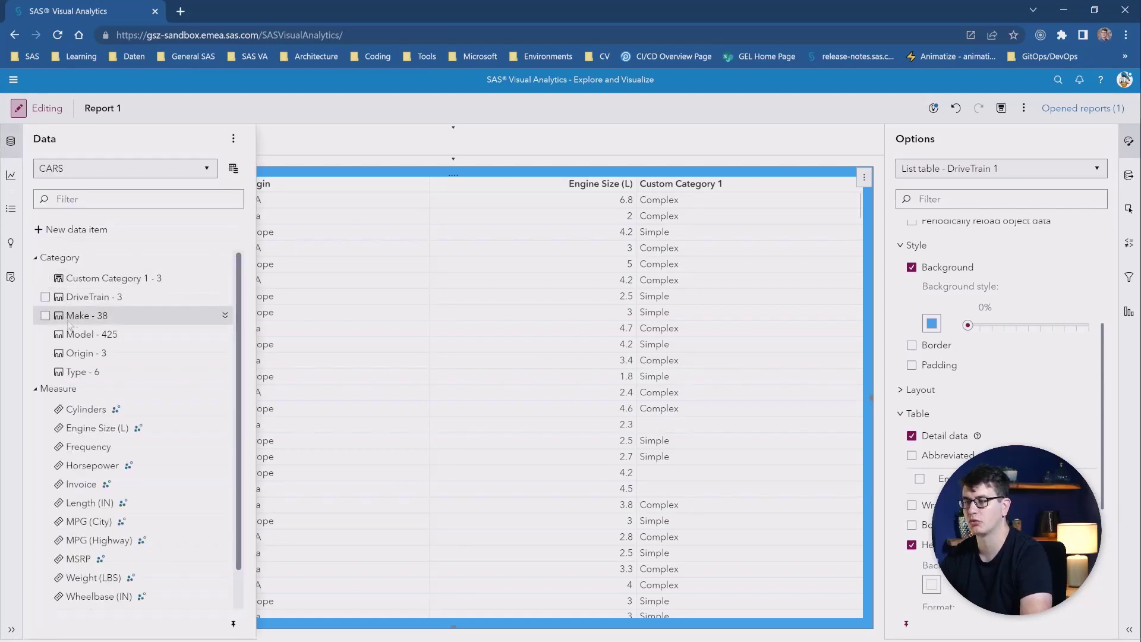
mouse_move(116, 339)
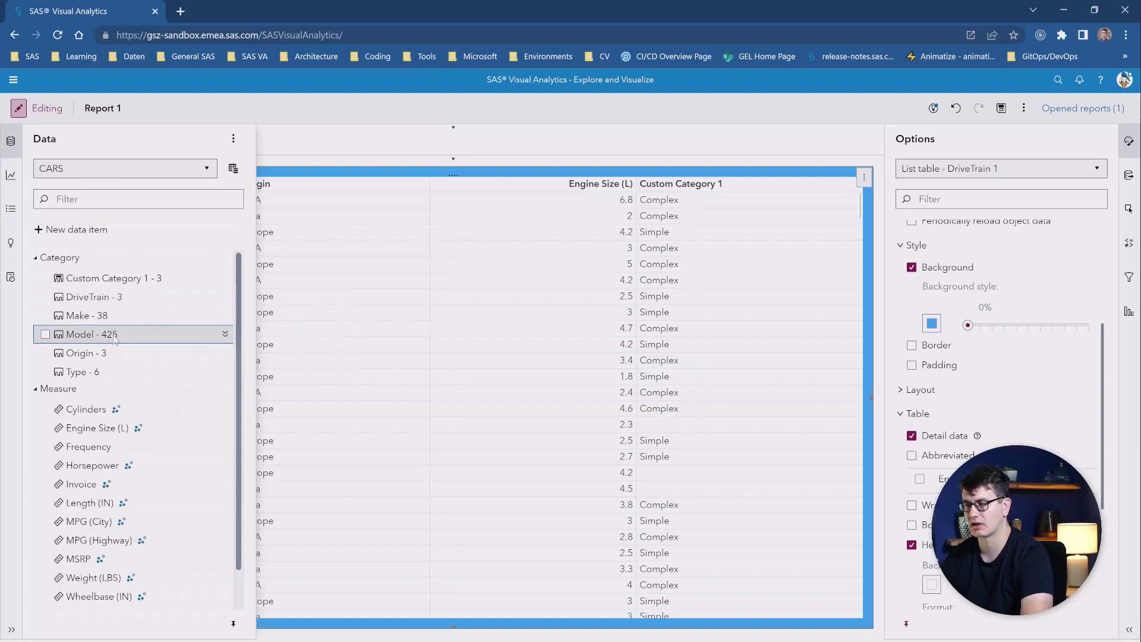
right_click(115, 338)
scroll(133, 417, down, 2)
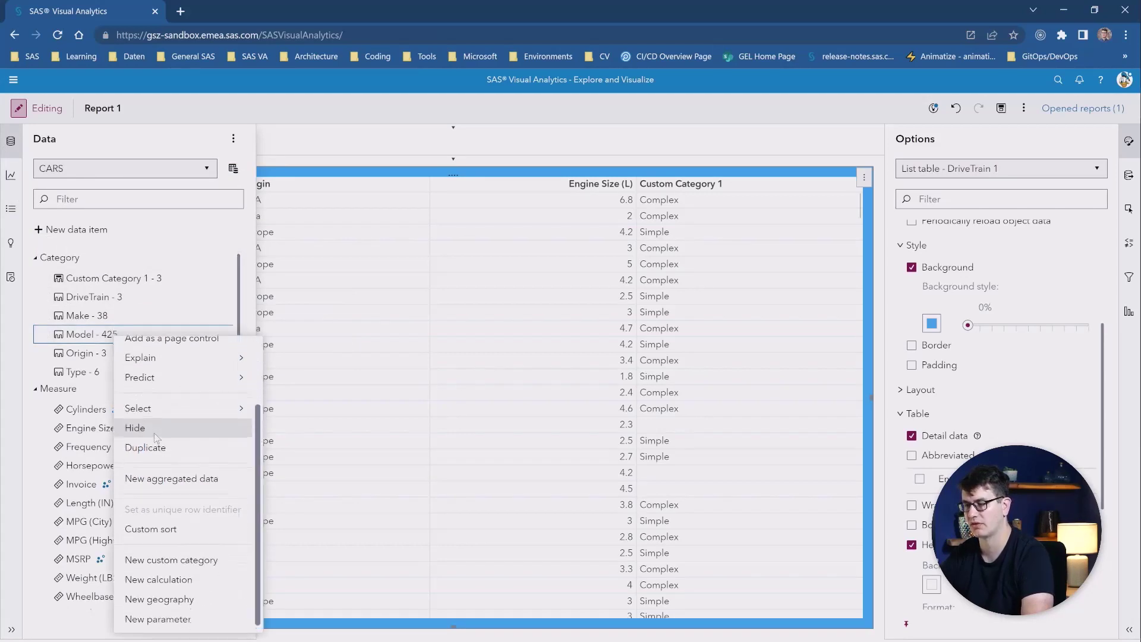
click(160, 529)
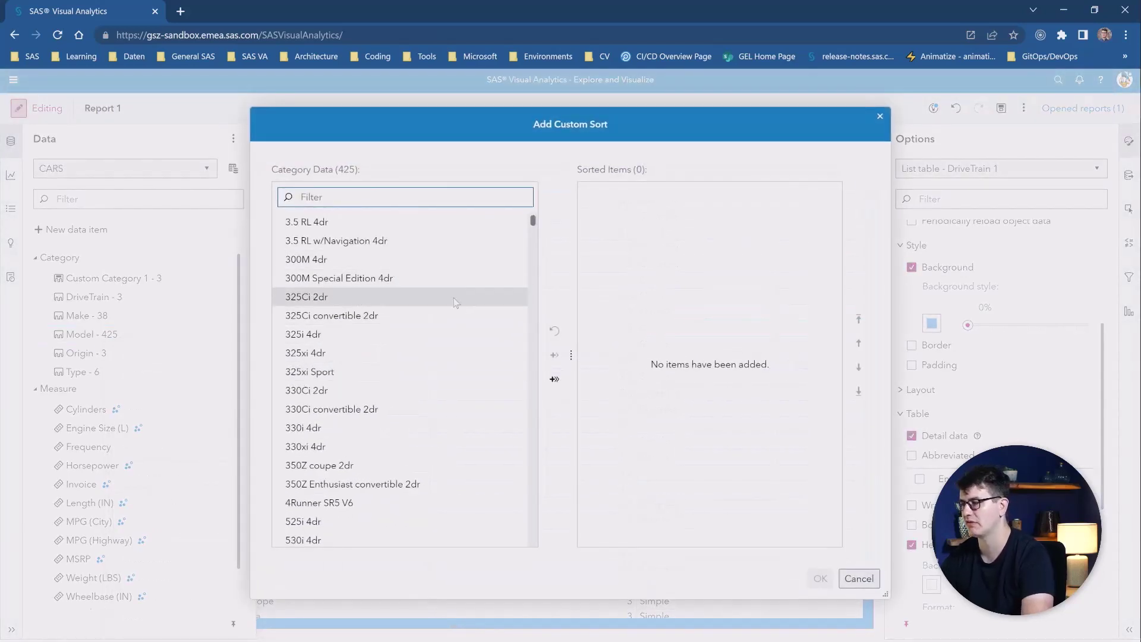
click(554, 380)
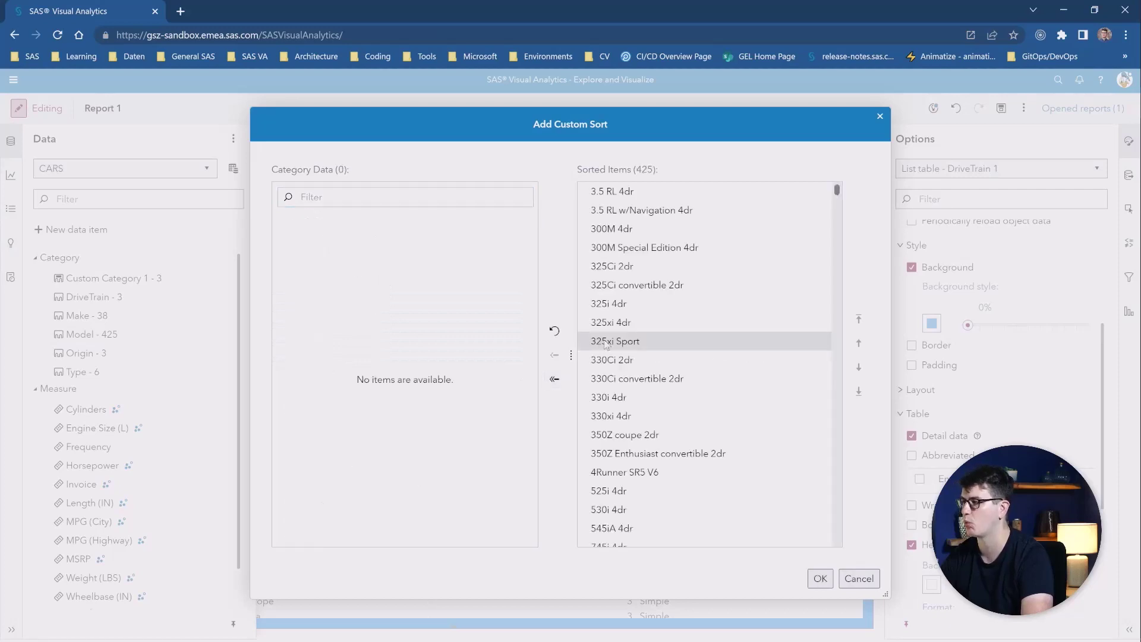
click(826, 347)
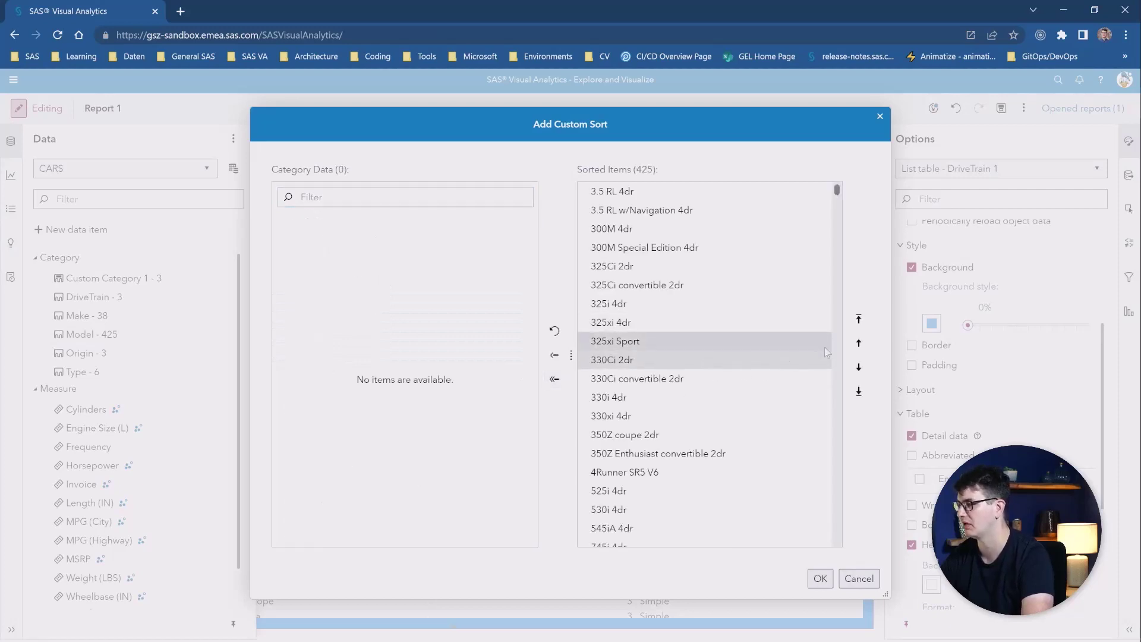
click(858, 343)
click(858, 343)
click(858, 343)
click(858, 343)
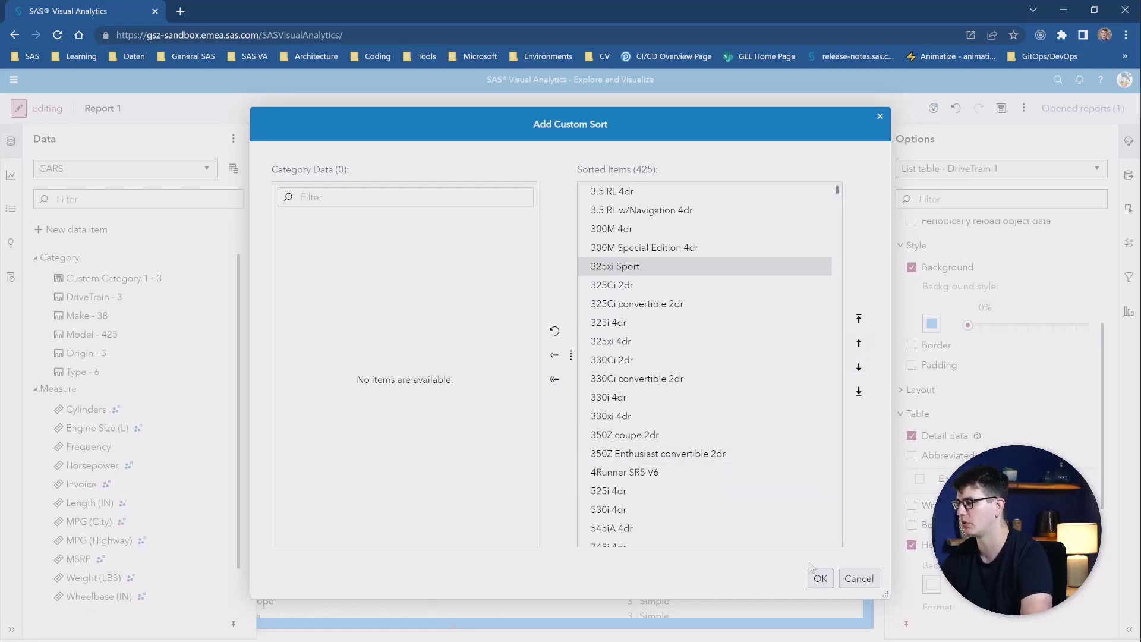
click(820, 579)
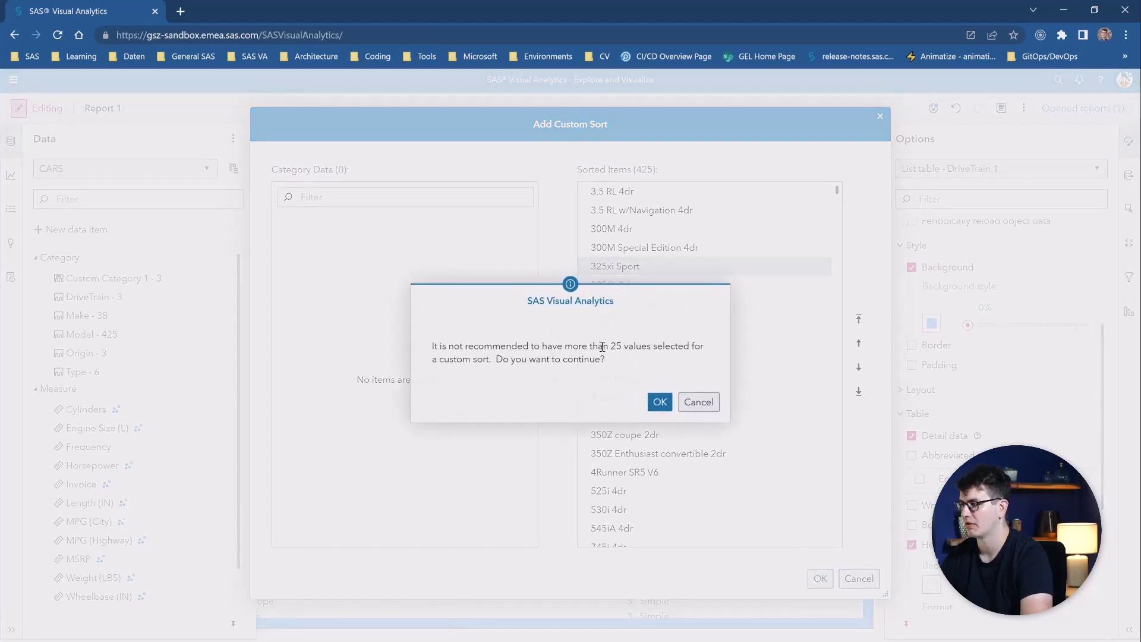
click(660, 402)
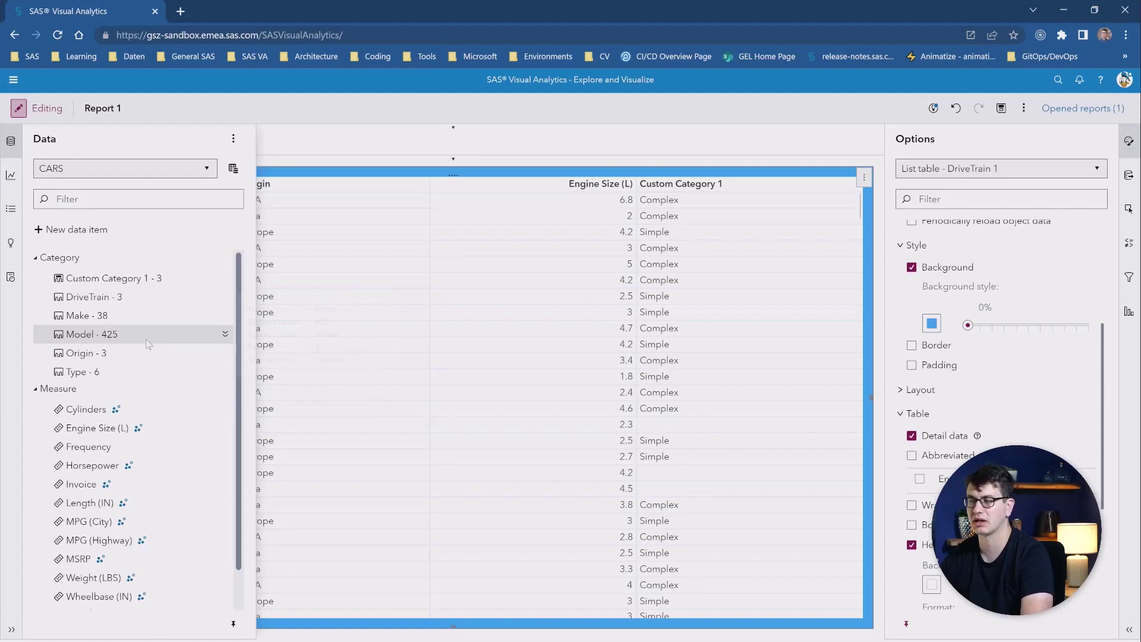
mouse_move(148, 344)
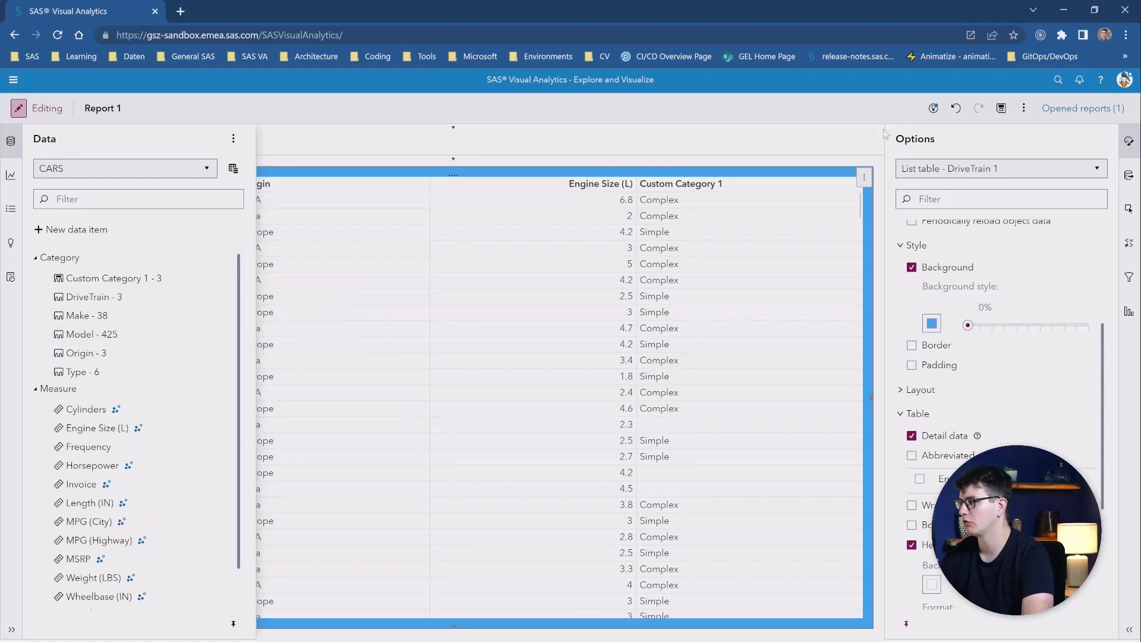
- Go back Home and open the Forecasting-Geo-Update report from the Report-Examples folder
click(1024, 108)
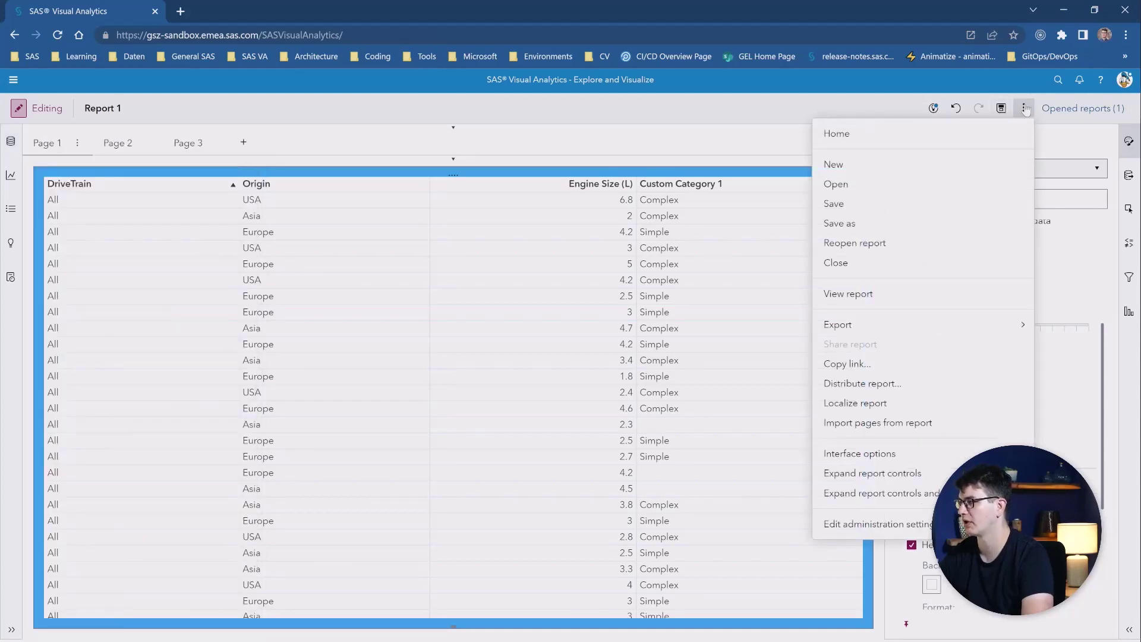
click(987, 133)
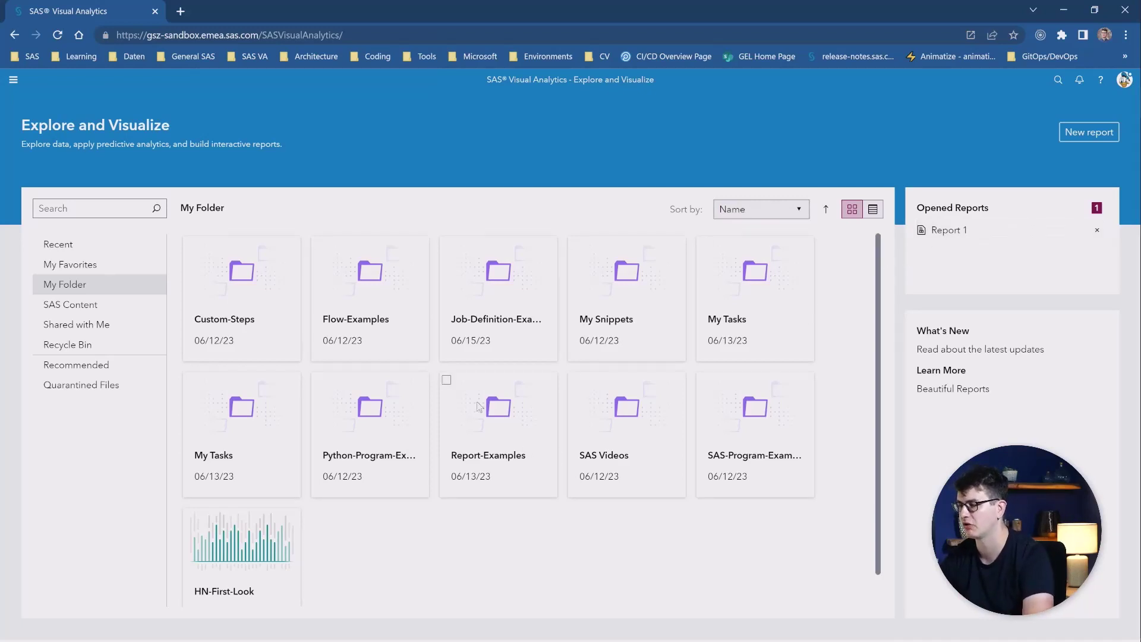
click(492, 409)
double_click(492, 409)
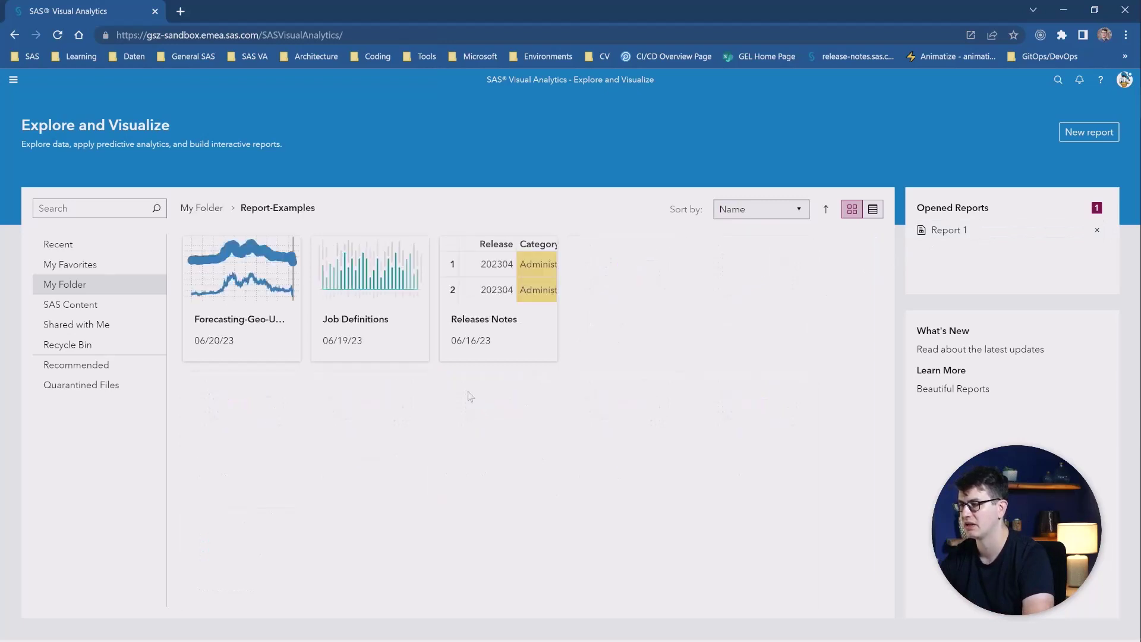
double_click(247, 287)
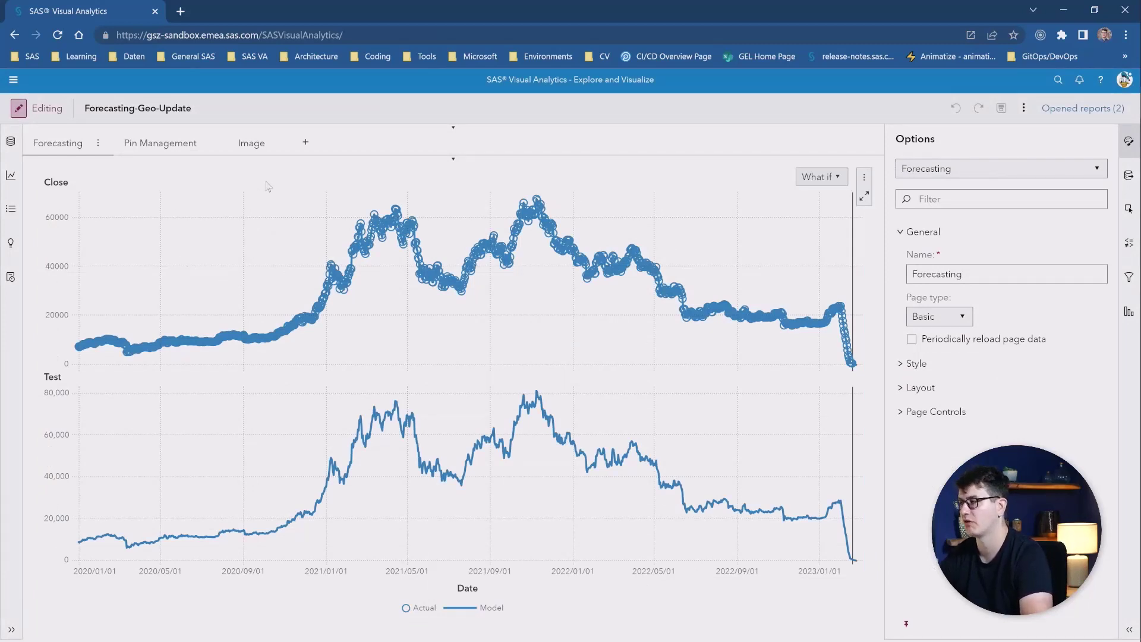
- Run a forecast scenario holding Test constant at 200, review its effect on Close, then close
click(203, 178)
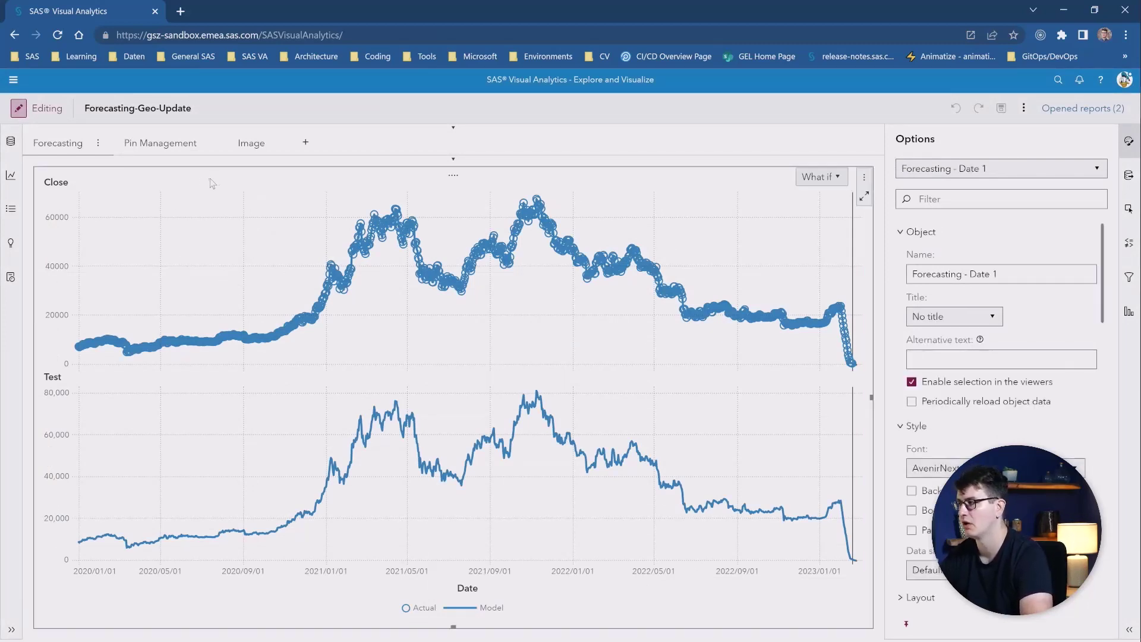
click(834, 178)
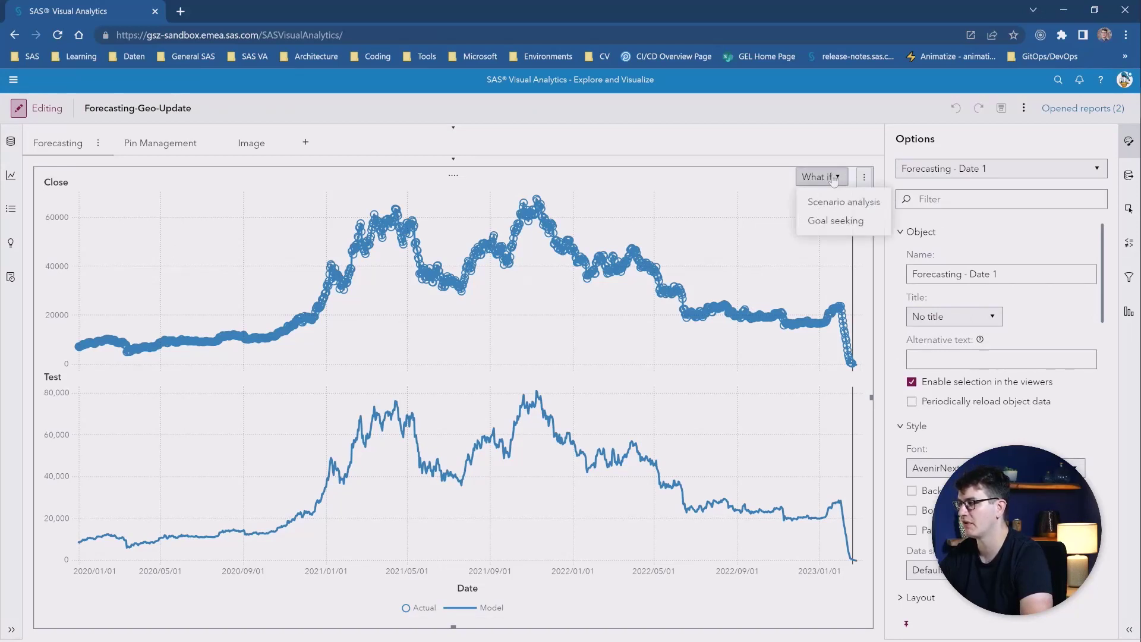
click(837, 204)
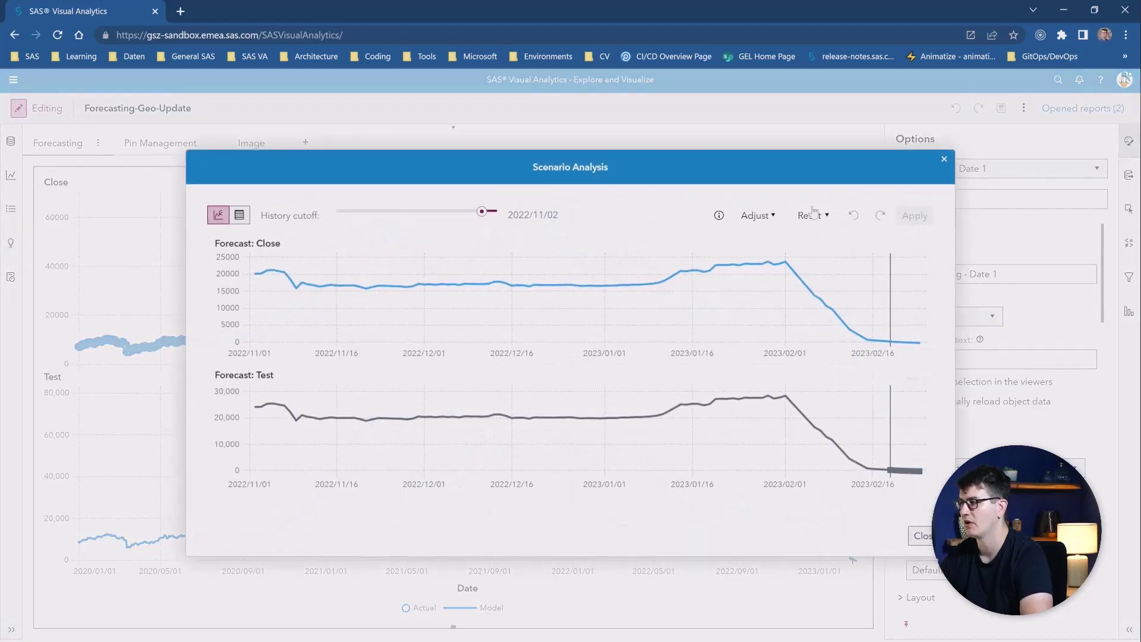
click(757, 215)
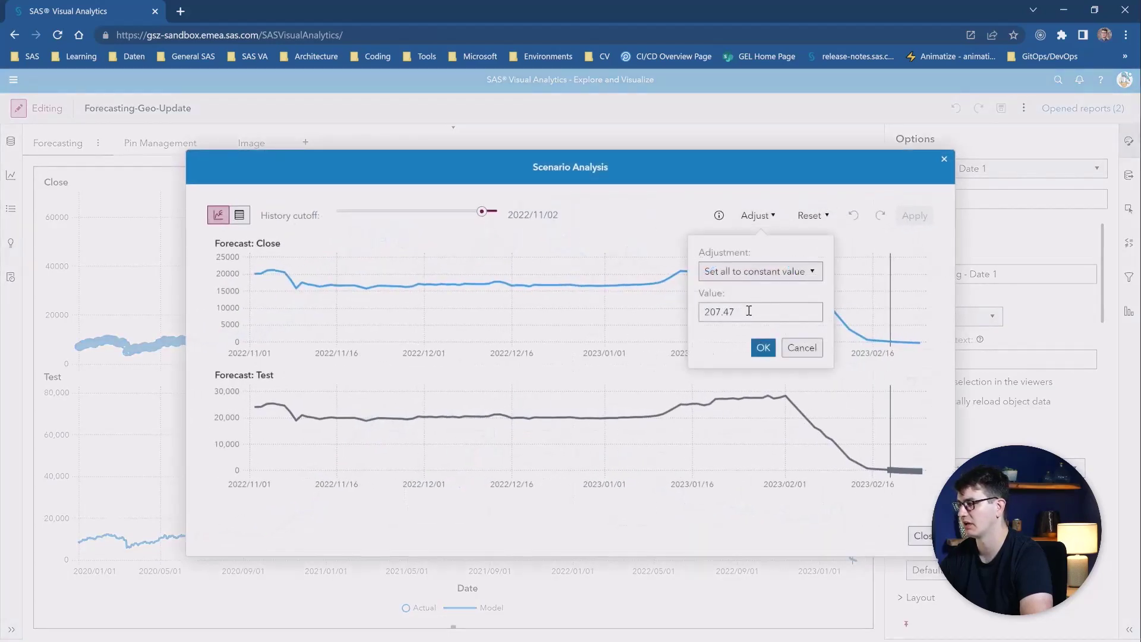
triple_click(751, 311)
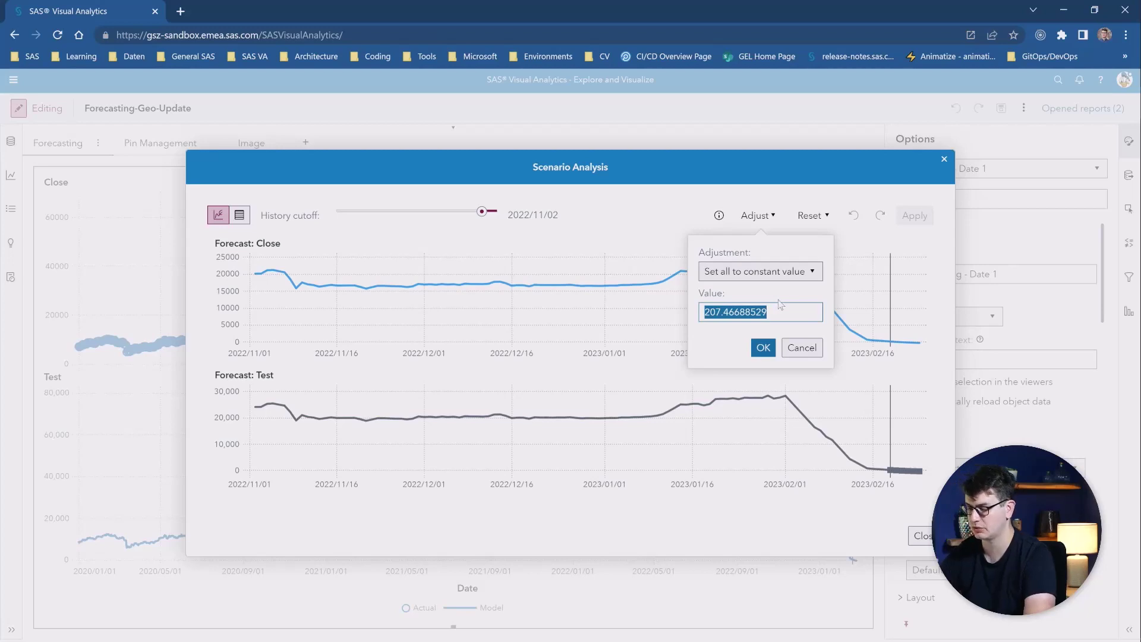
text(200)
click(770, 349)
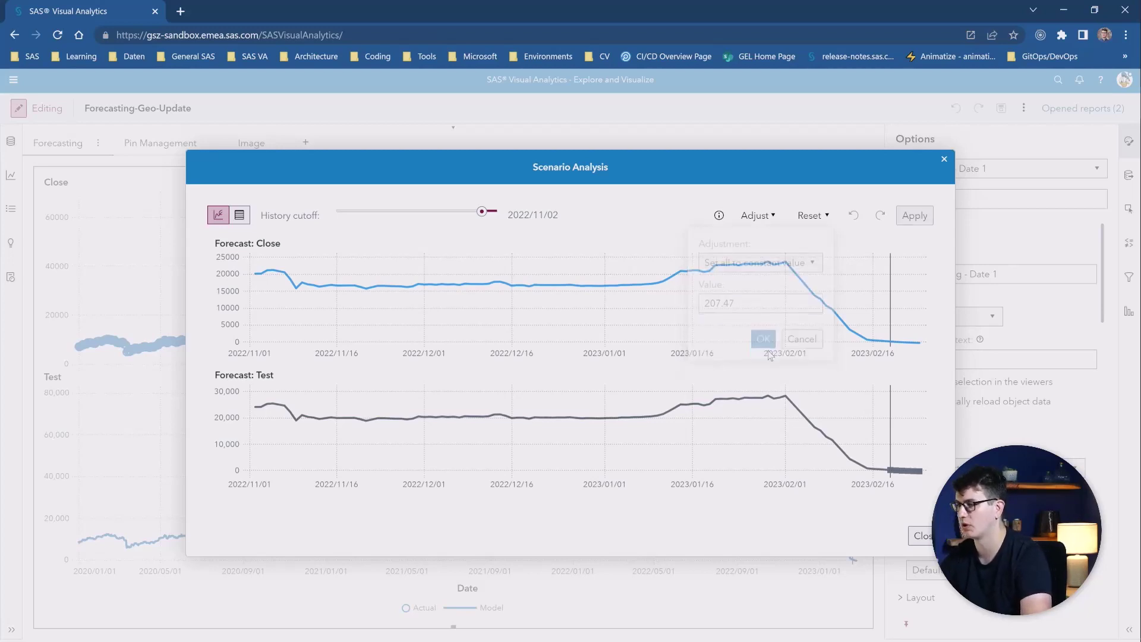
click(914, 217)
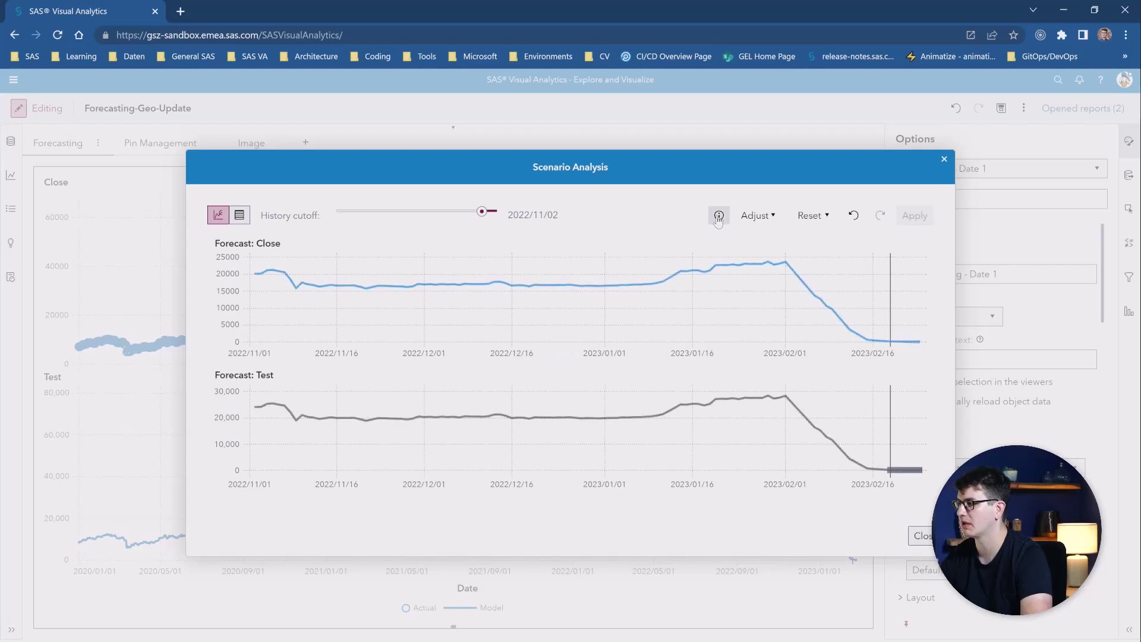
click(719, 216)
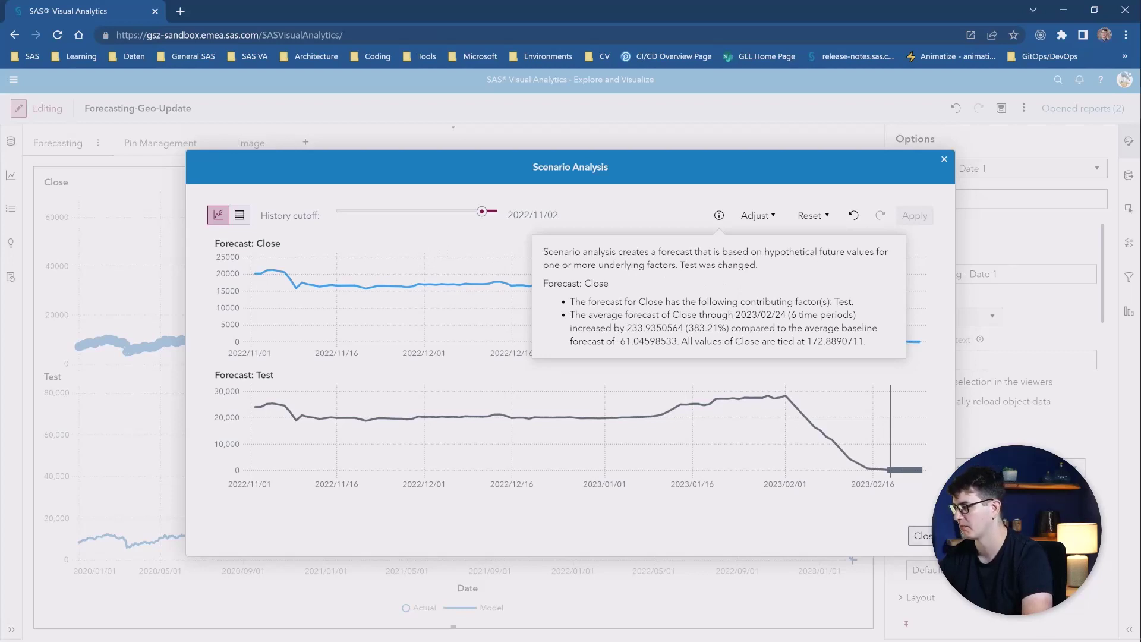
click(921, 535)
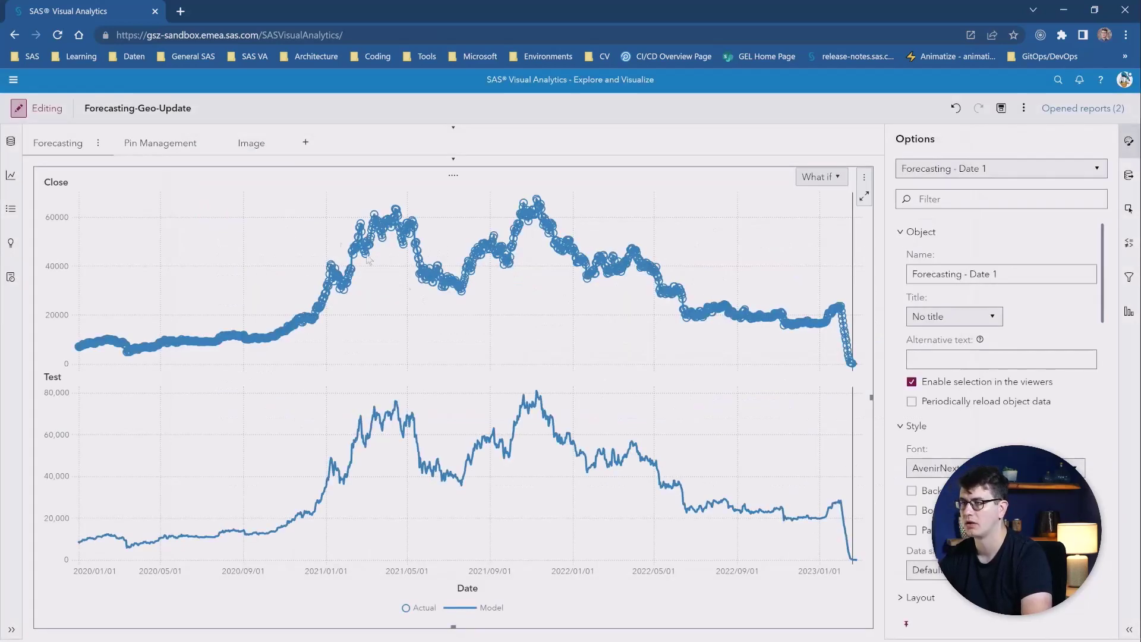
- On the Pin Management page, add a pin to the OriginCountry map at Winnebago County, IA, USA
click(154, 149)
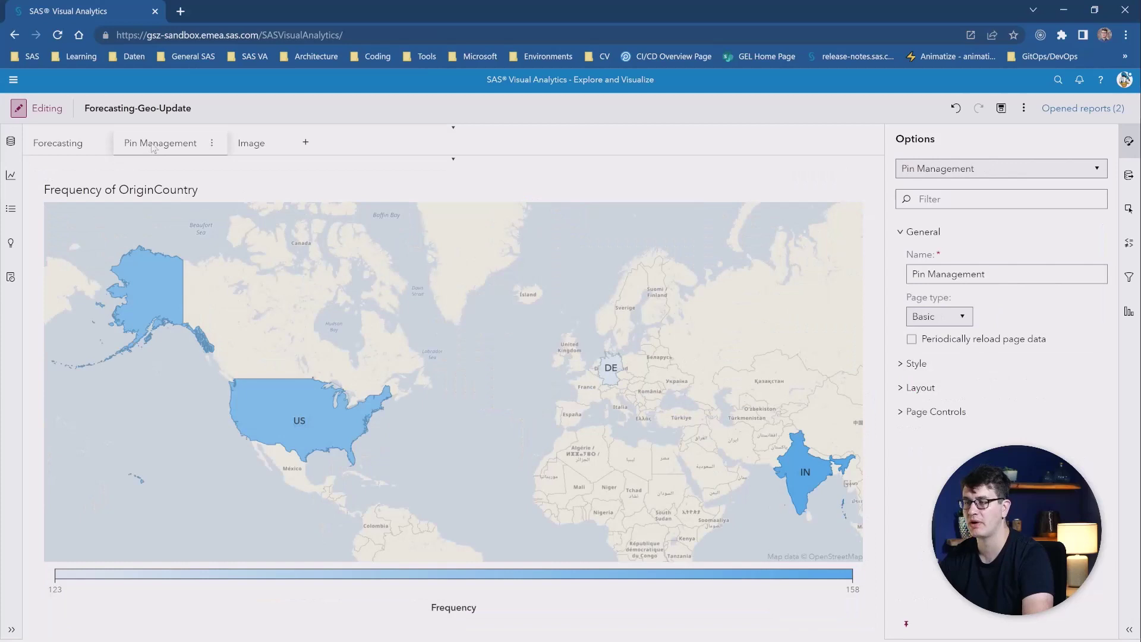
click(158, 232)
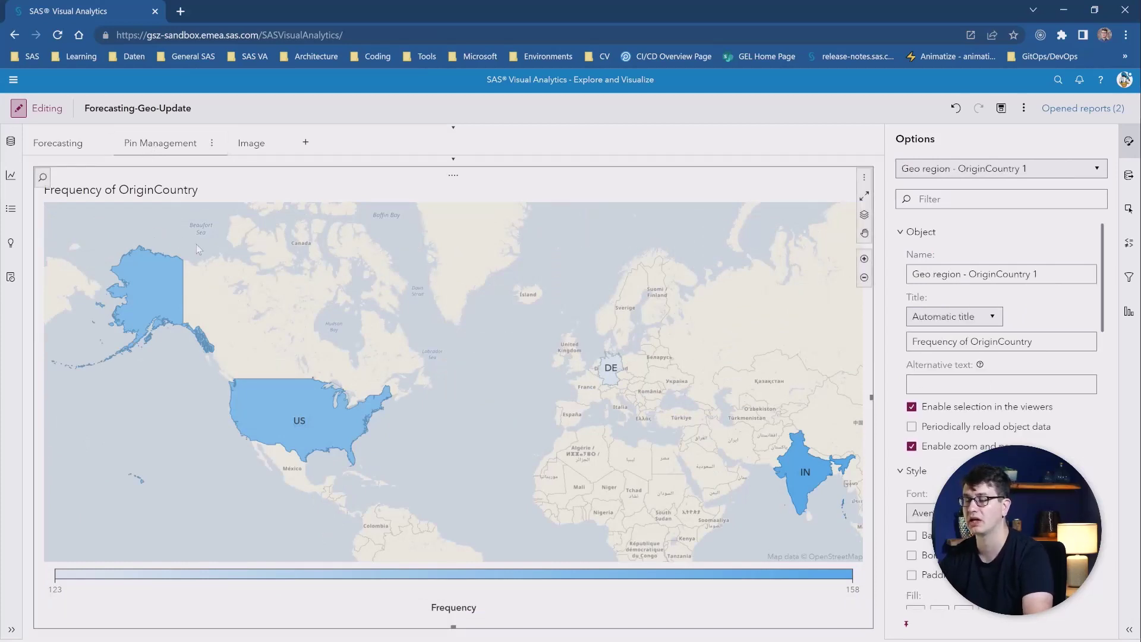
click(42, 178)
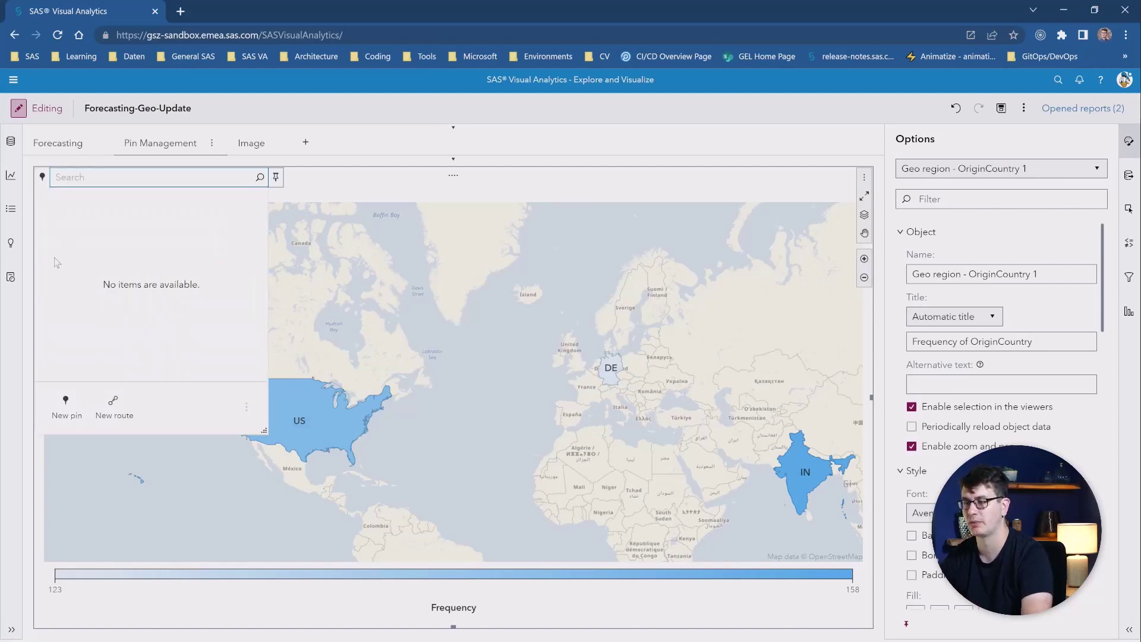
click(66, 404)
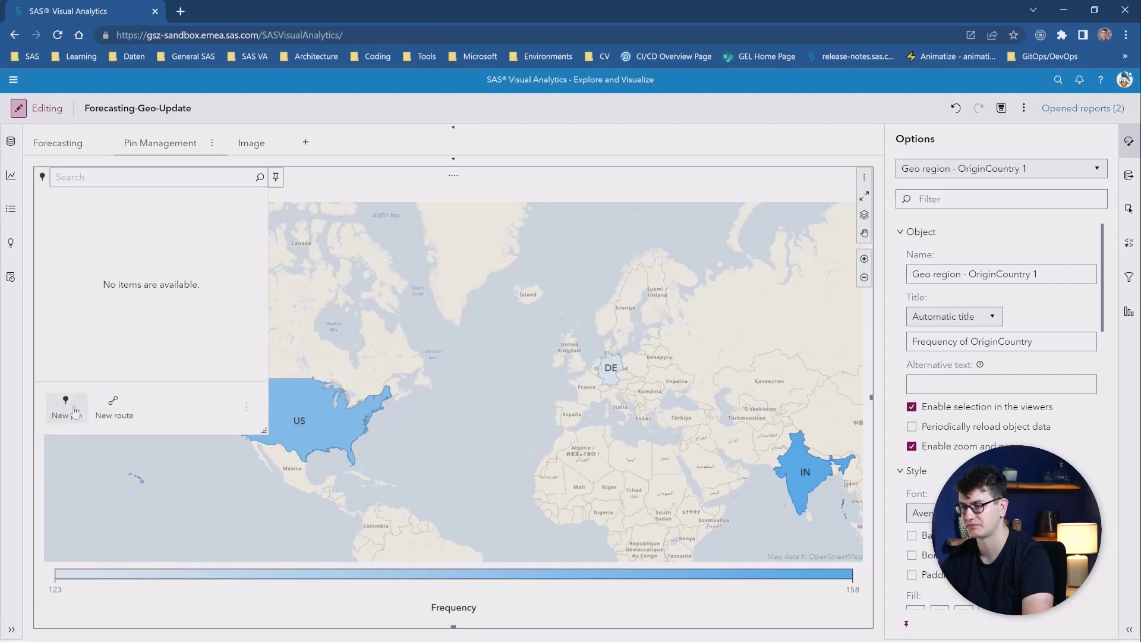
click(75, 410)
click(316, 402)
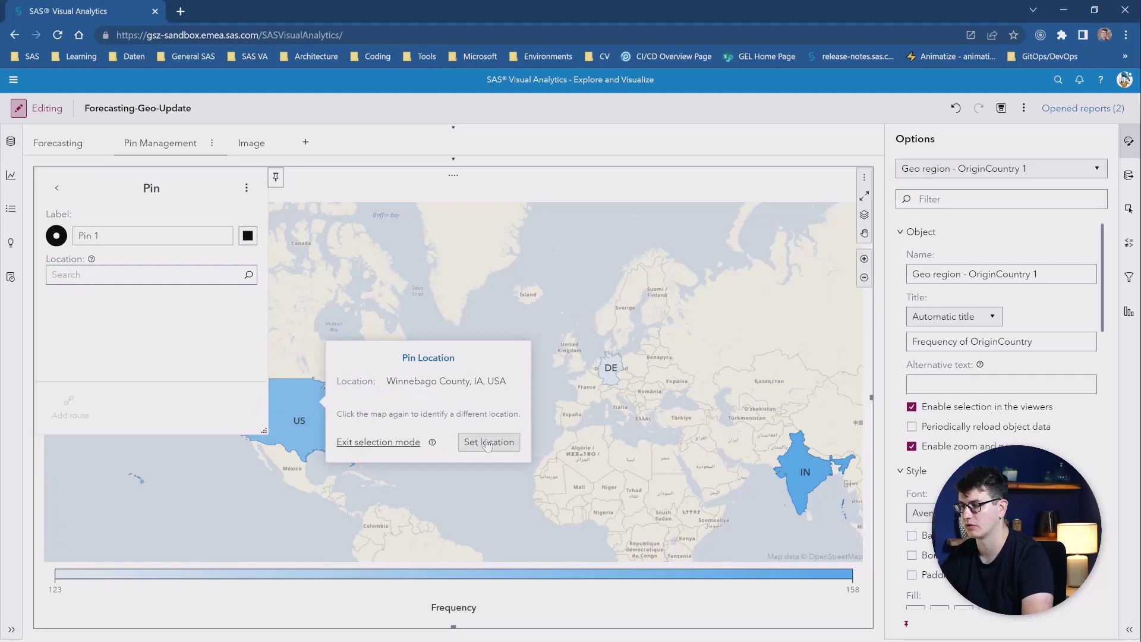
click(483, 442)
- Label the new pin IA and start a second pin
triple_click(160, 242)
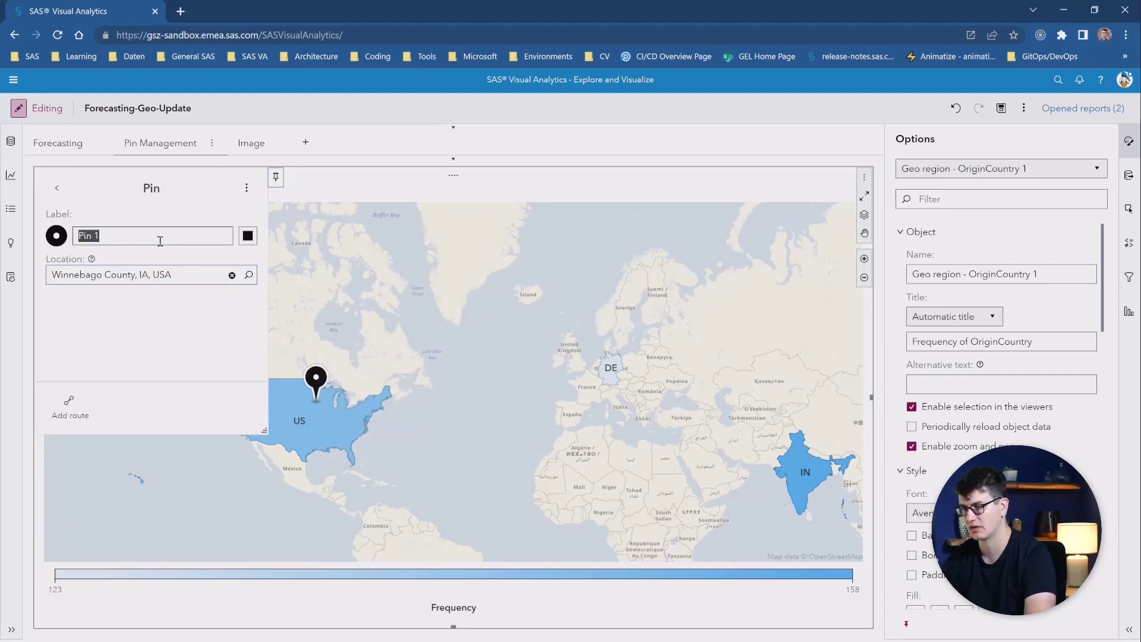
text(IA)
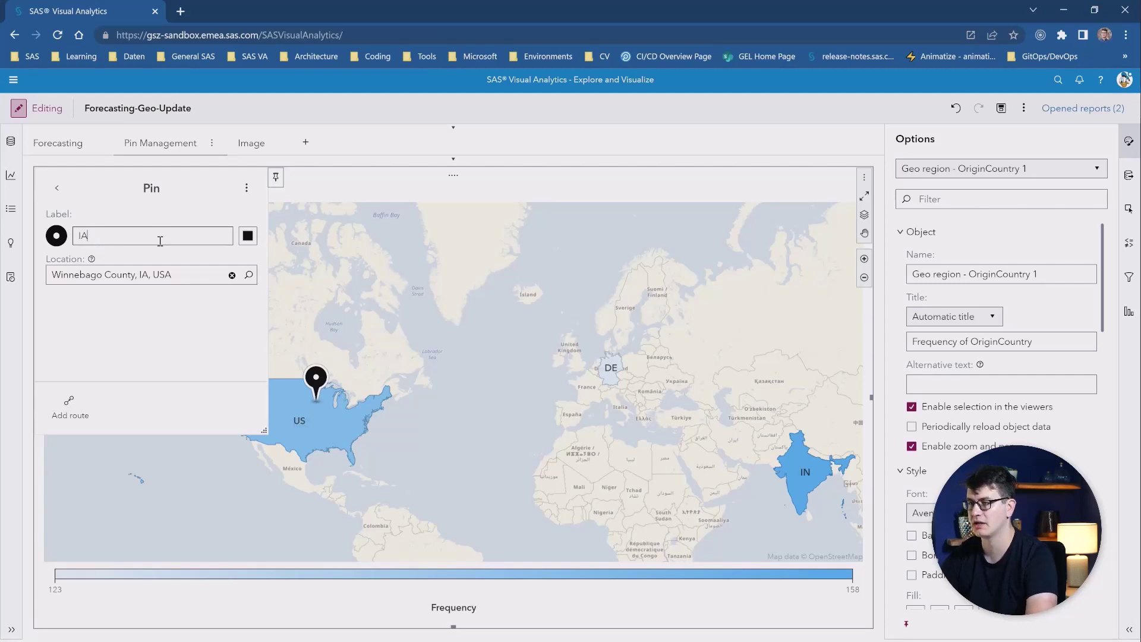
click(58, 189)
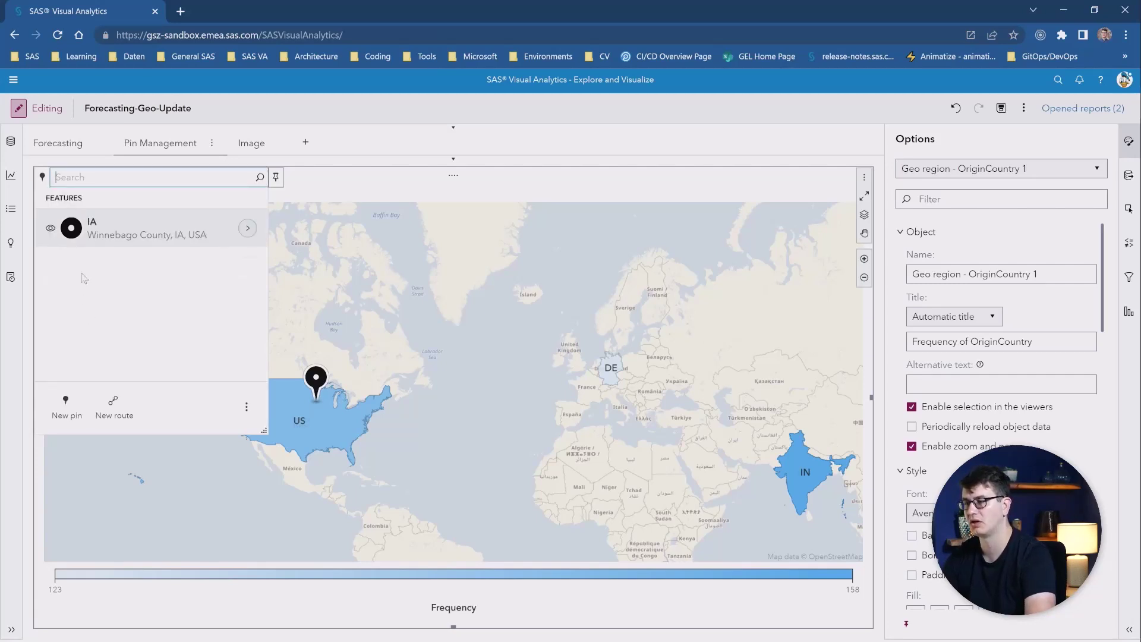
click(66, 406)
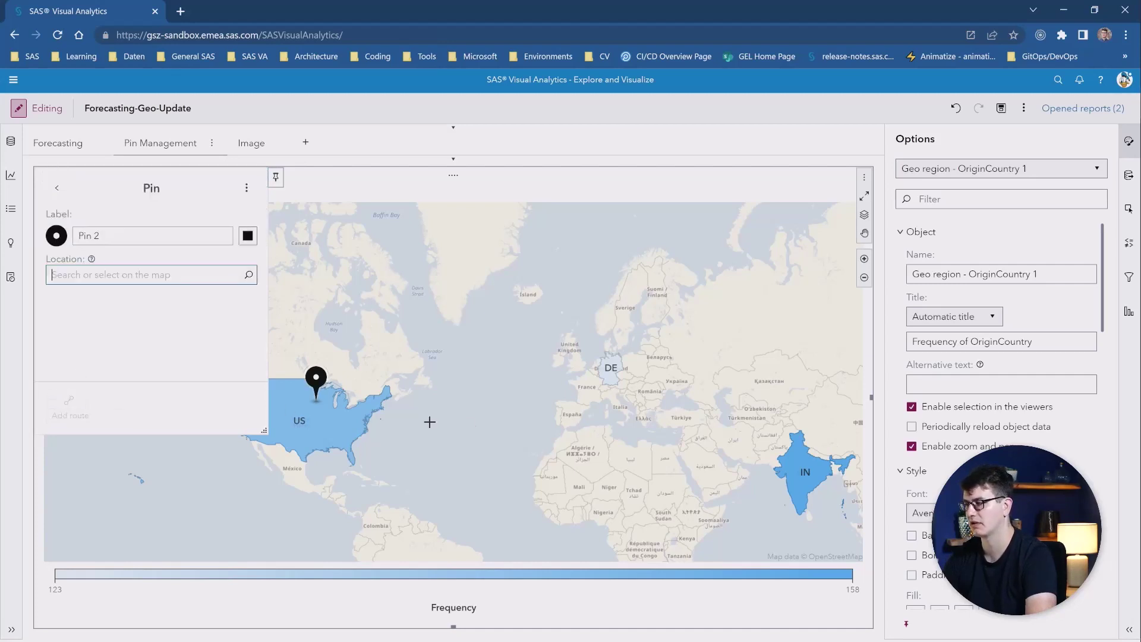
- Place Pin 2 at Burghaun, Hessen, DEU and label it DE
click(610, 373)
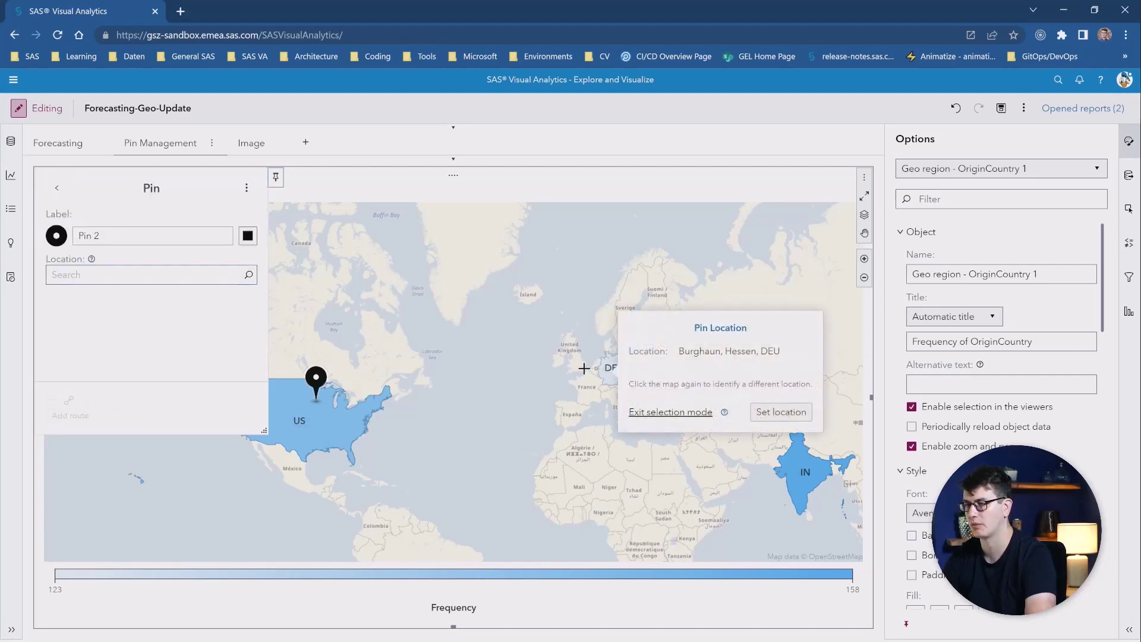
click(767, 416)
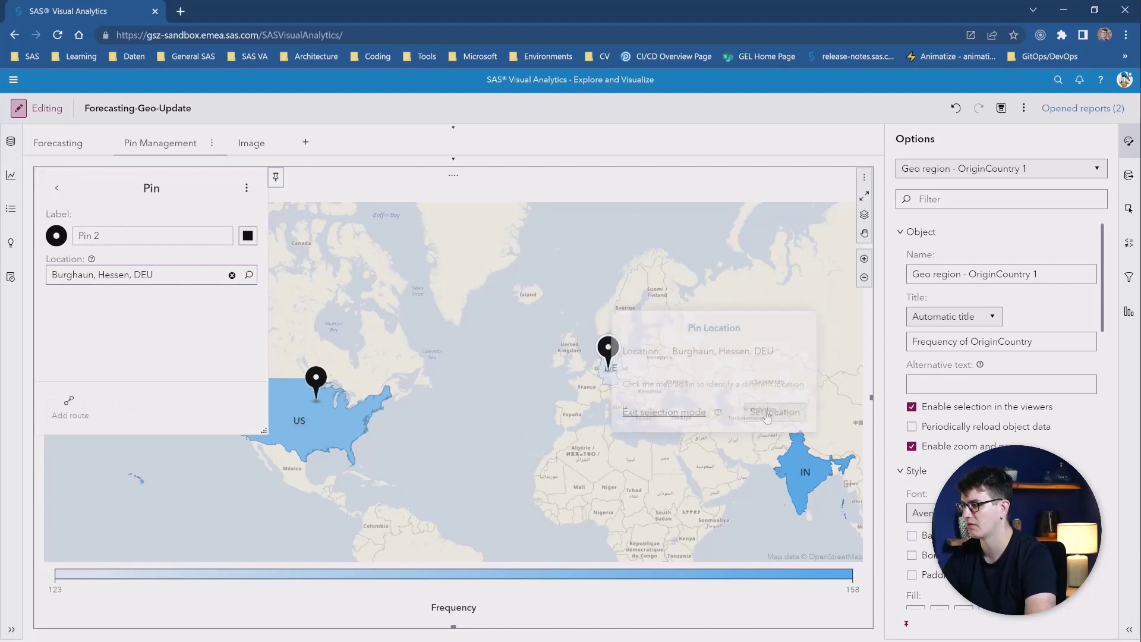
triple_click(118, 237)
text(DE)
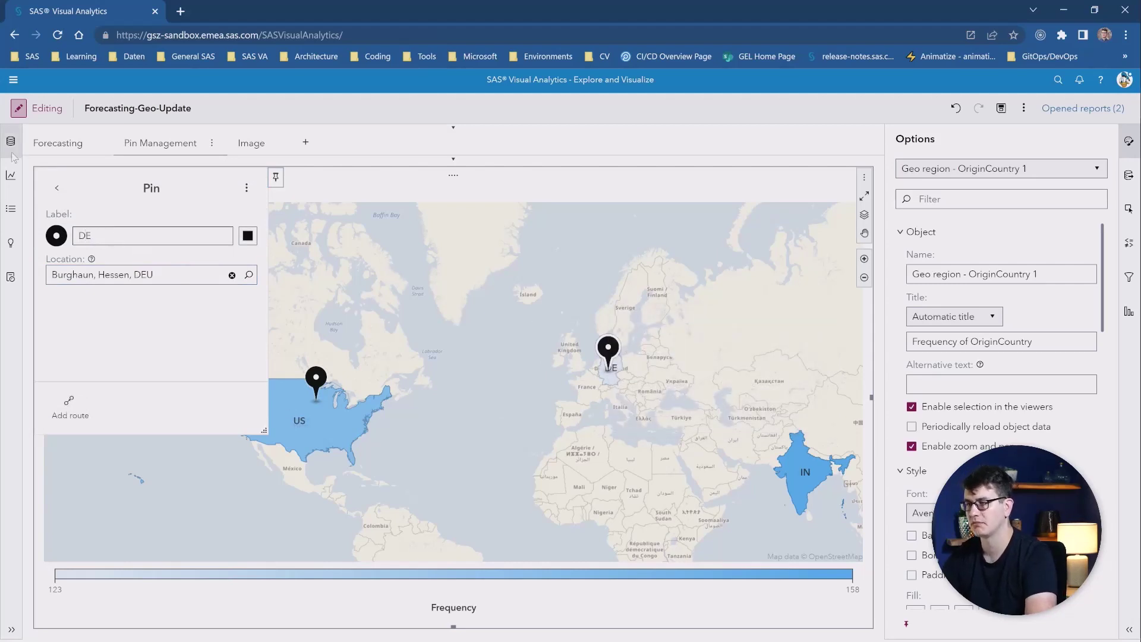
click(58, 189)
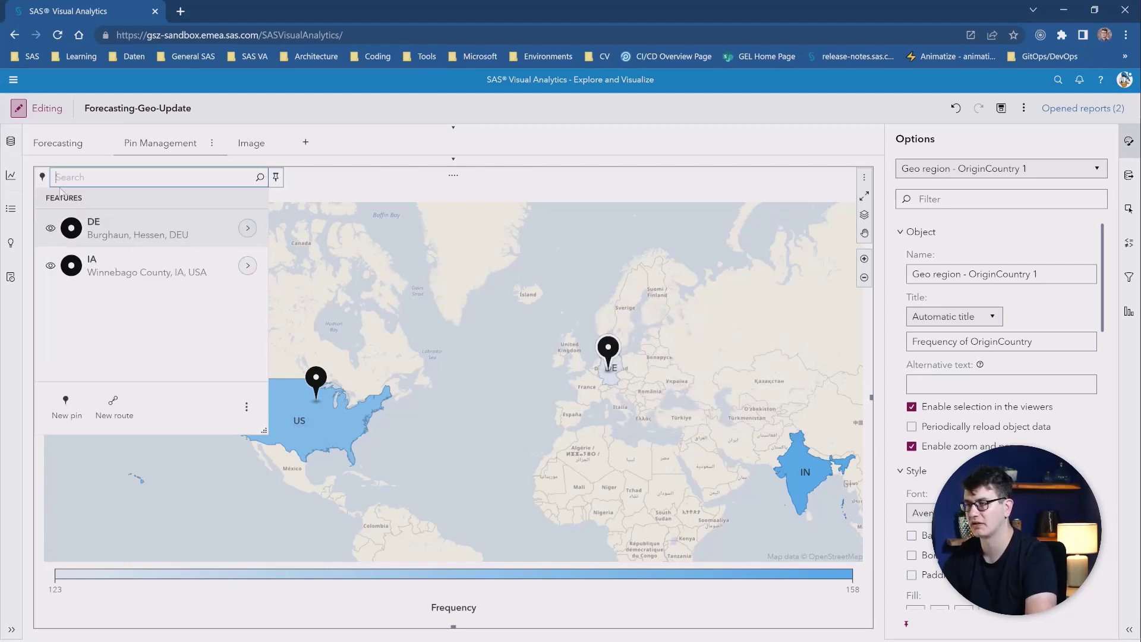
- Toggle the IA and DE pins' visibility, leaving both pins shown on the map
click(50, 266)
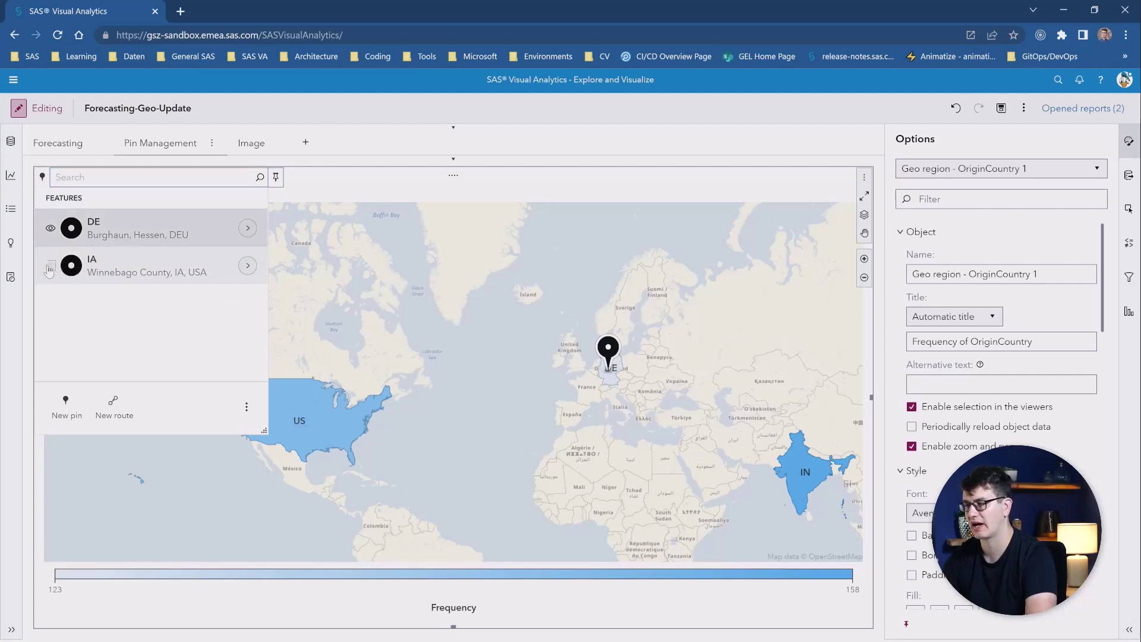
click(50, 267)
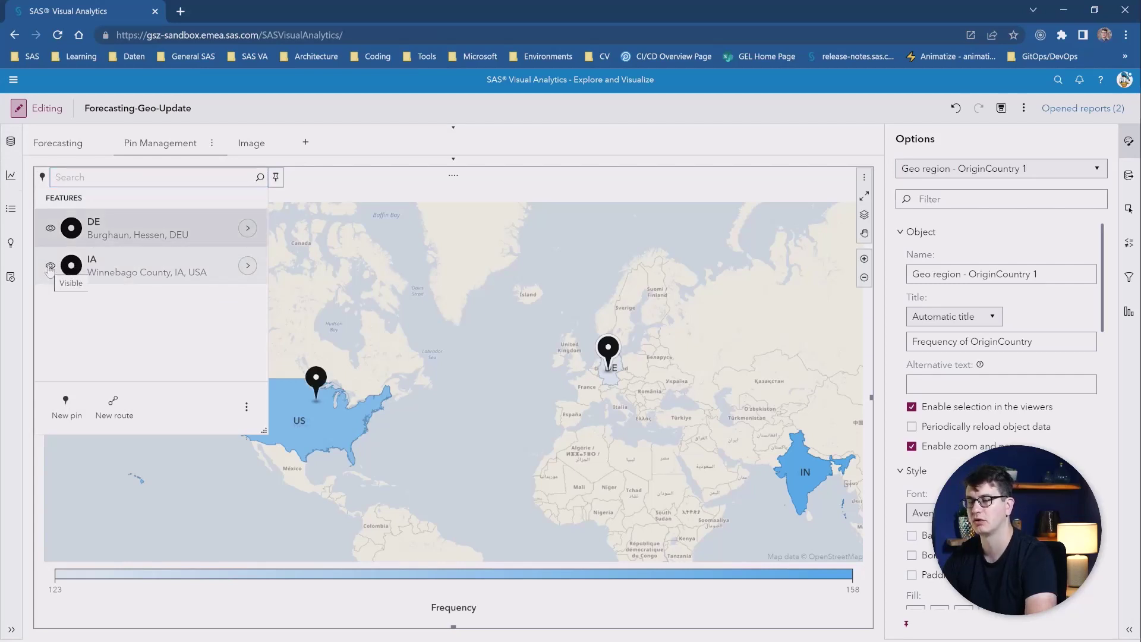
click(247, 408)
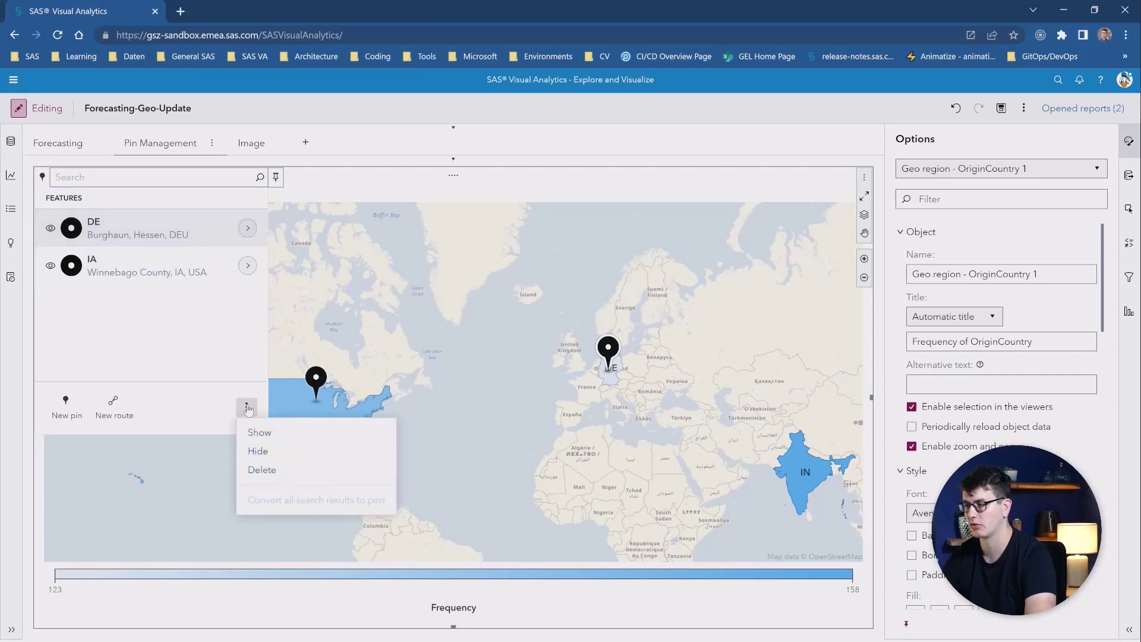
click(283, 453)
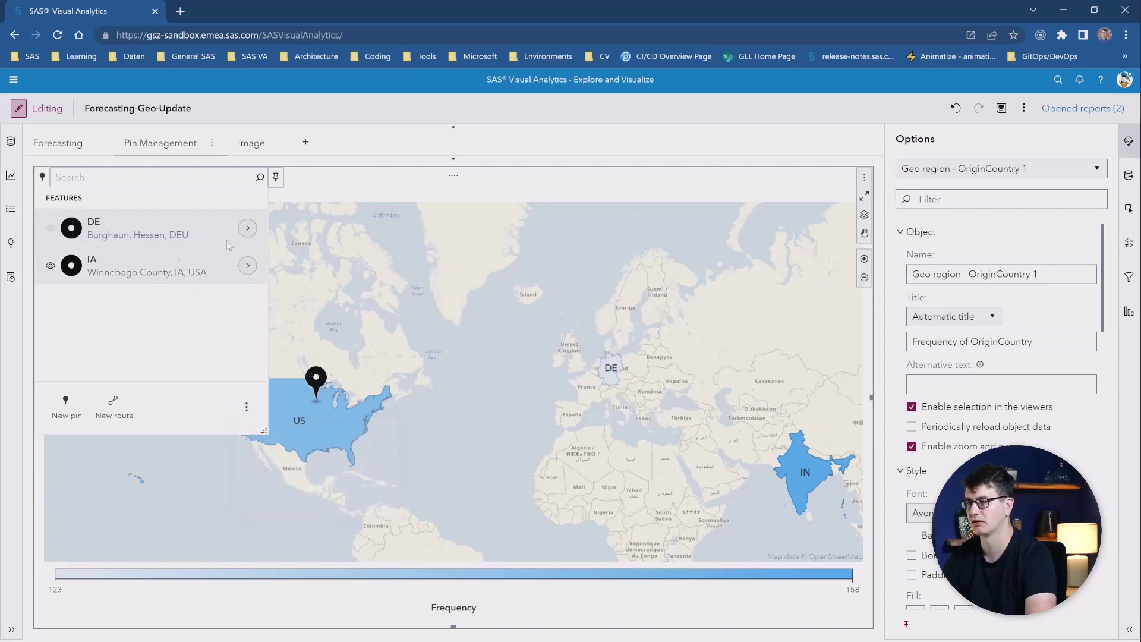
click(51, 267)
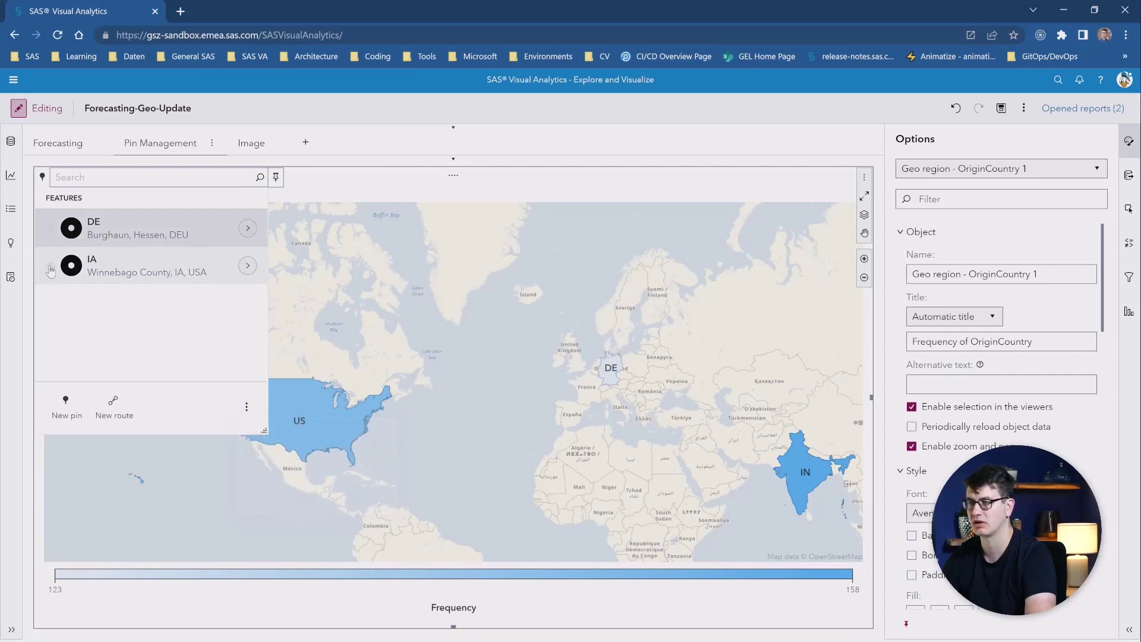
click(51, 267)
click(50, 228)
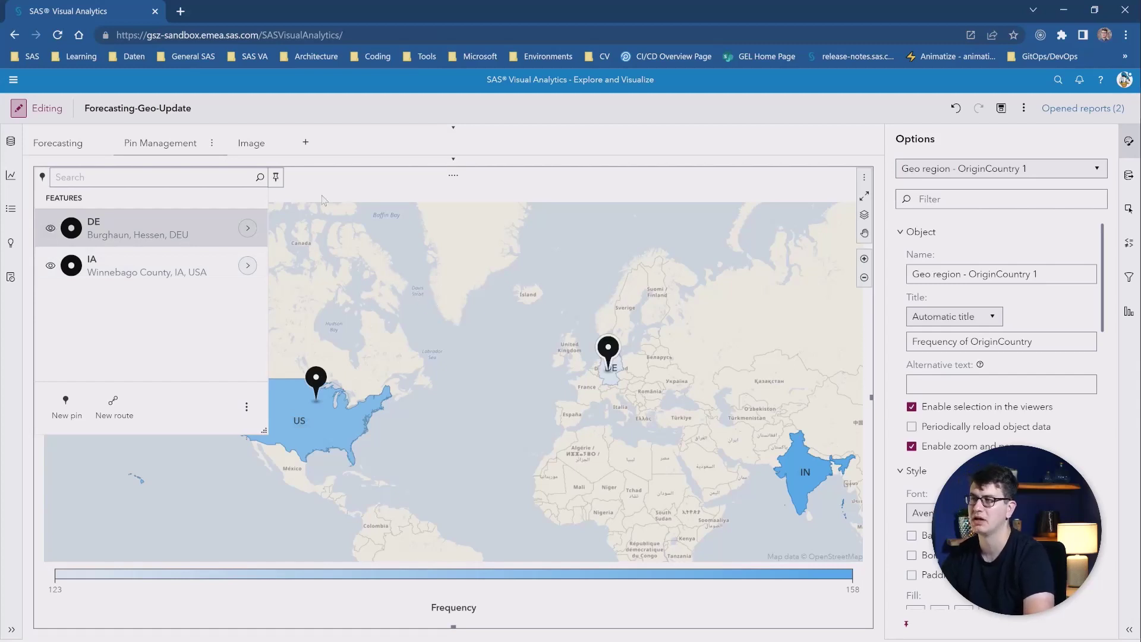
- On the Image page, select the SAS Hackathon 2023 picture and scroll to its Image options
click(249, 142)
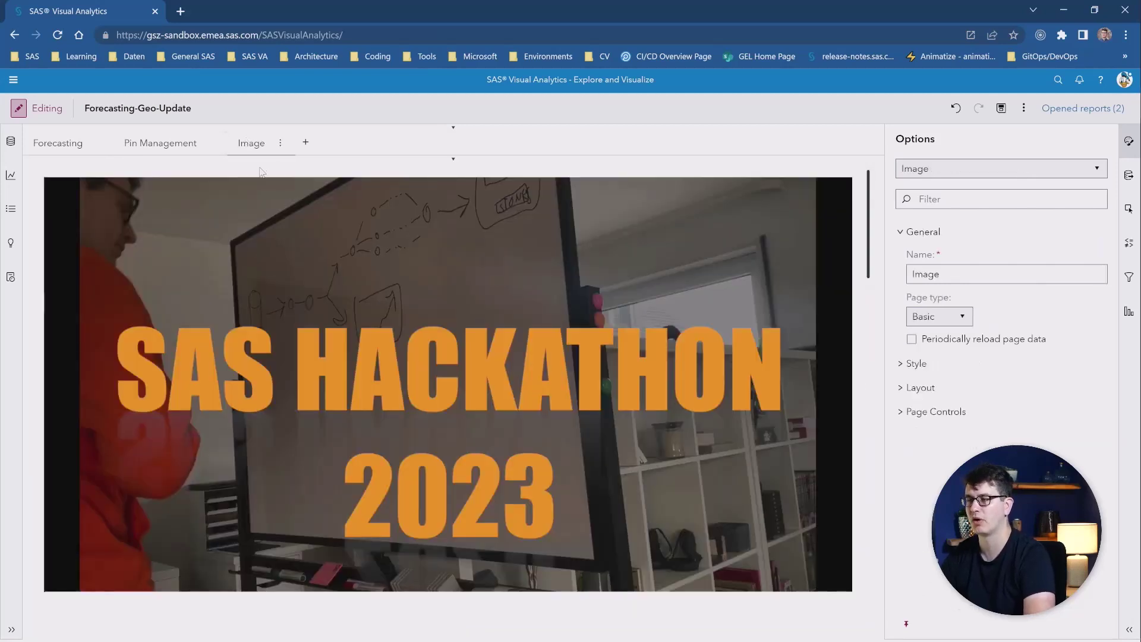
click(278, 197)
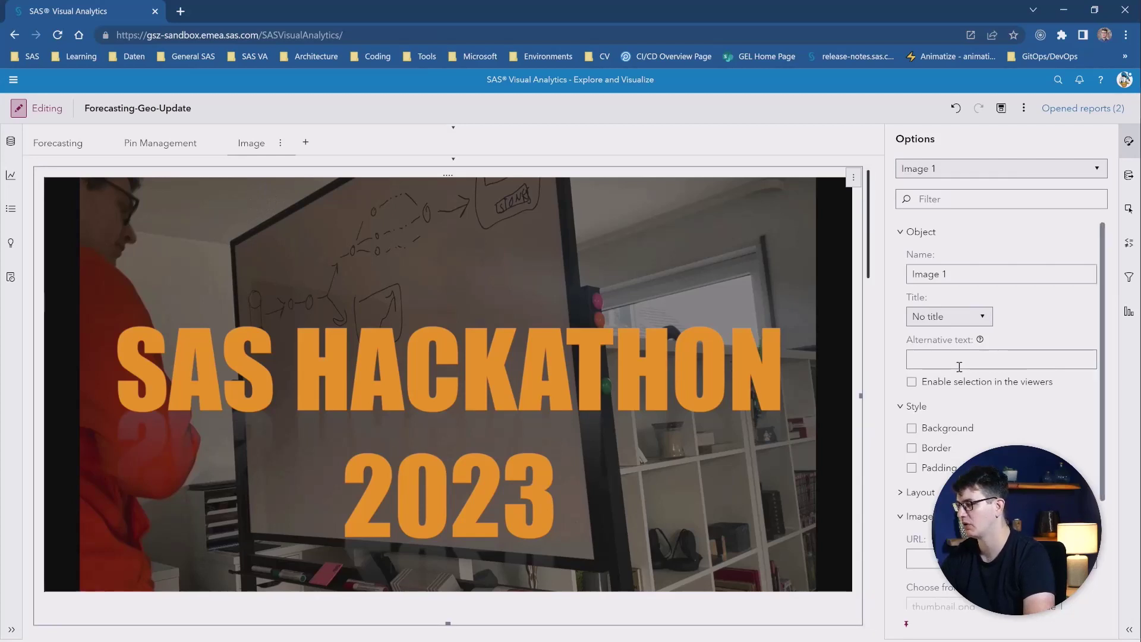
scroll(959, 366, down, 3)
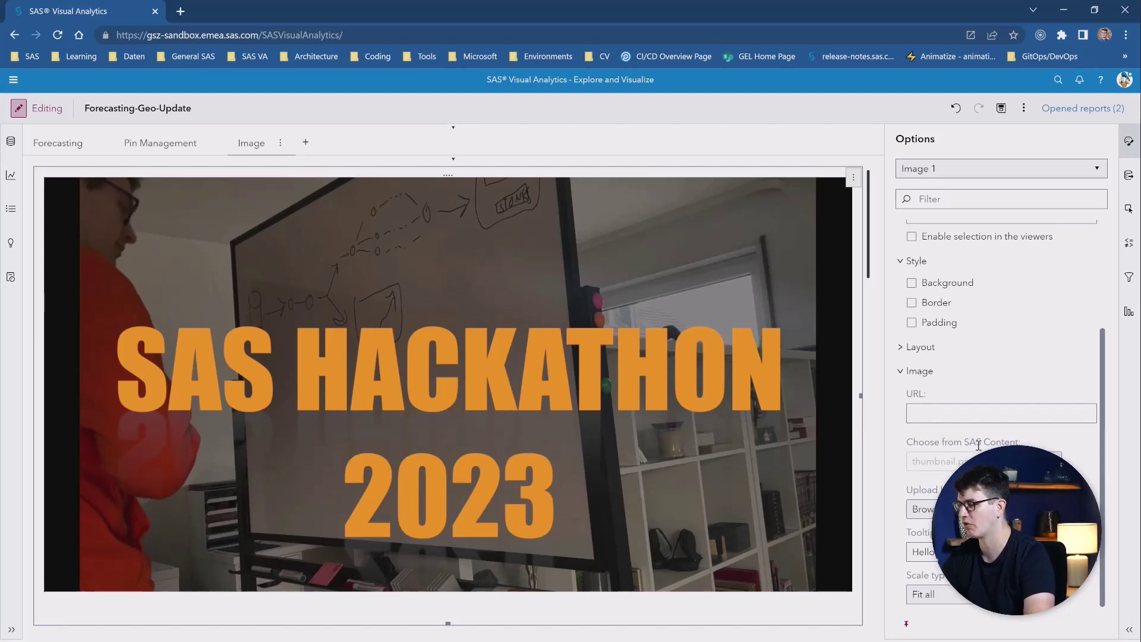
- Add a new Page 4 and place a Job content object on it
mouse_move(429, 389)
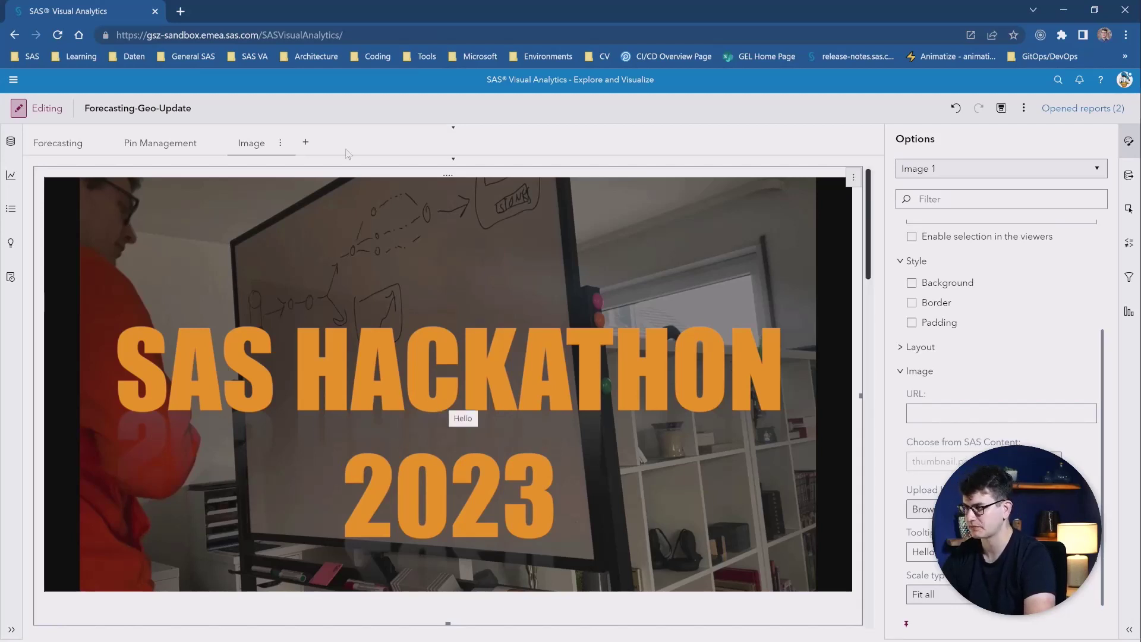
click(305, 144)
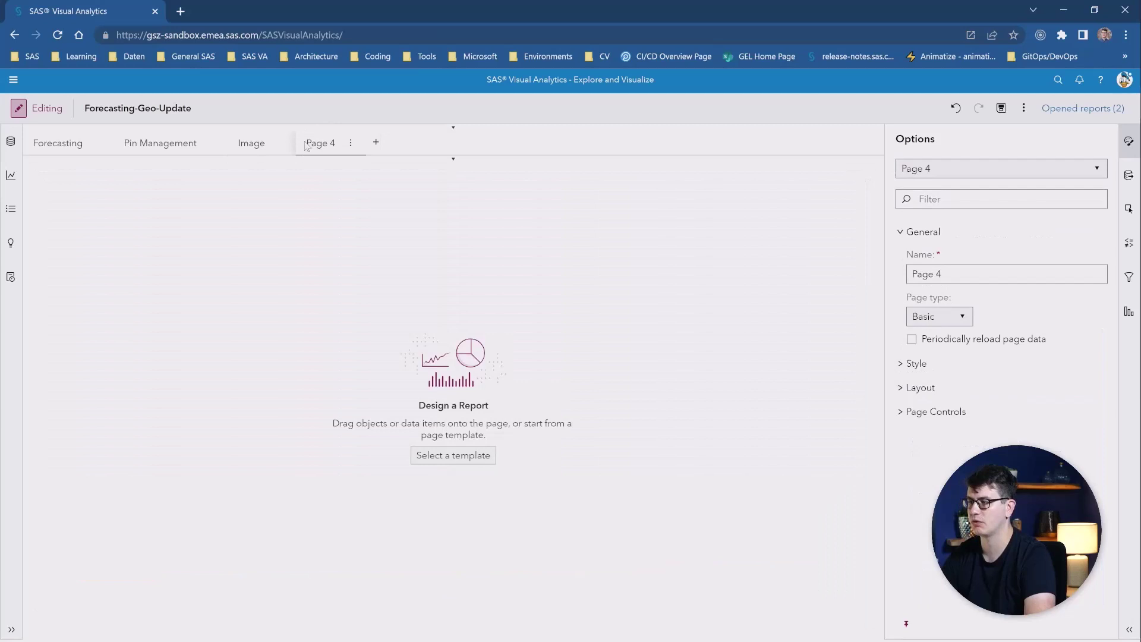
click(11, 175)
click(89, 172)
text(jo)
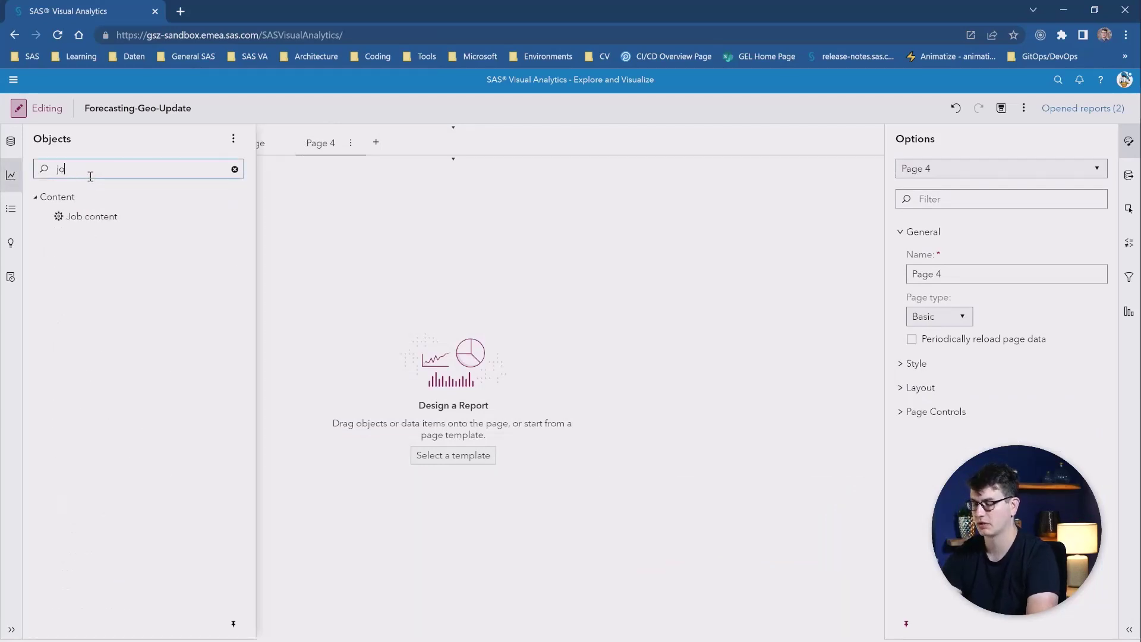
text(b)
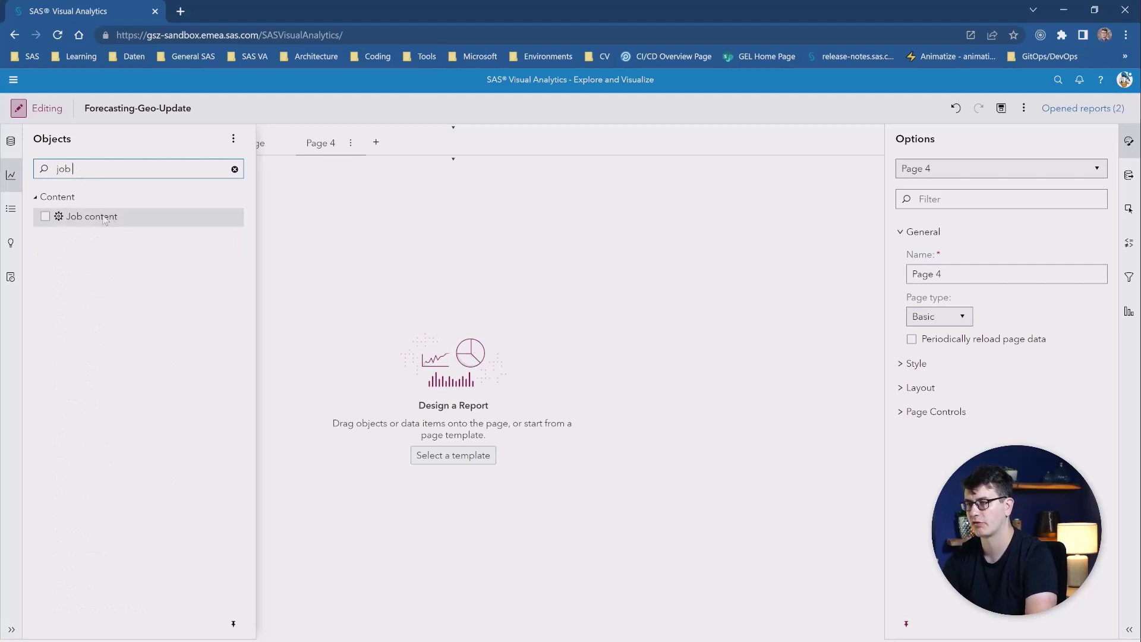
drag(89, 217, 438, 323)
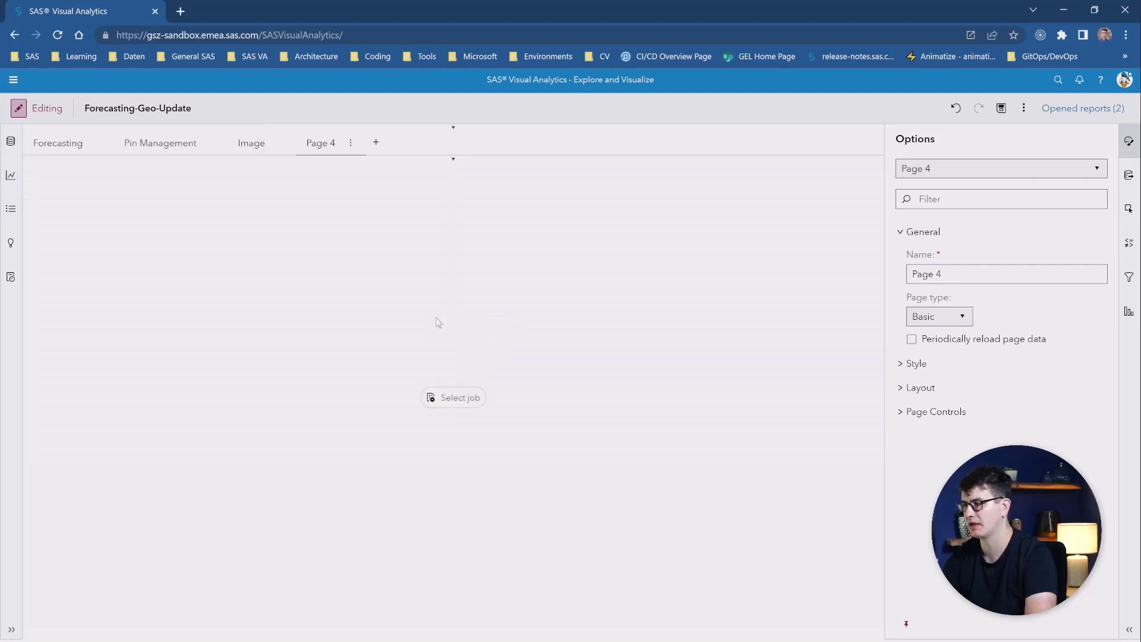
- Run the Step-Prompt-Example job with Origin as the Category column
click(455, 400)
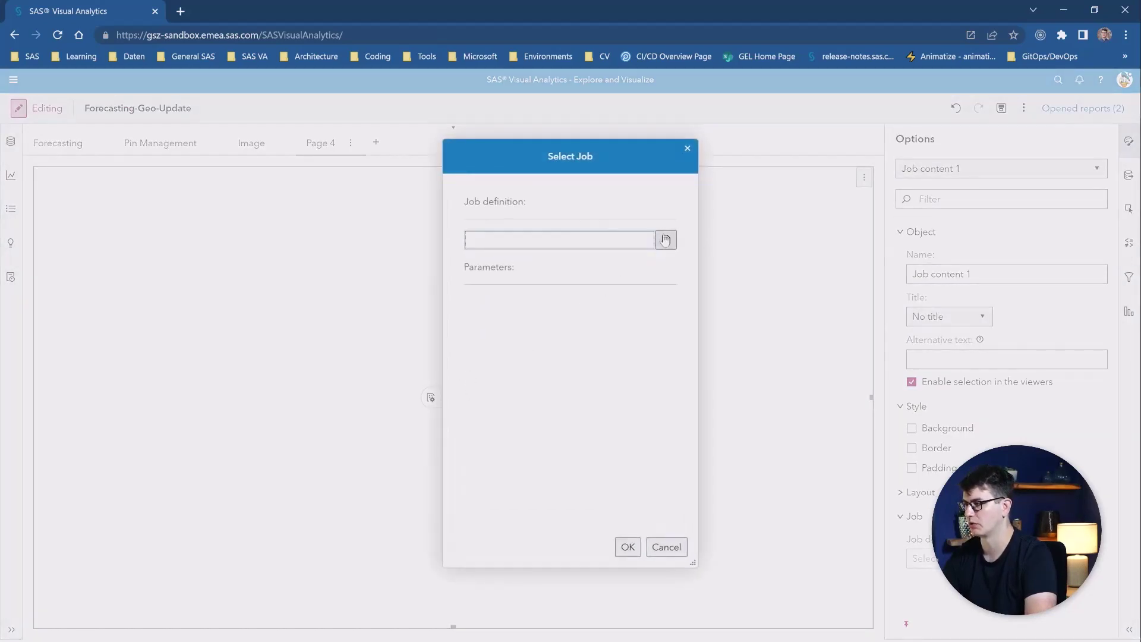
click(665, 239)
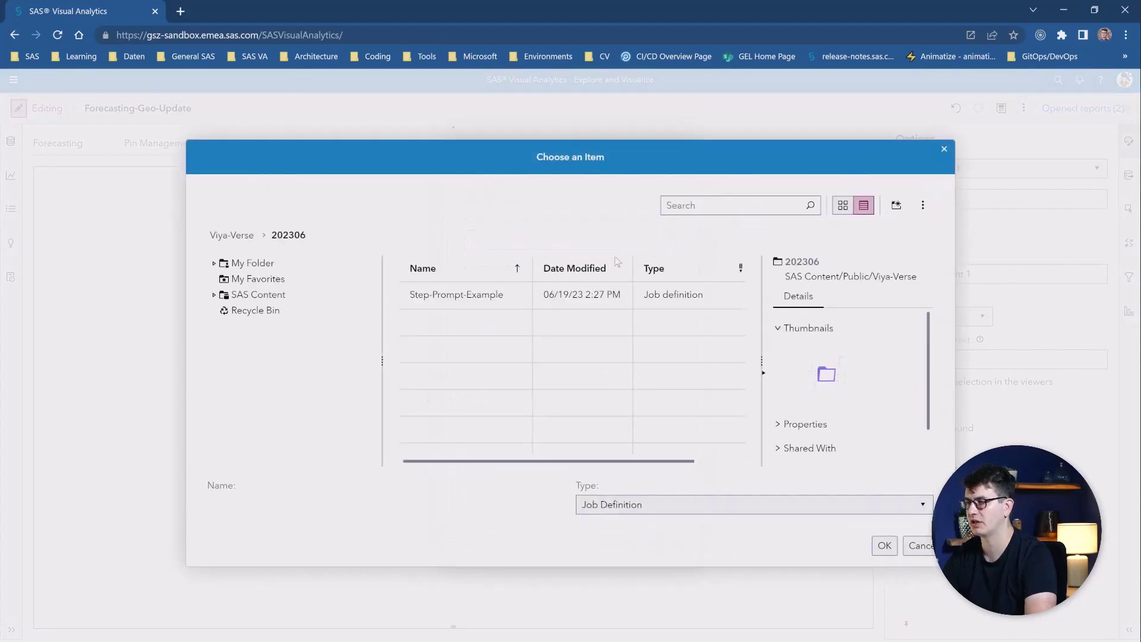
double_click(466, 296)
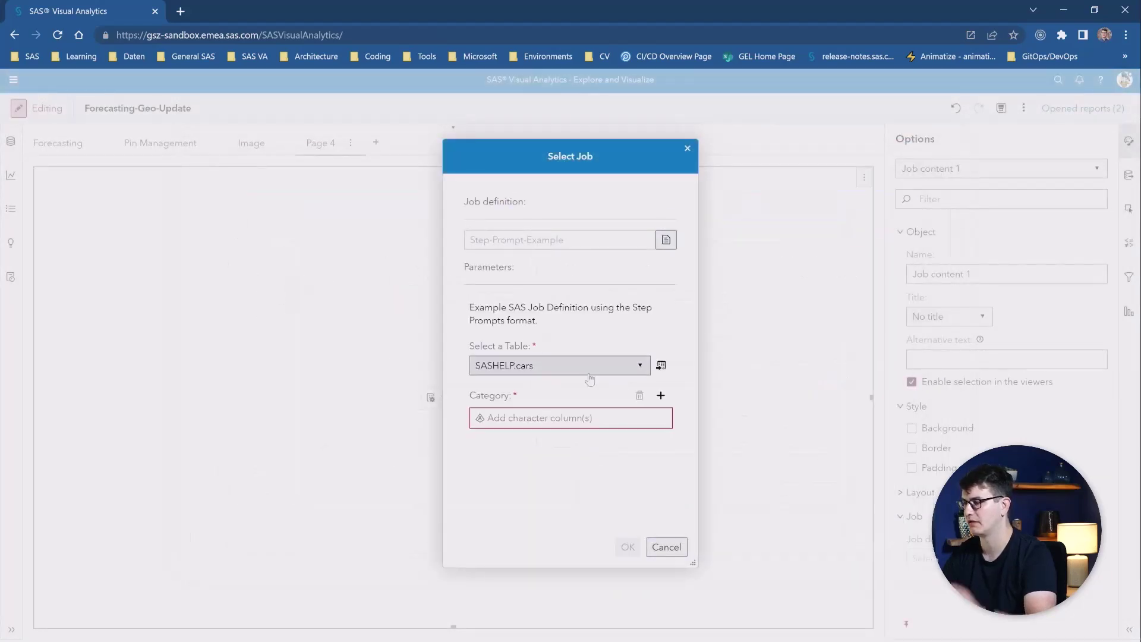
click(661, 395)
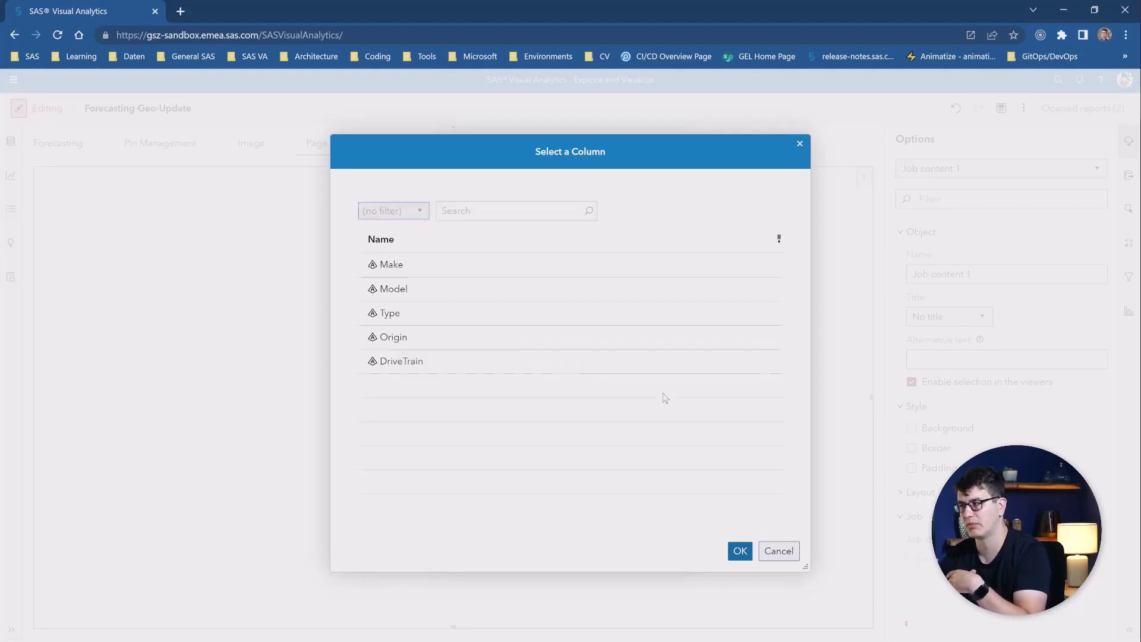
click(407, 342)
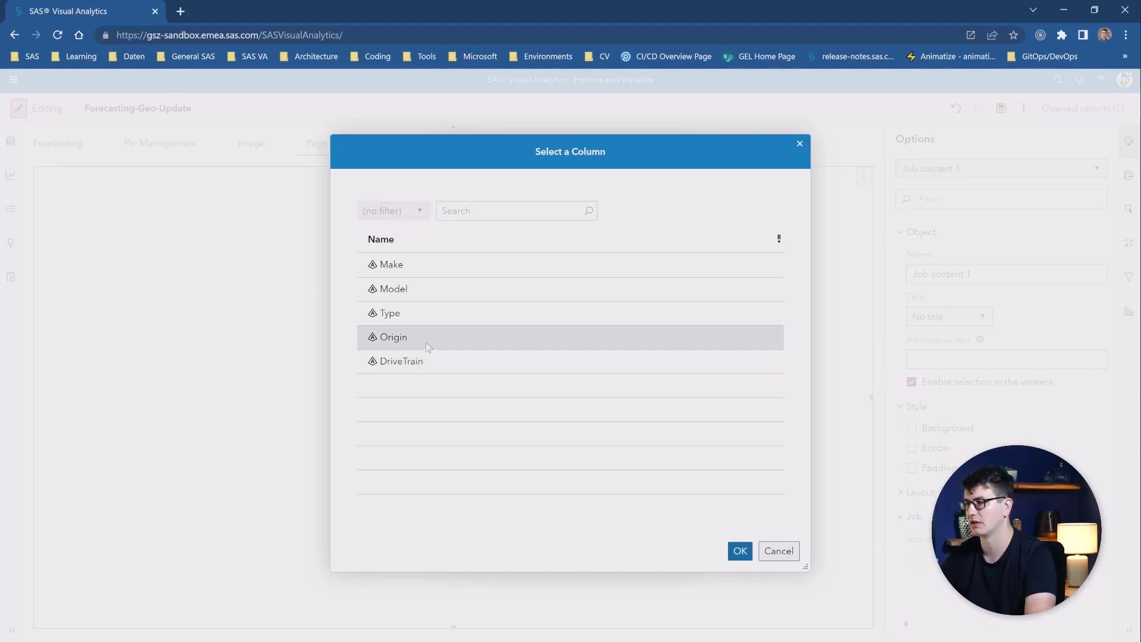
double_click(426, 341)
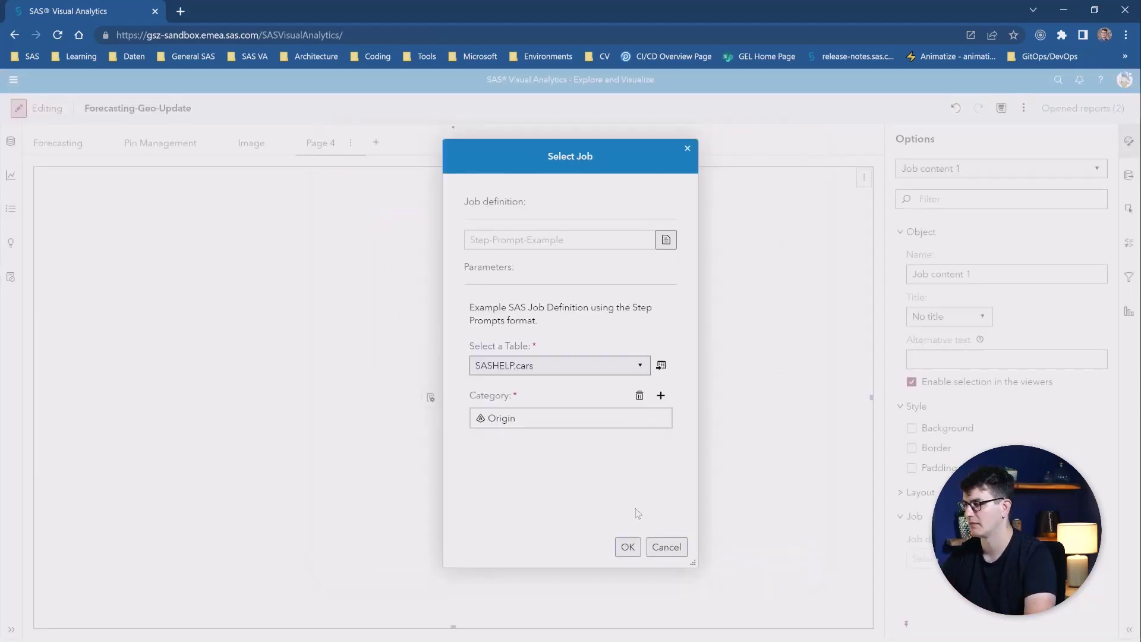
click(627, 548)
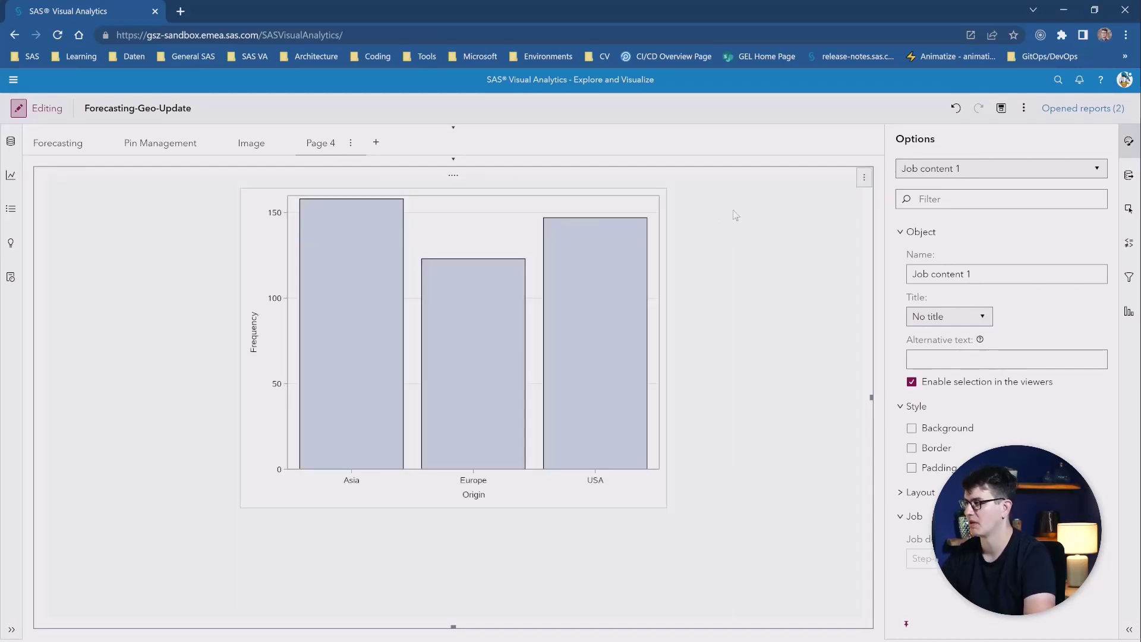
click(864, 177)
click(882, 222)
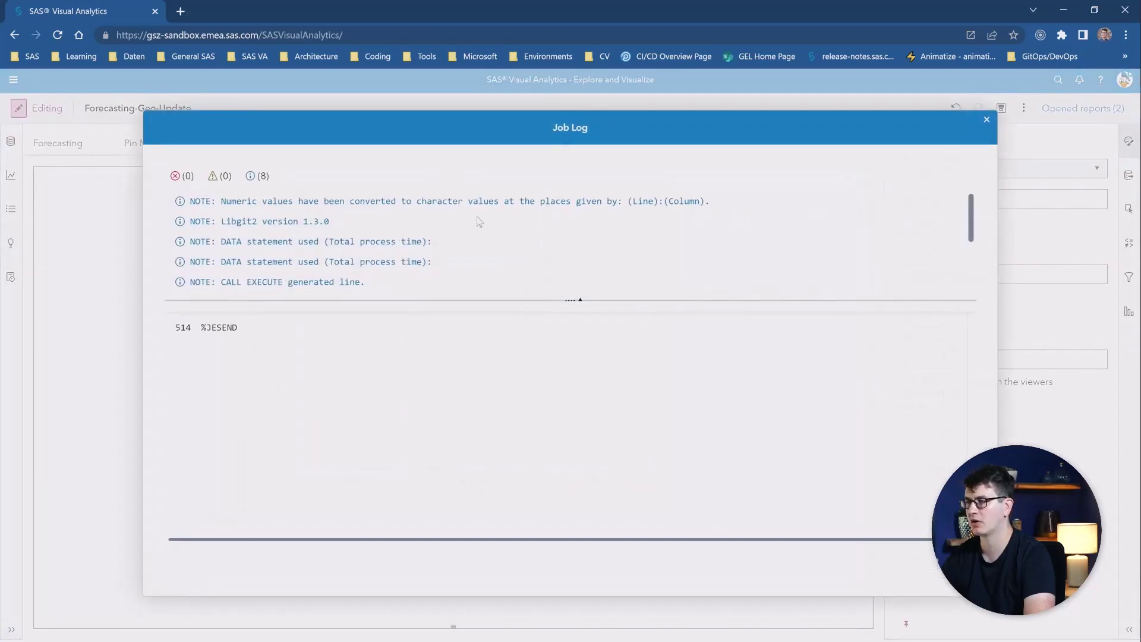
scroll(461, 220, down, 2)
scroll(431, 405, up, 8)
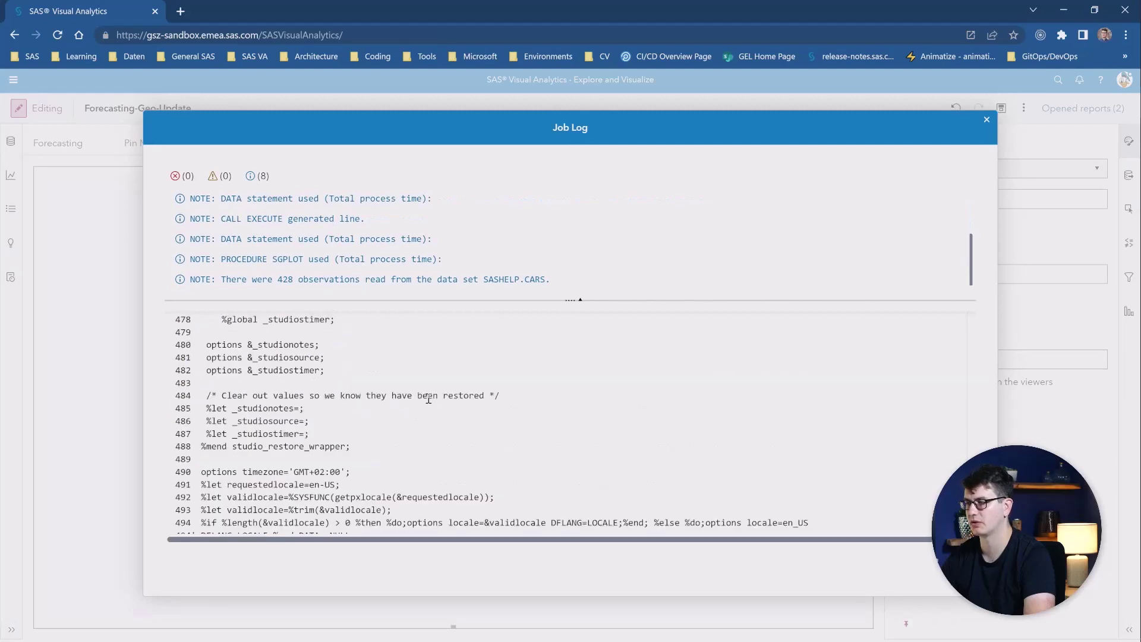
scroll(428, 372, down, 3)
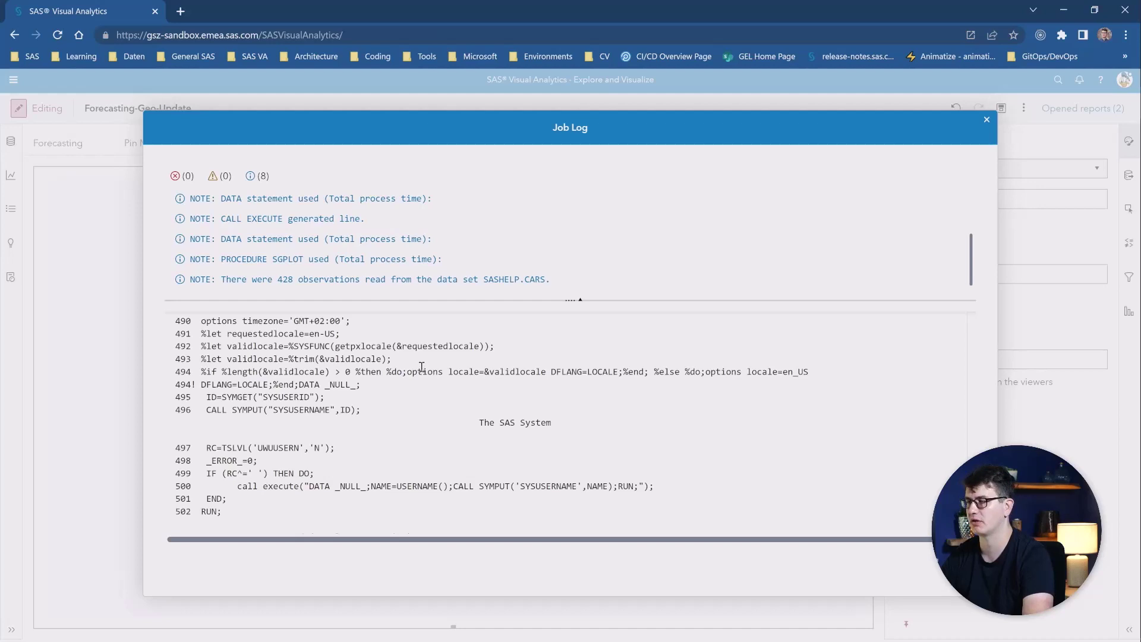
key(Escape)
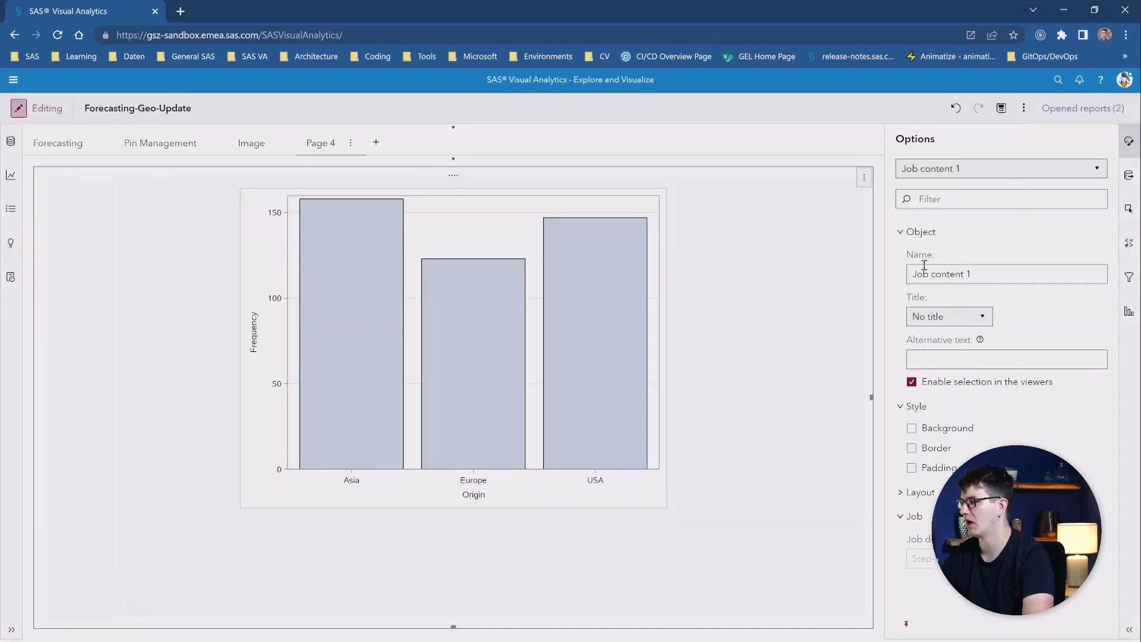
- Give the job content the custom title 'Hello World this is VA in 2023.06'
click(927, 318)
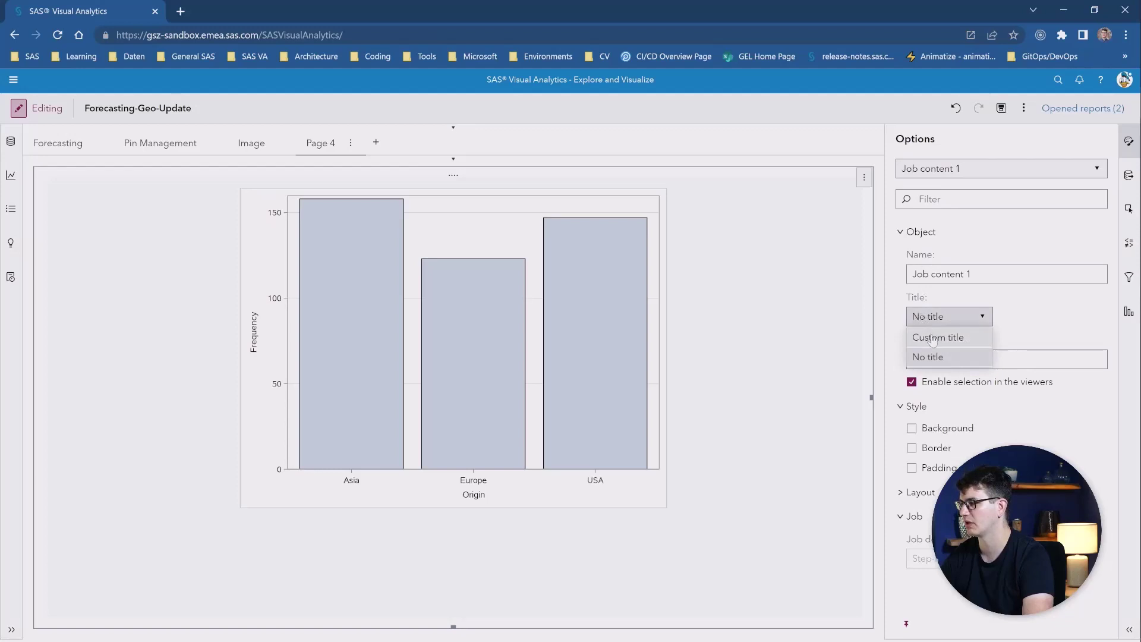
click(932, 338)
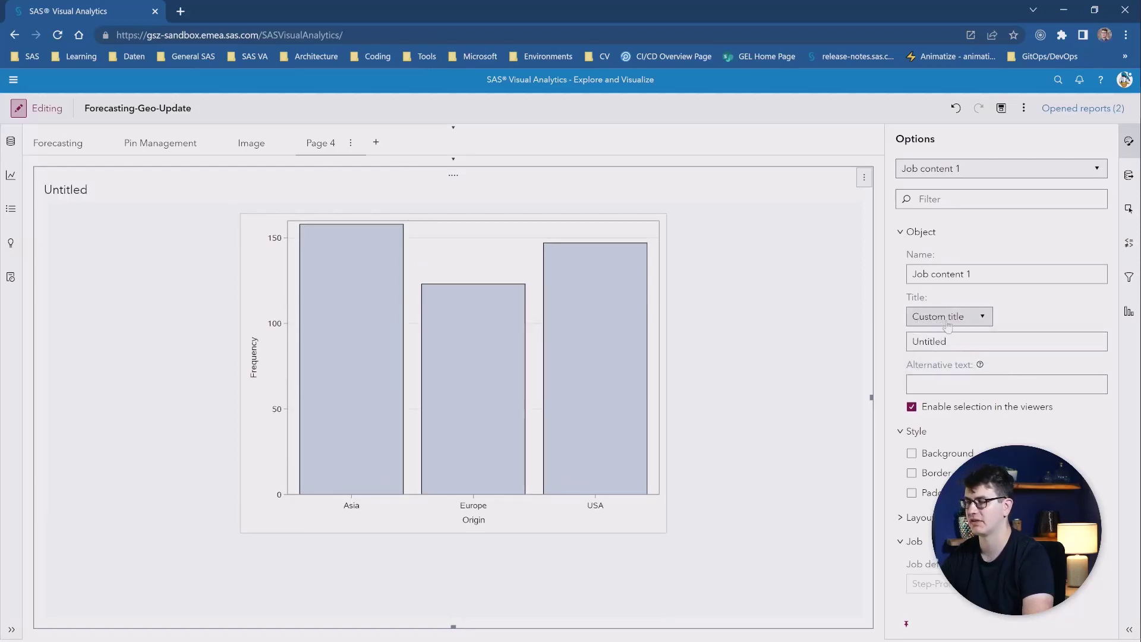
double_click(63, 191)
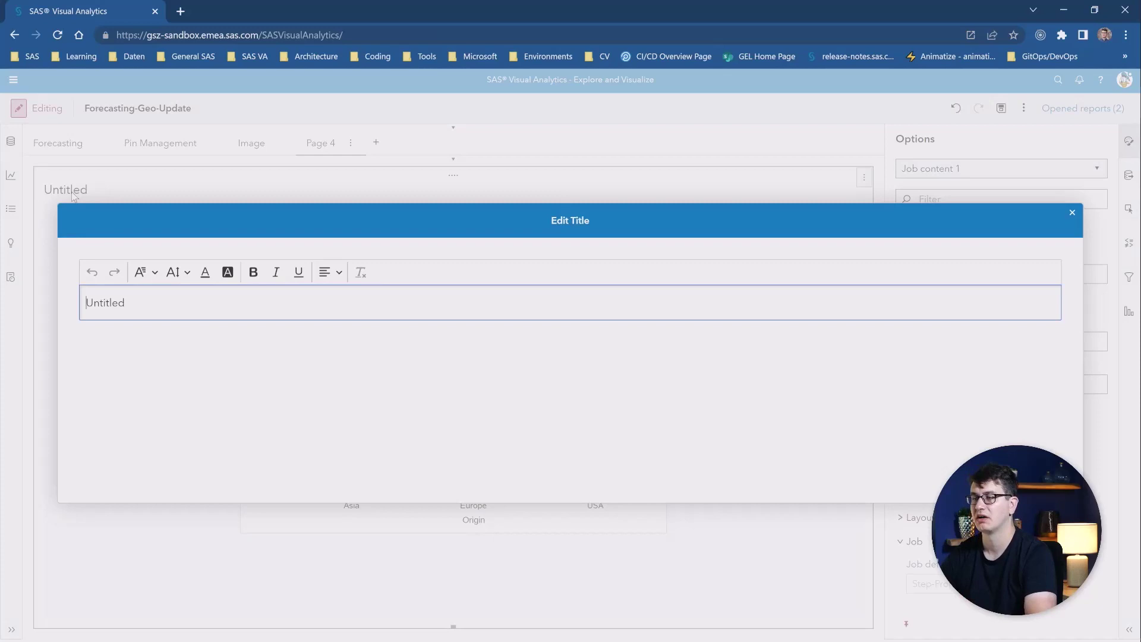
key(ctrl+a)
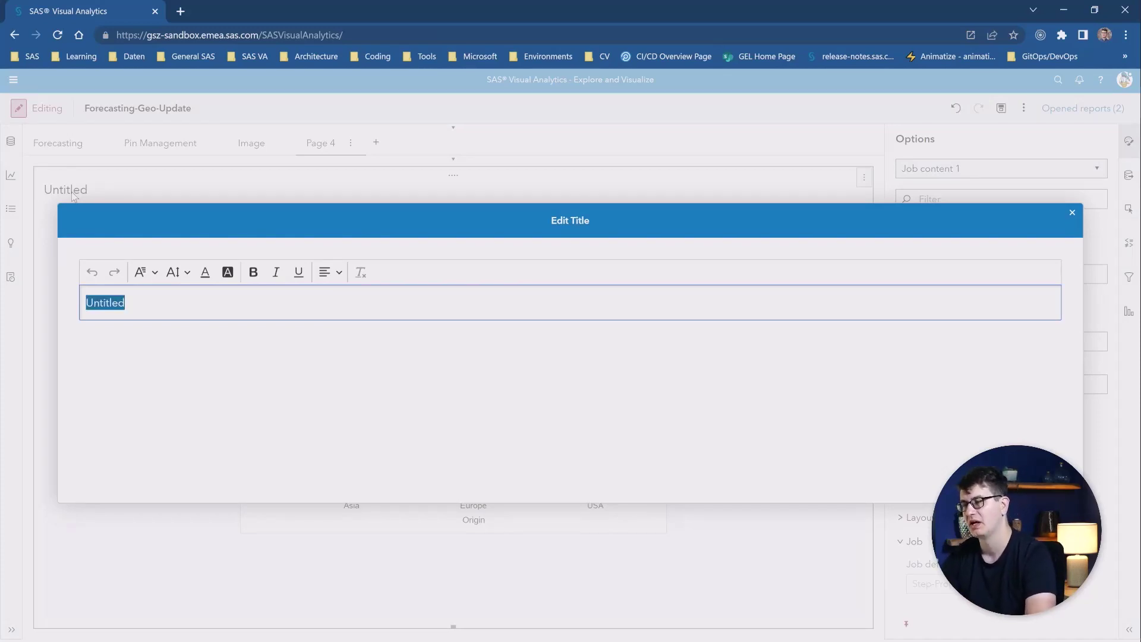
text(Hel)
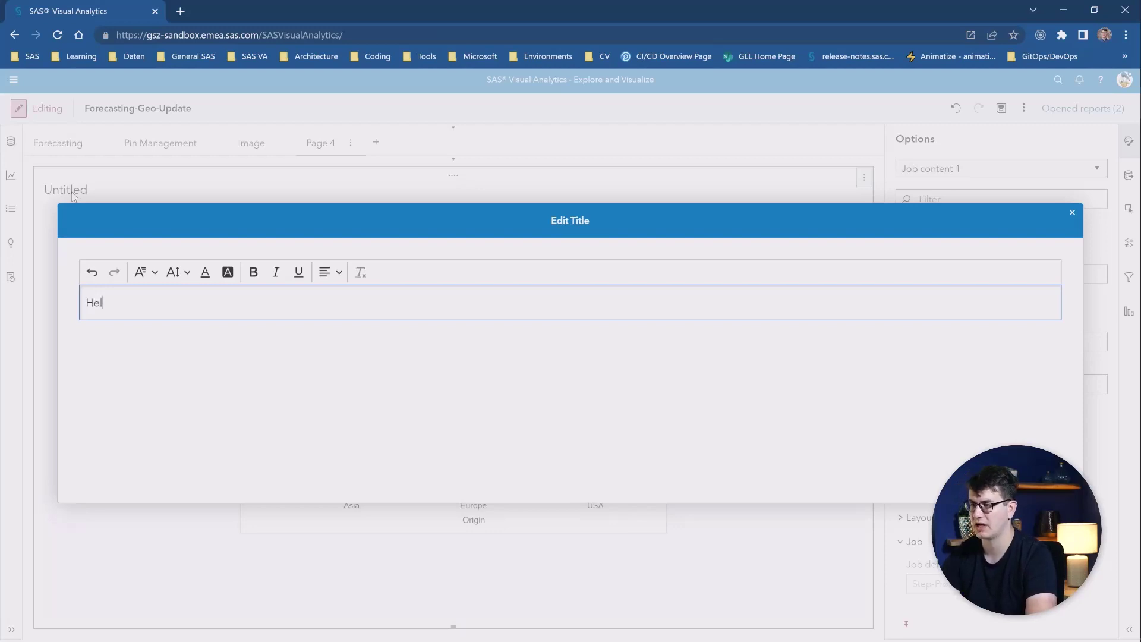
text(lo World )
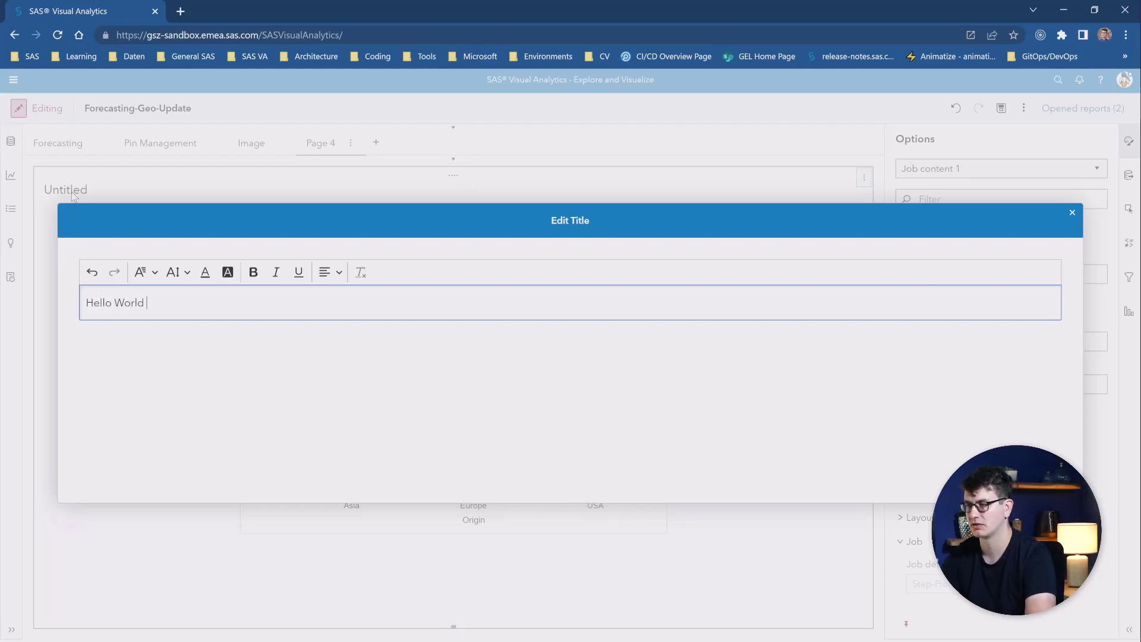
text(this is VA in 20230)
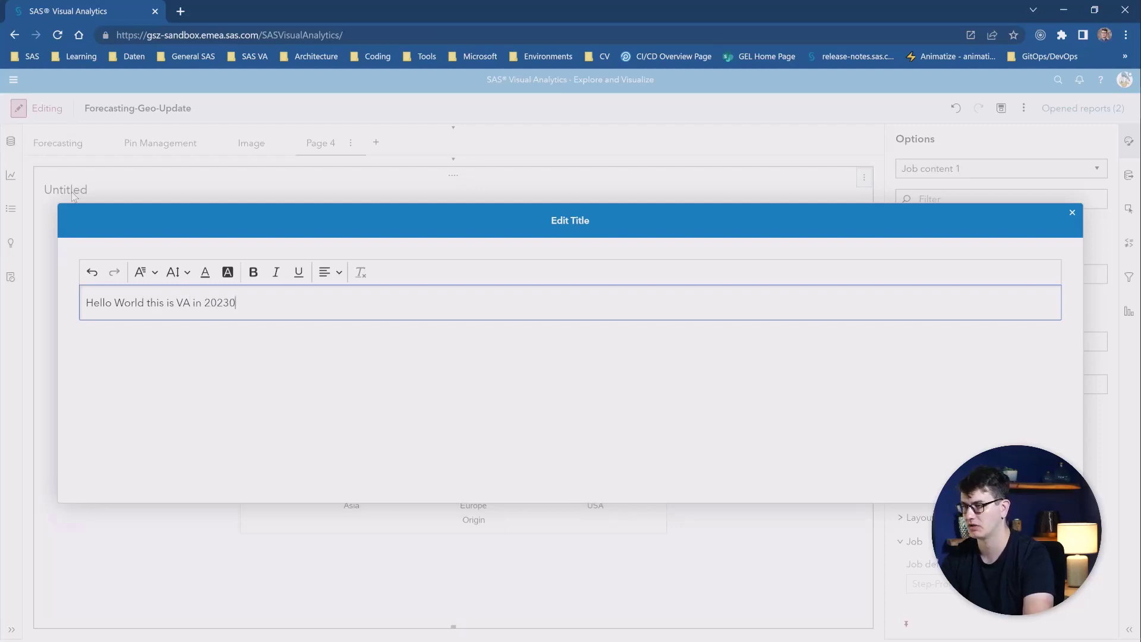
key(BackSpace)
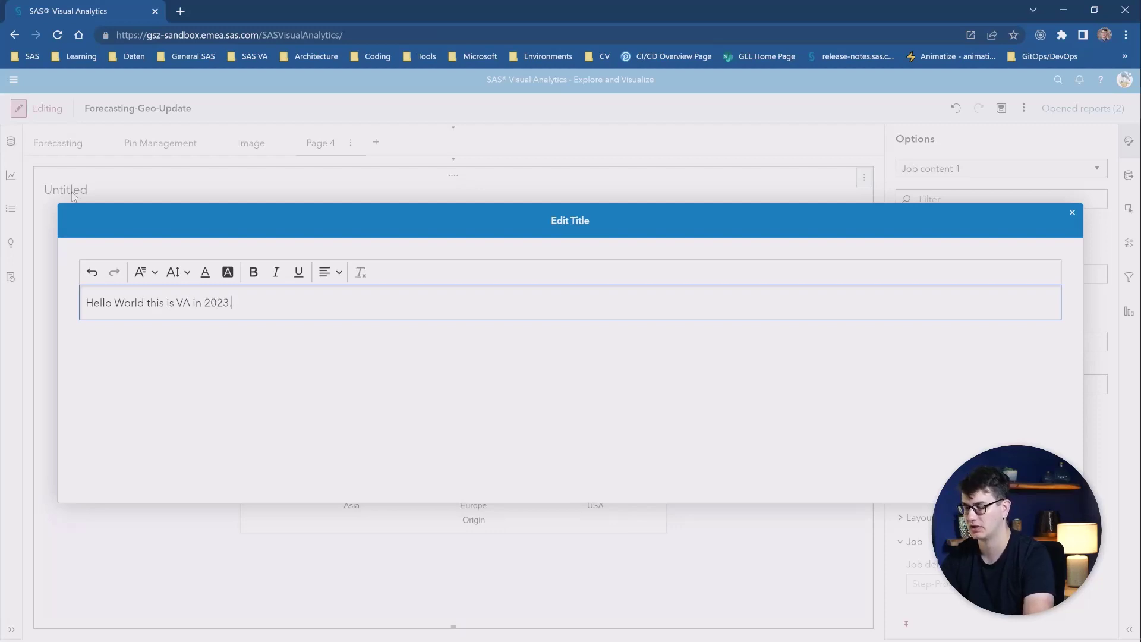
text(.06)
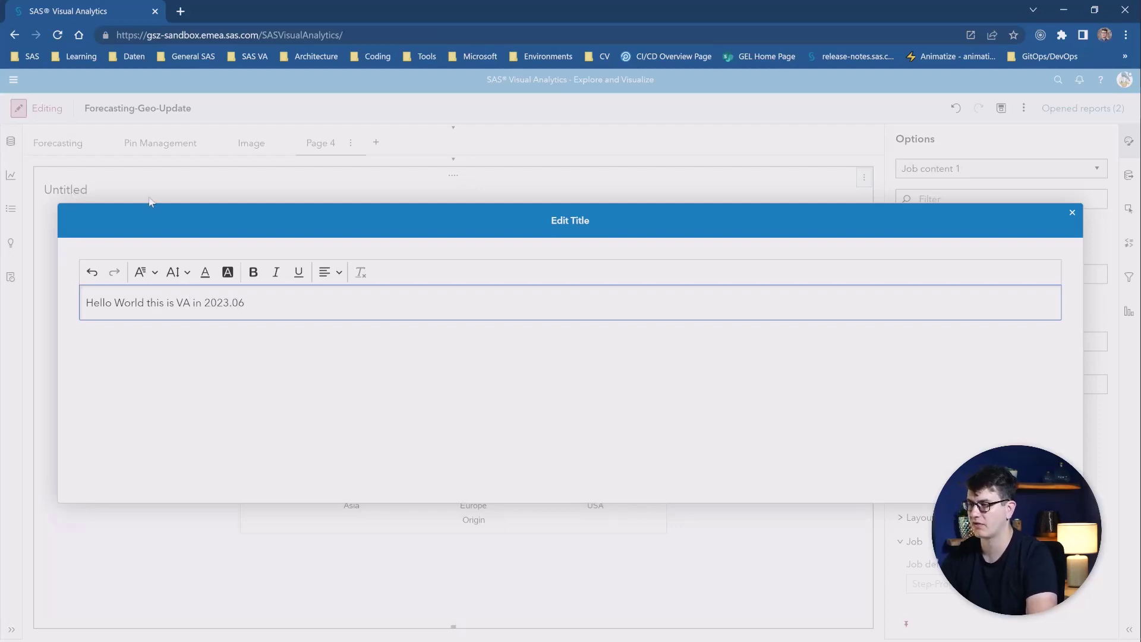
- Set 'VA' to font size 20, make '2023.06' bold, and apply the title
double_click(184, 302)
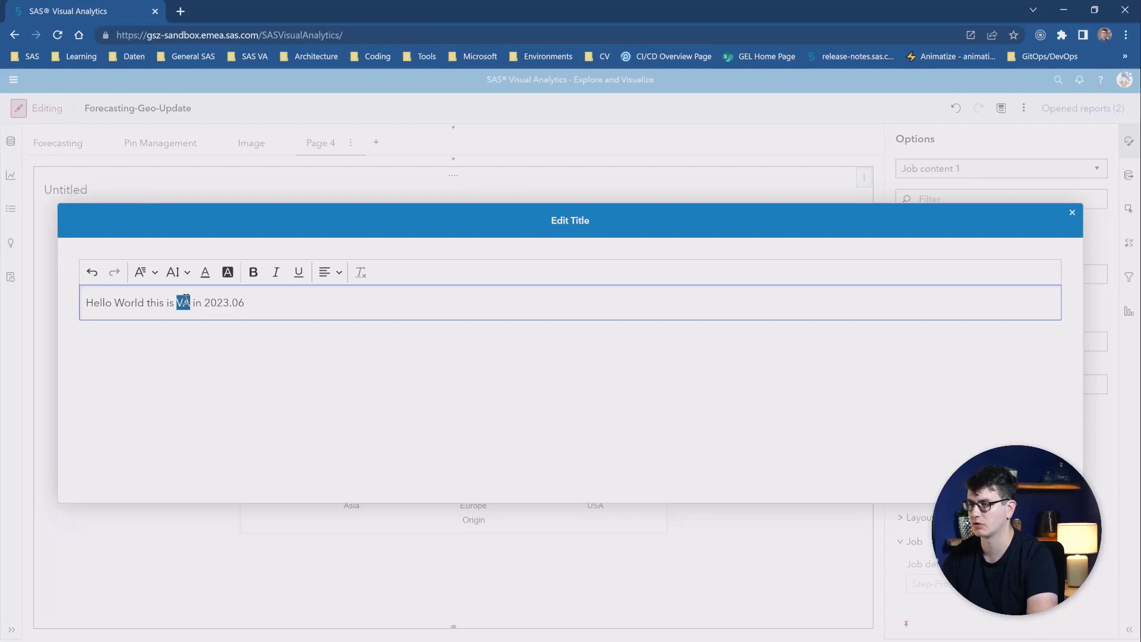
click(176, 272)
scroll(197, 374, down, 1)
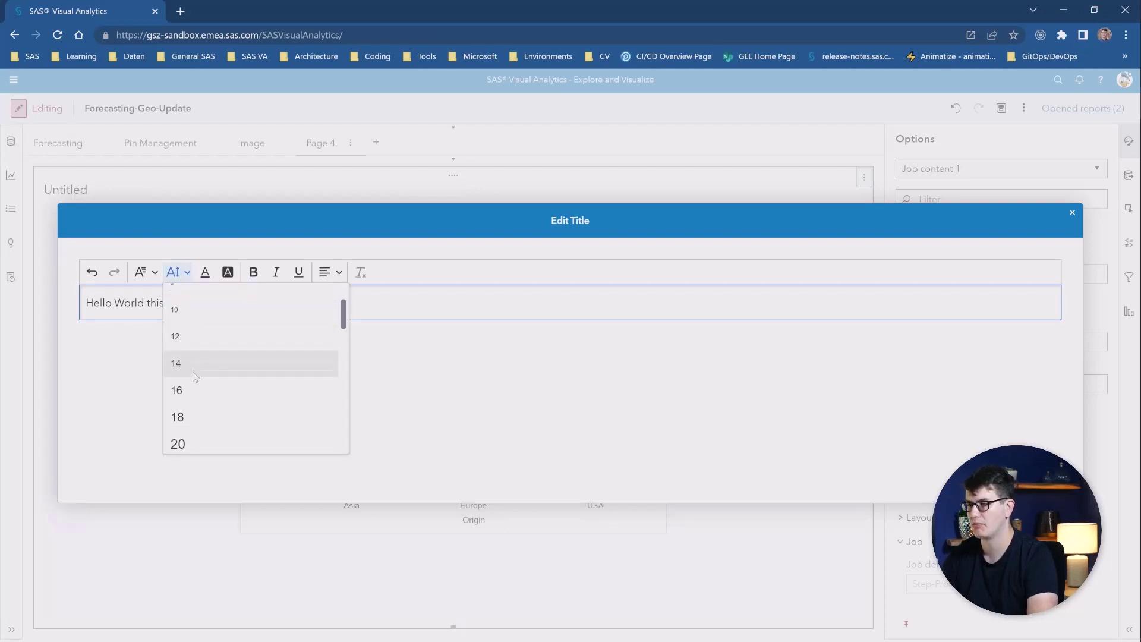
click(182, 443)
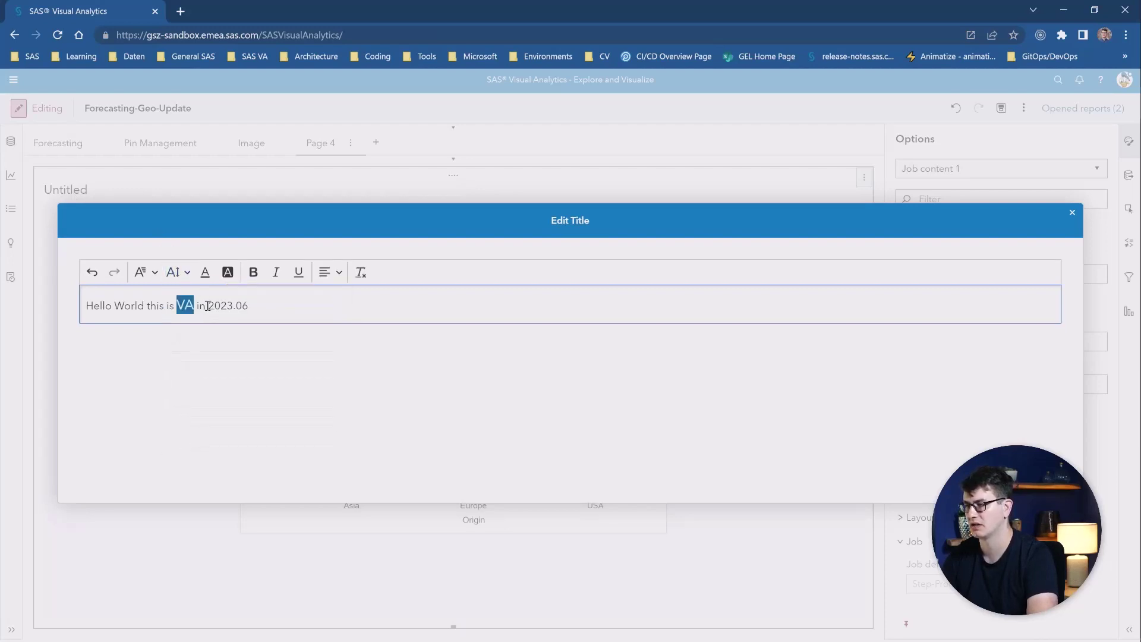
drag(208, 305, 249, 306)
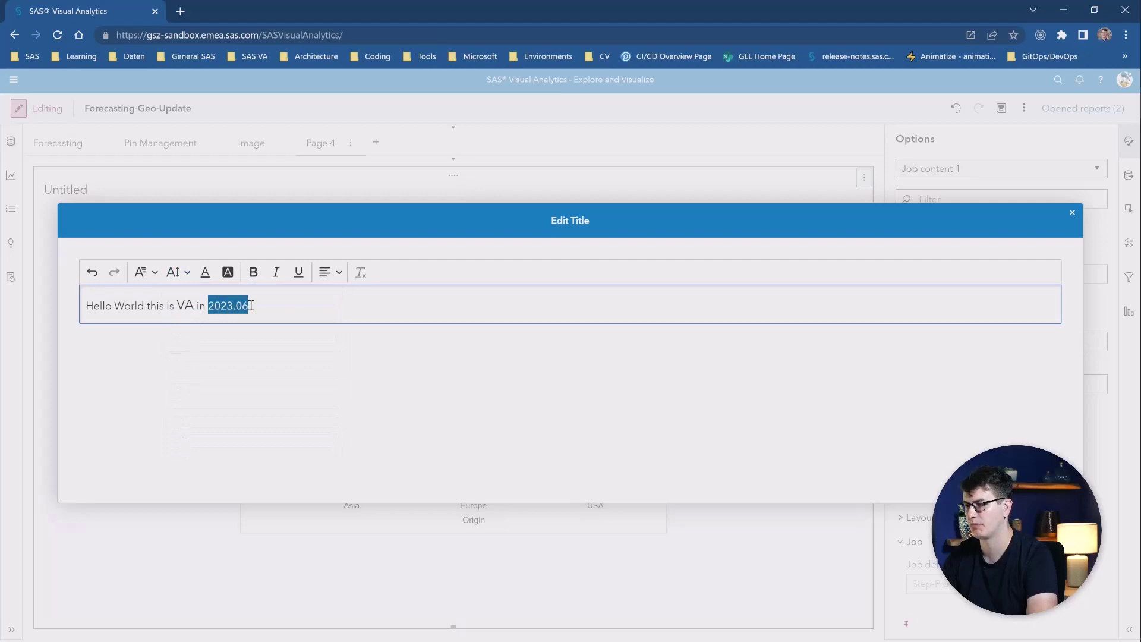
click(252, 273)
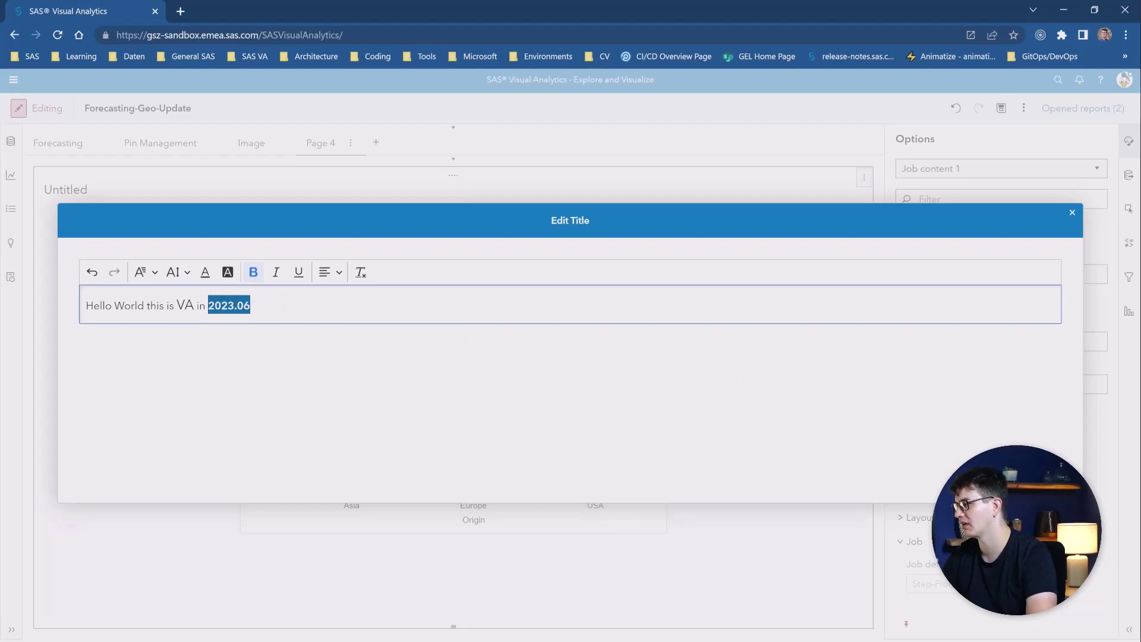
click(1010, 478)
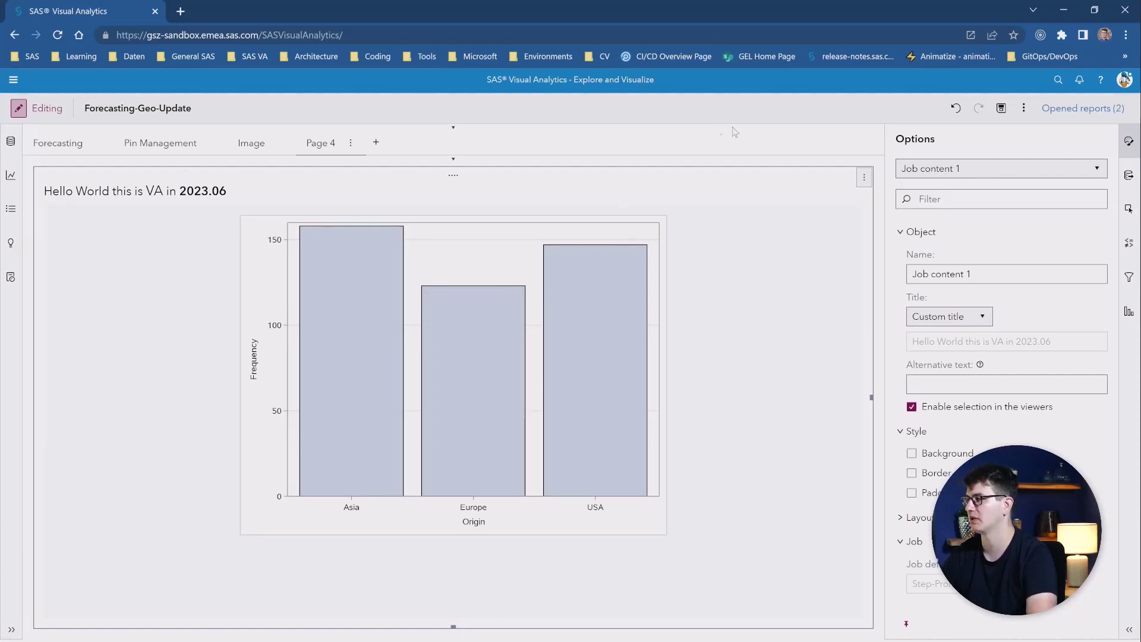
- Save the Forecasting-Geo-Update report and switch it to view mode
click(1004, 107)
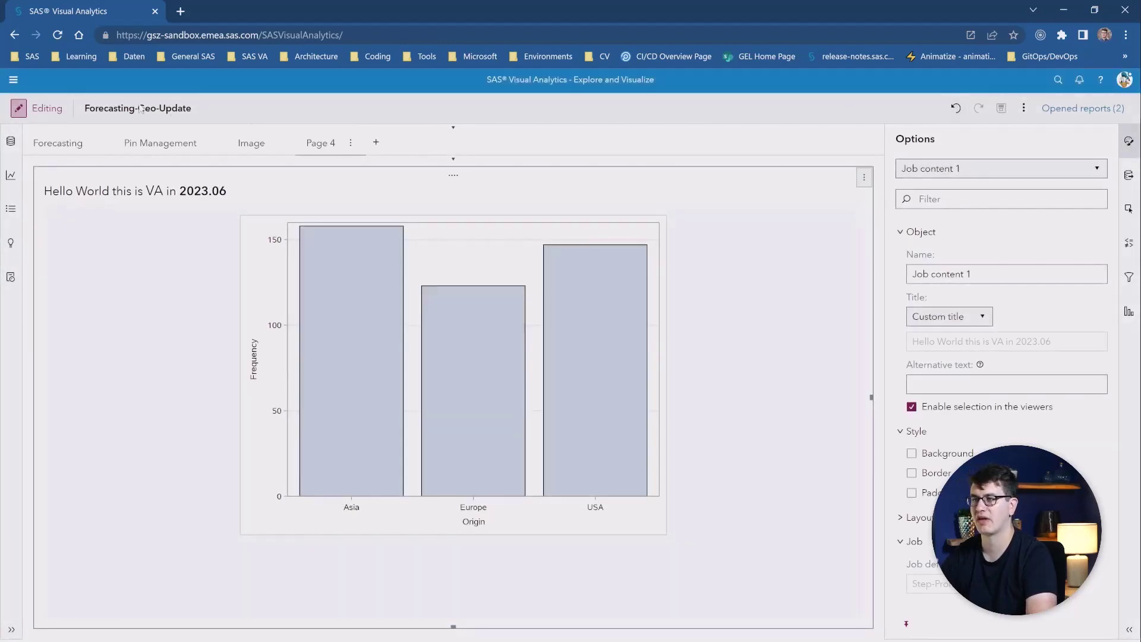
click(26, 110)
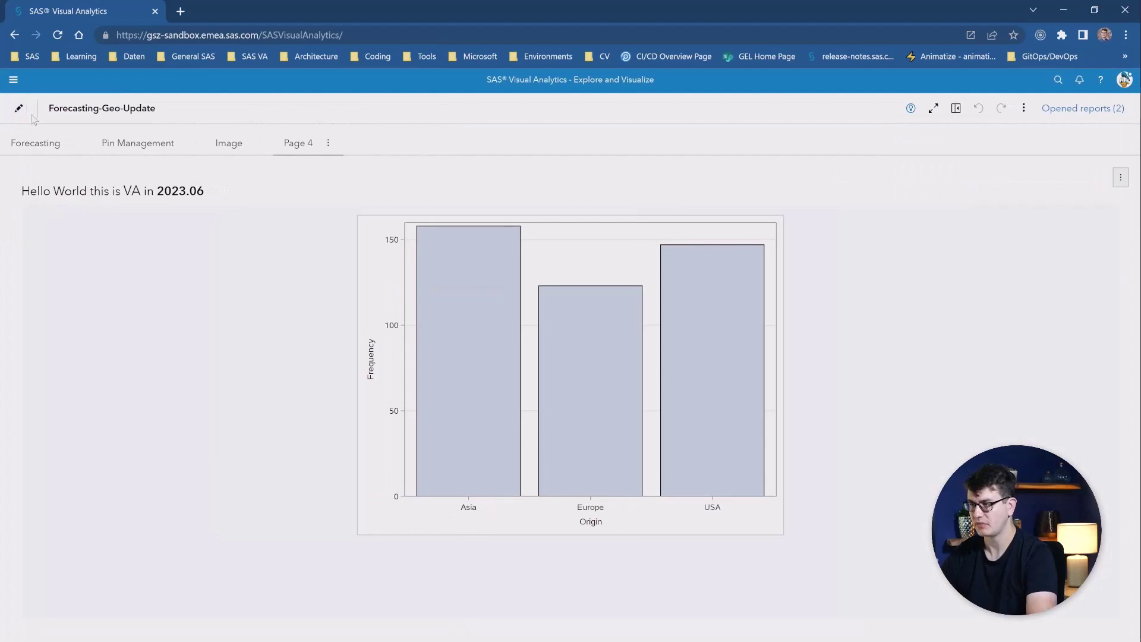